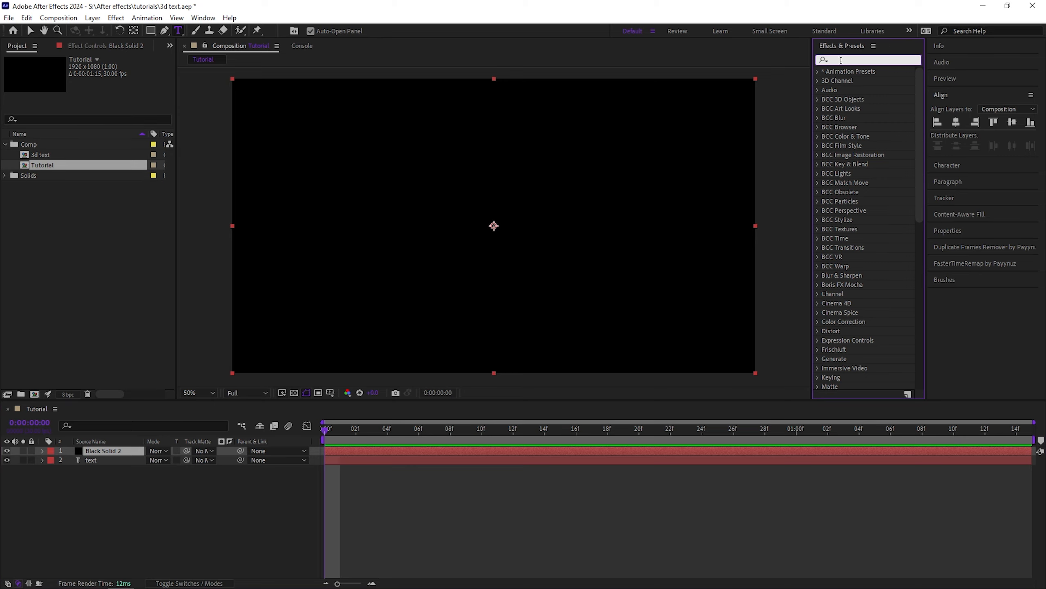
Apply the Element effect to the black solid and set its Path Layer 1 to the 2. text layer
text(eleme)
double_click(852, 81)
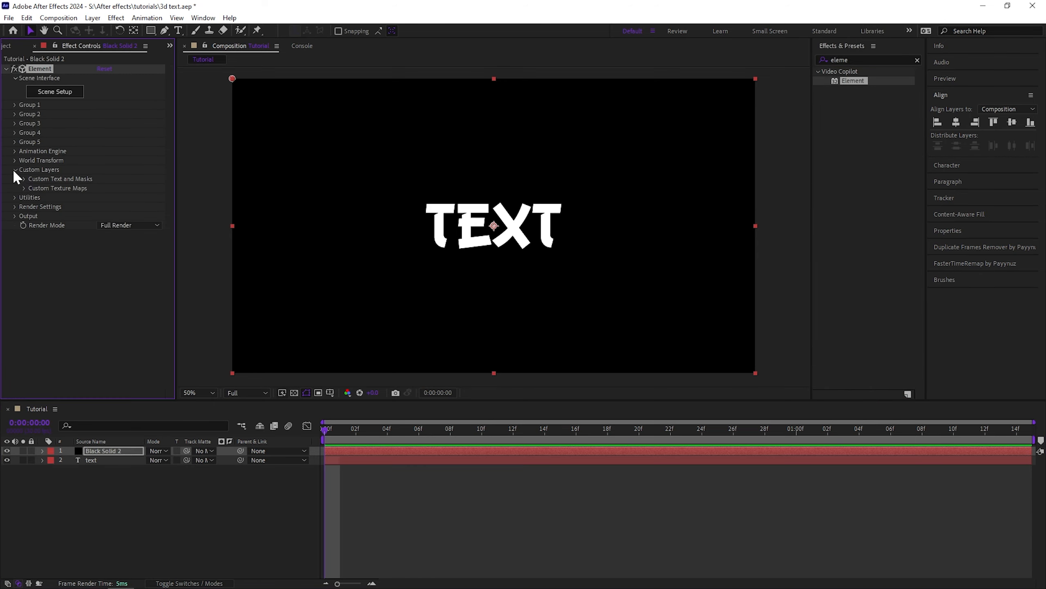
click(14, 170)
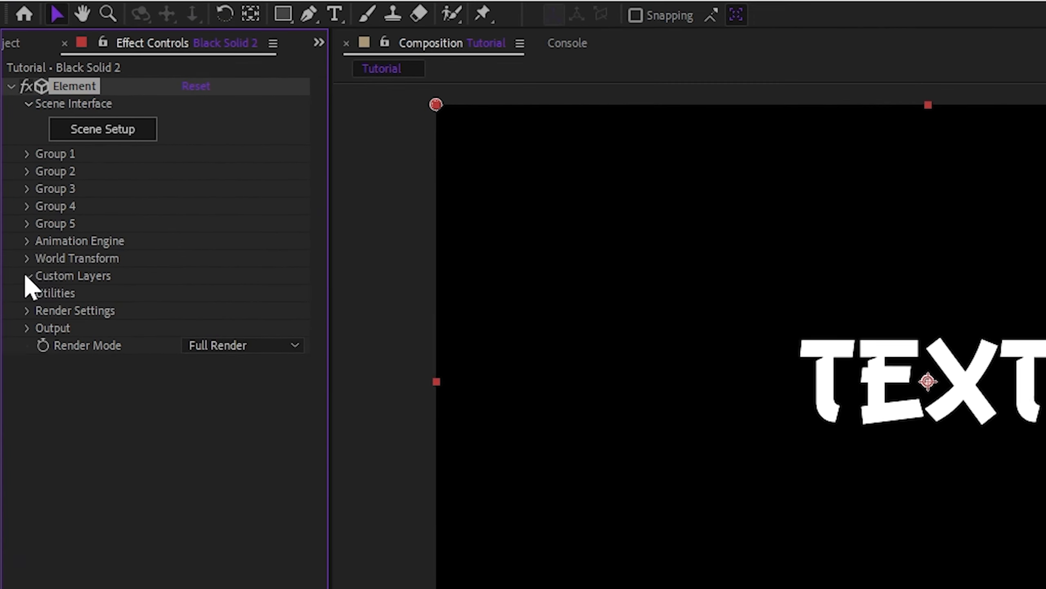
click(15, 170)
click(24, 178)
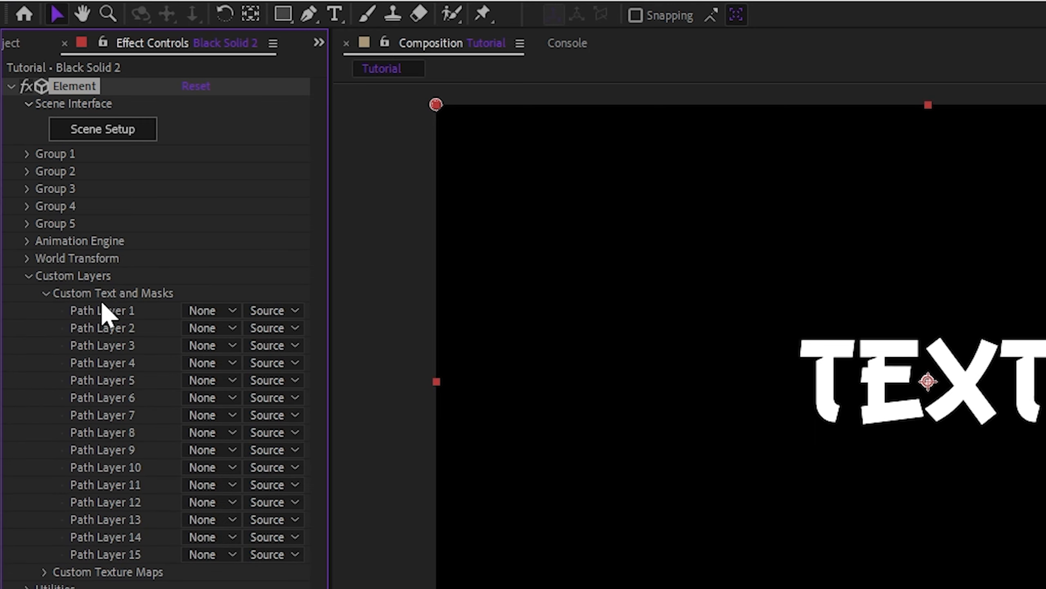
click(206, 312)
click(233, 389)
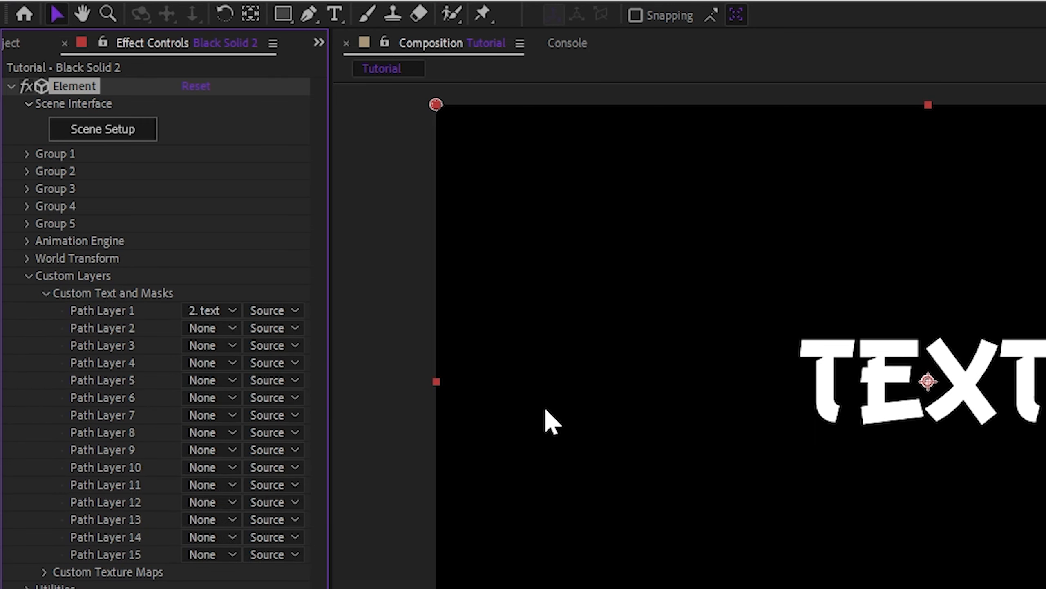
click(47, 277)
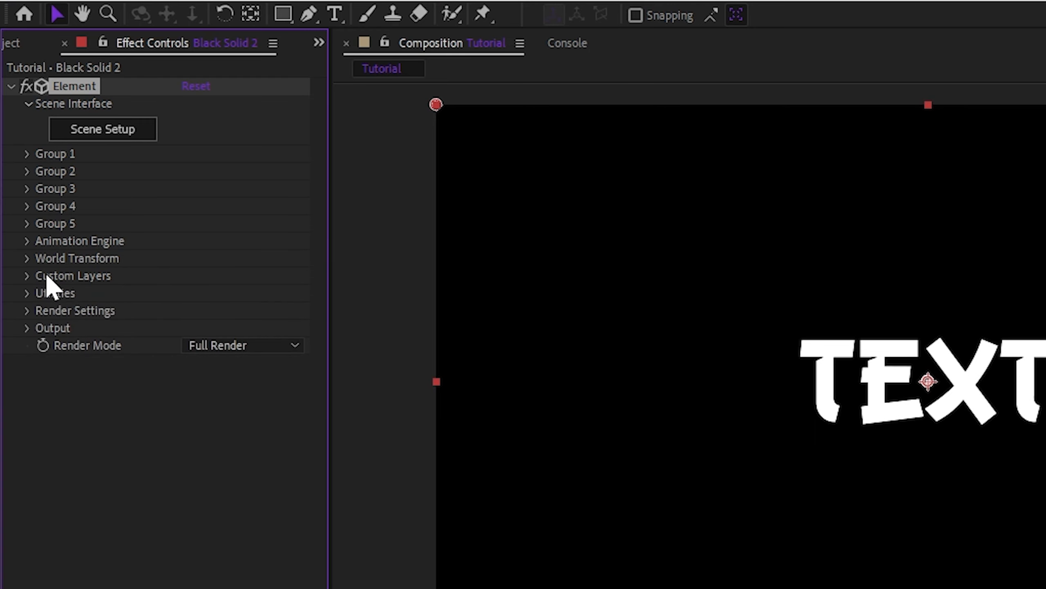
In Scene Setup, extrude the text path and apply the Caution preset from the Bevels > Physical presets
click(107, 134)
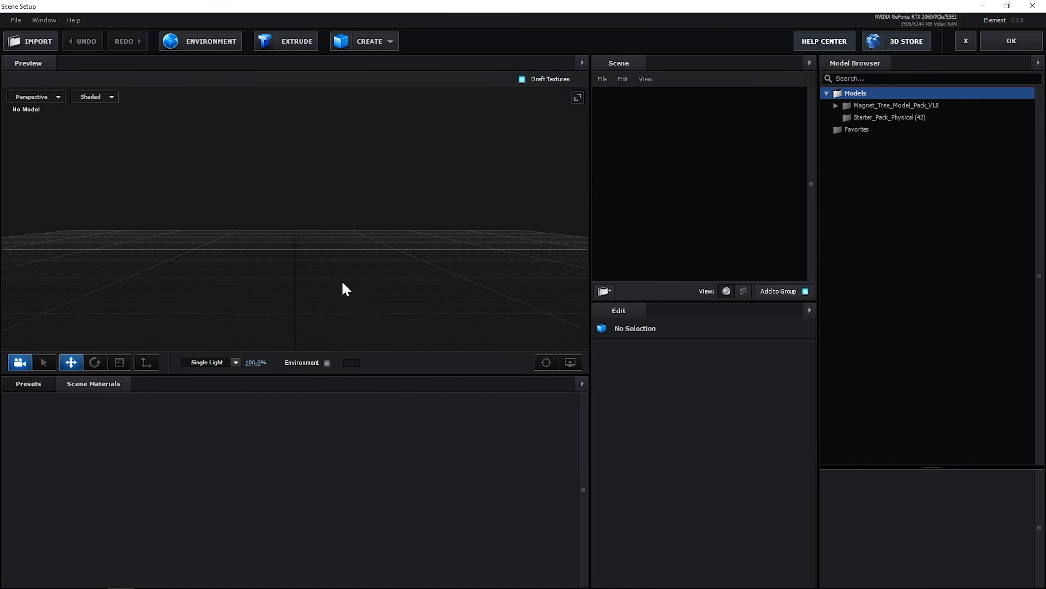
click(288, 42)
click(31, 383)
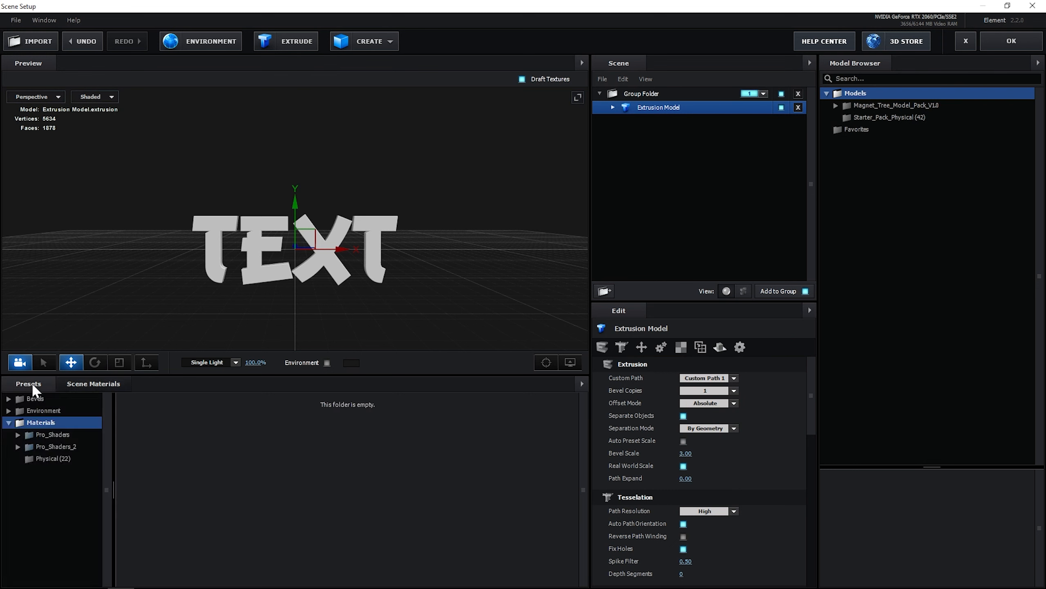
click(36, 398)
click(53, 410)
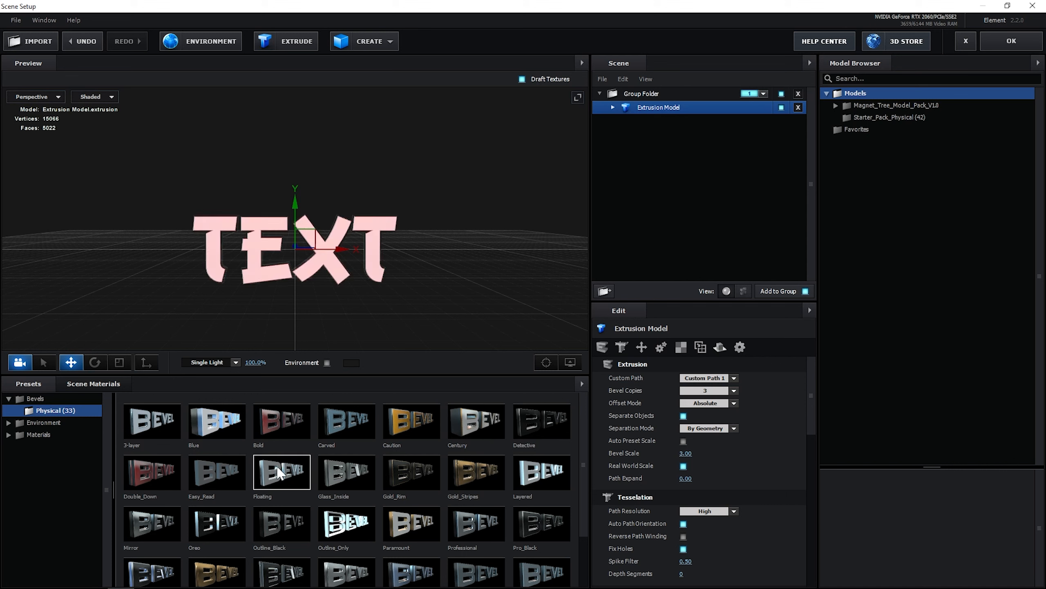
click(407, 465)
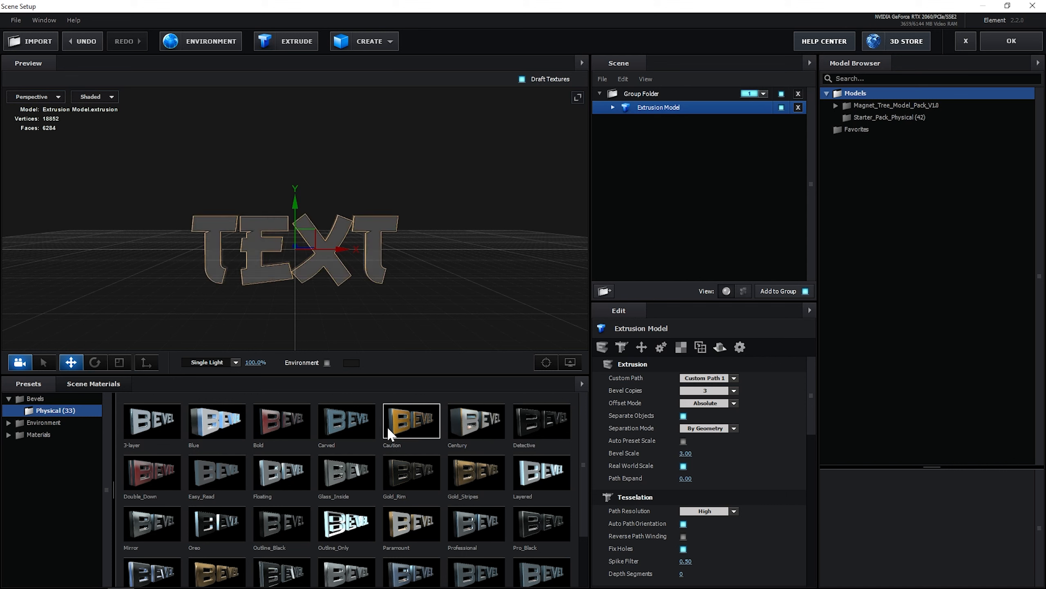
Expand the extrusion model's surfaces and browse the Materials preset folders for a shader
scroll(330, 283, up, 2)
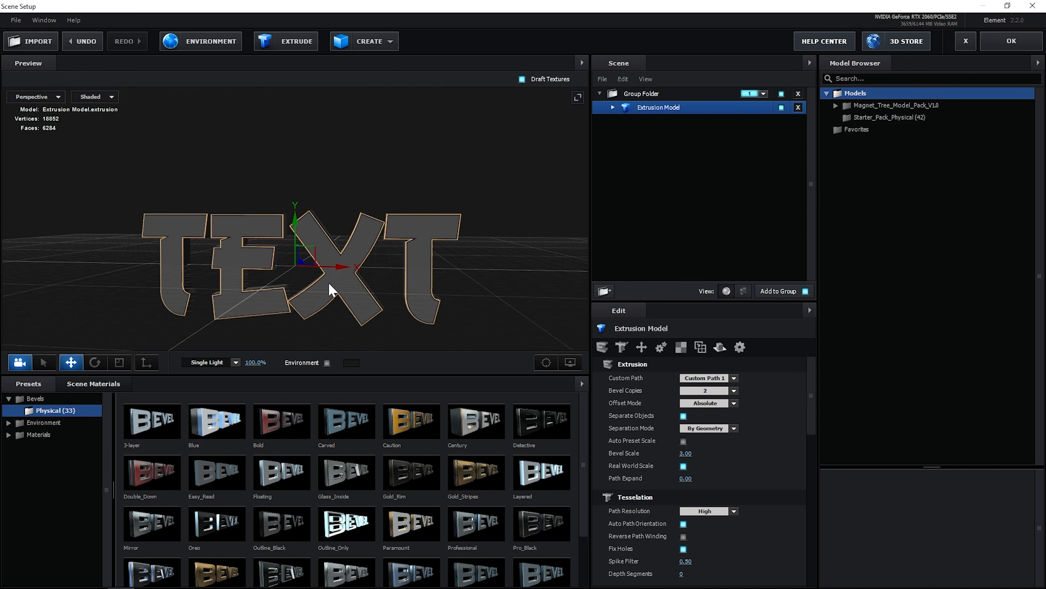
click(613, 107)
click(664, 120)
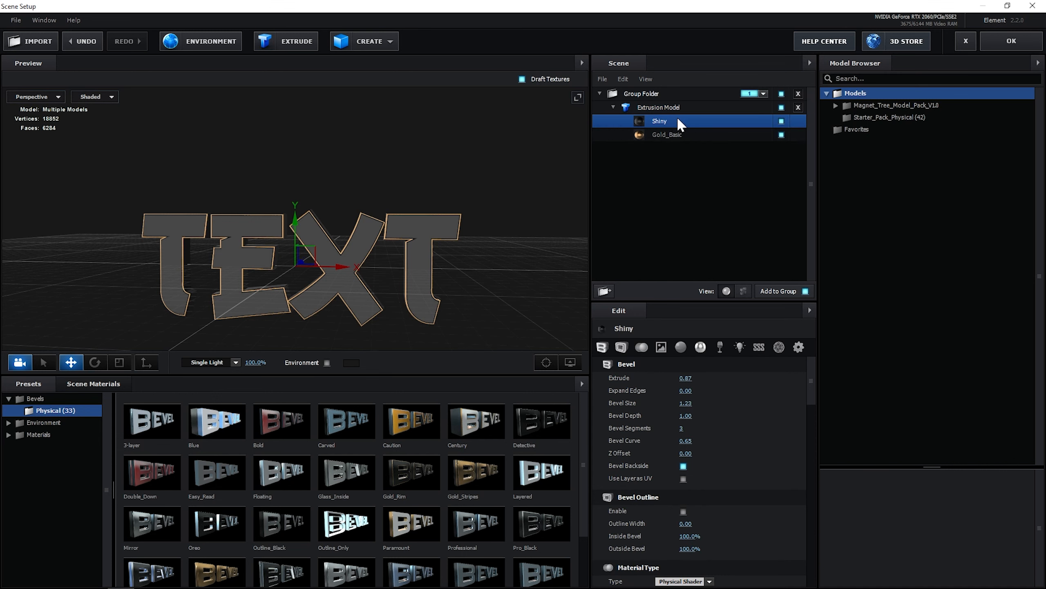
click(668, 133)
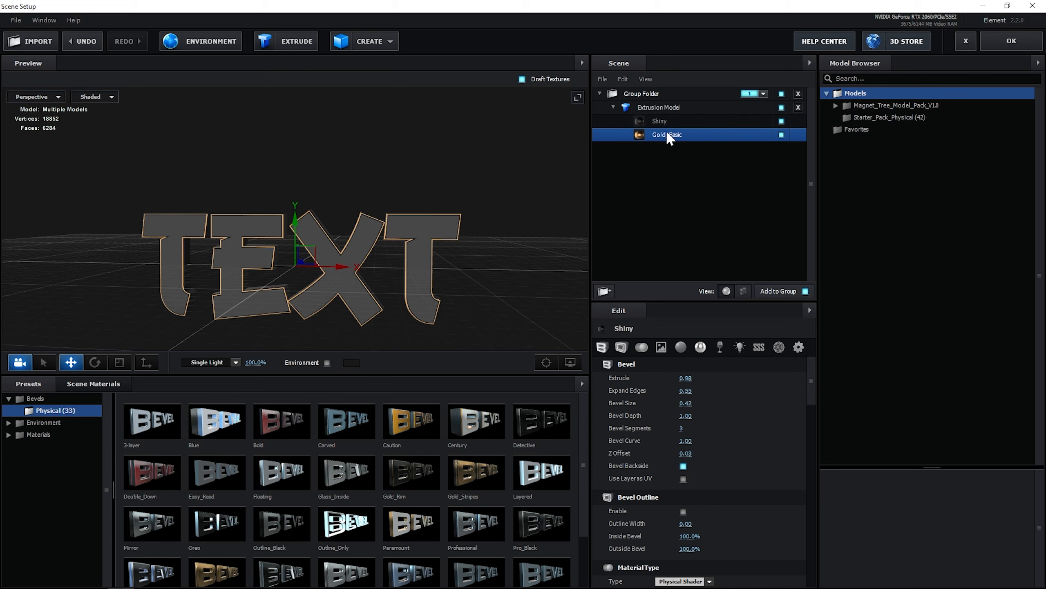
click(661, 121)
click(26, 434)
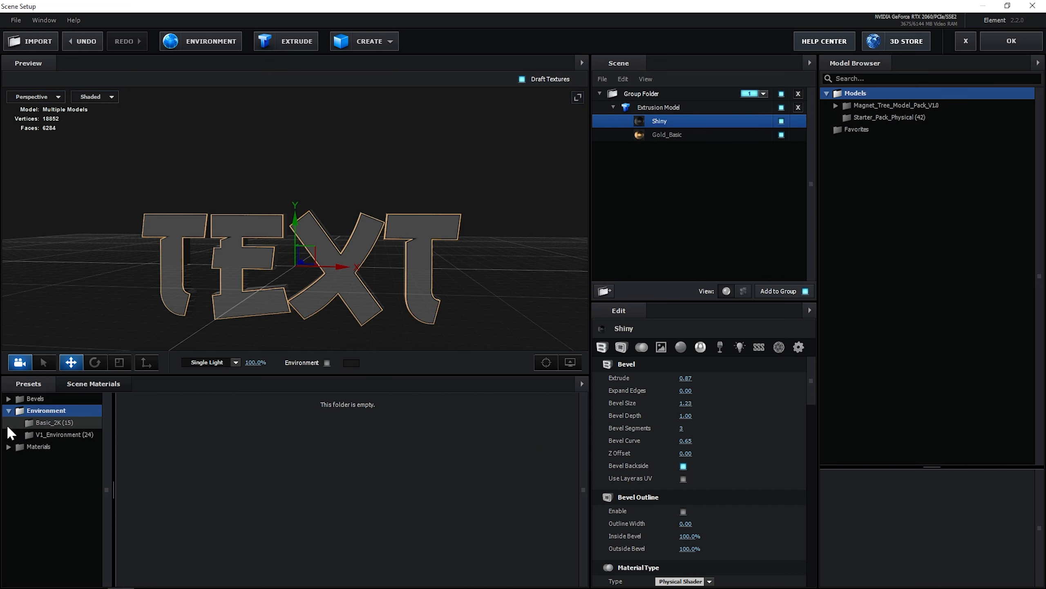
click(57, 435)
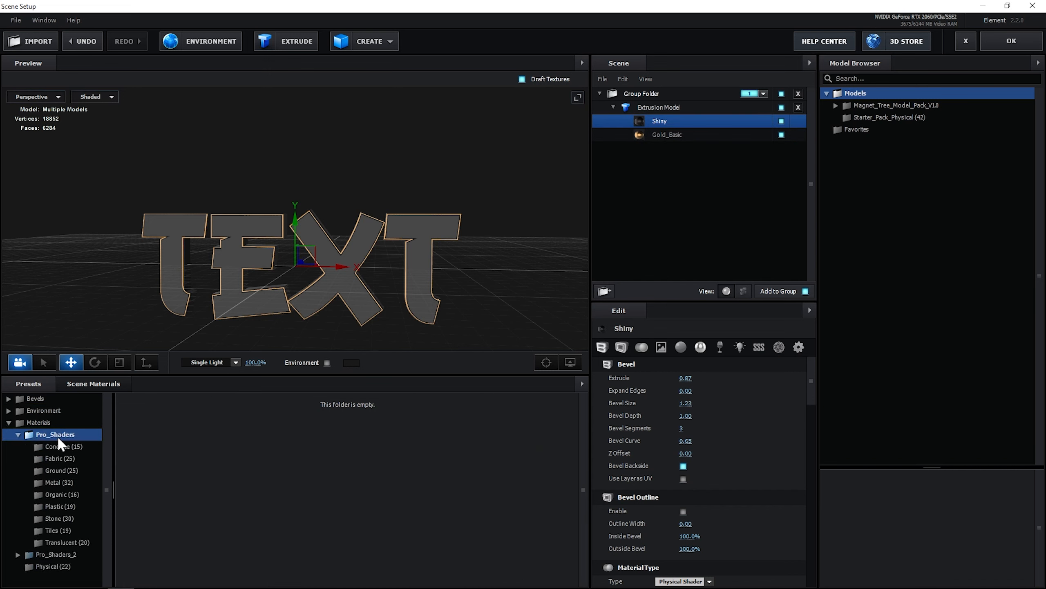
click(18, 434)
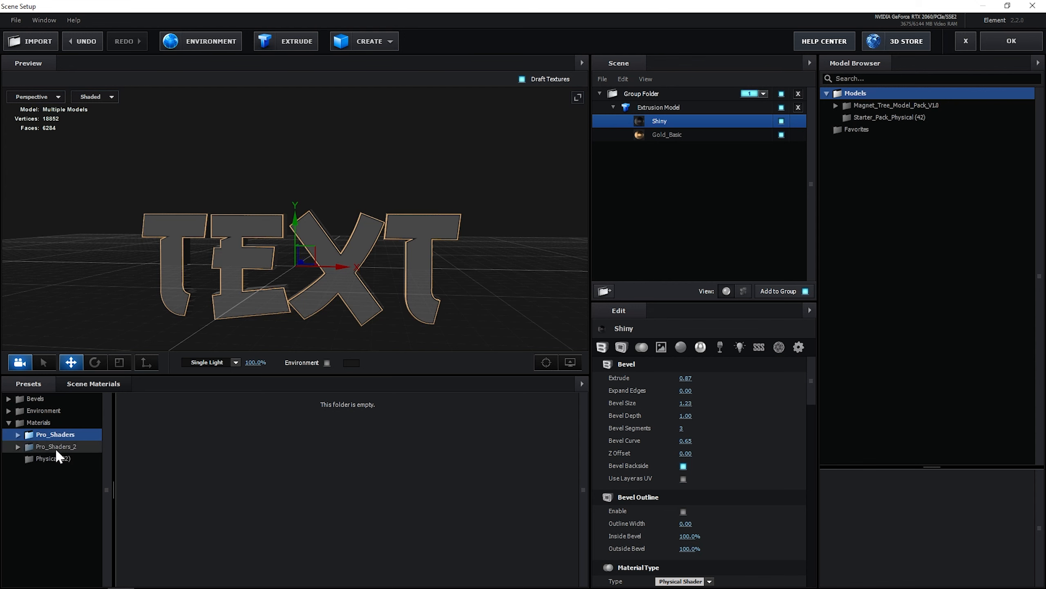
click(55, 448)
click(59, 438)
click(59, 442)
click(59, 435)
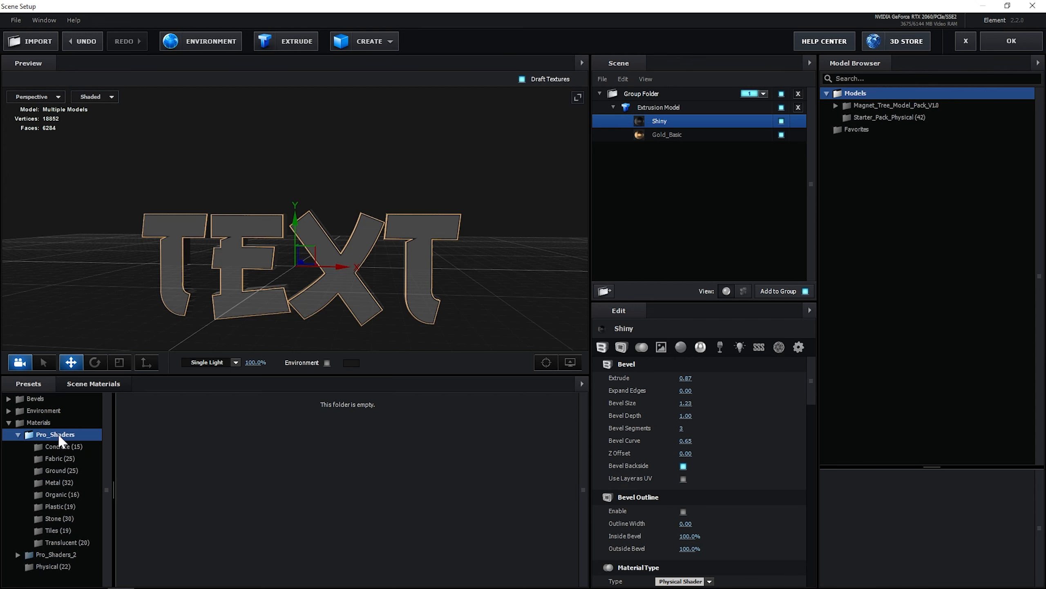
click(18, 435)
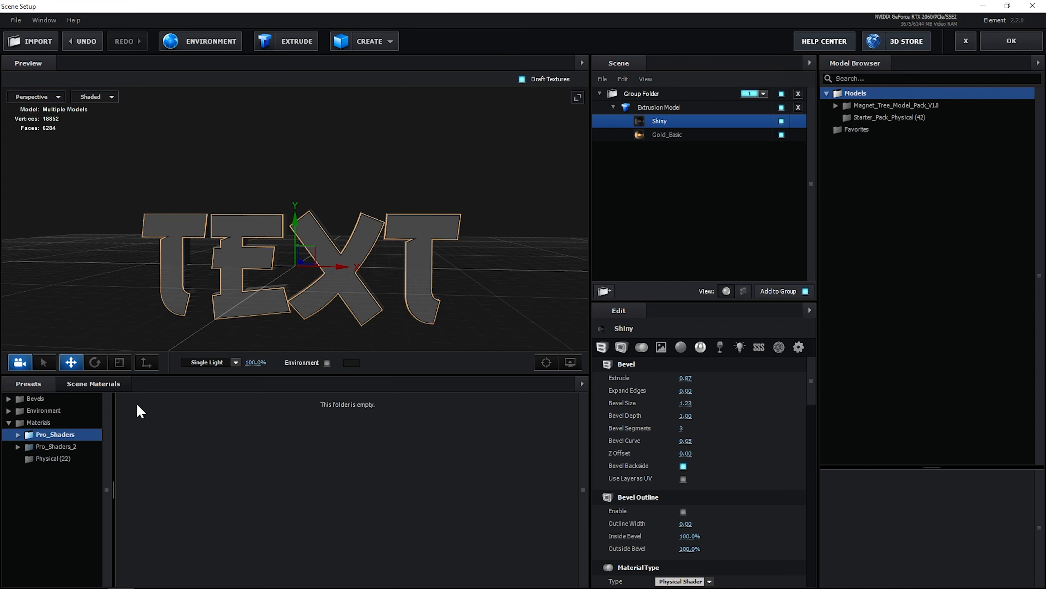
click(49, 447)
click(56, 436)
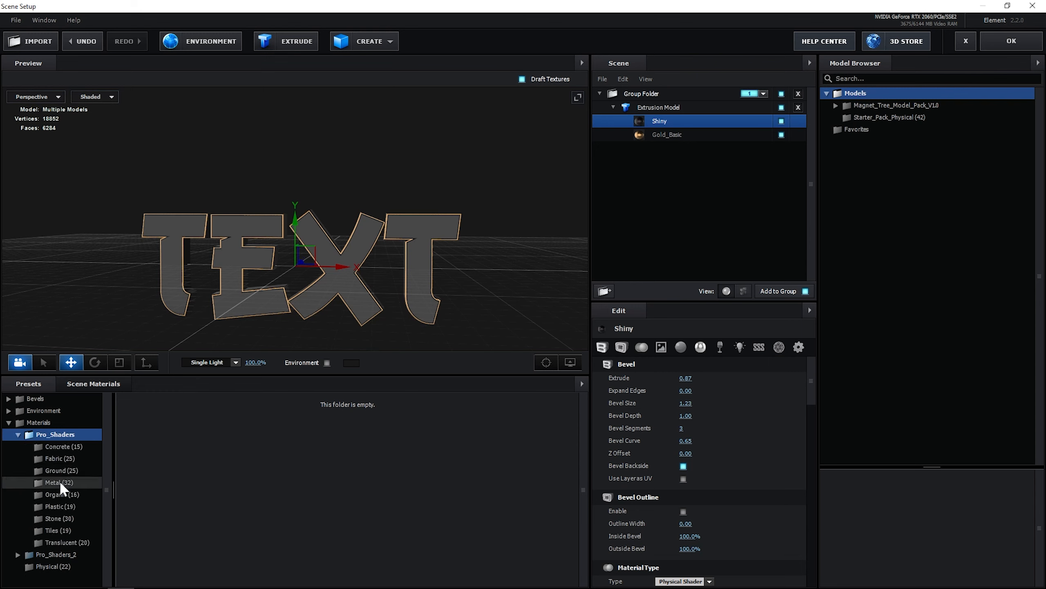
Apply the black_steel material from Pro_Shaders > Metal to the Shiny surface of the extruded text
click(59, 481)
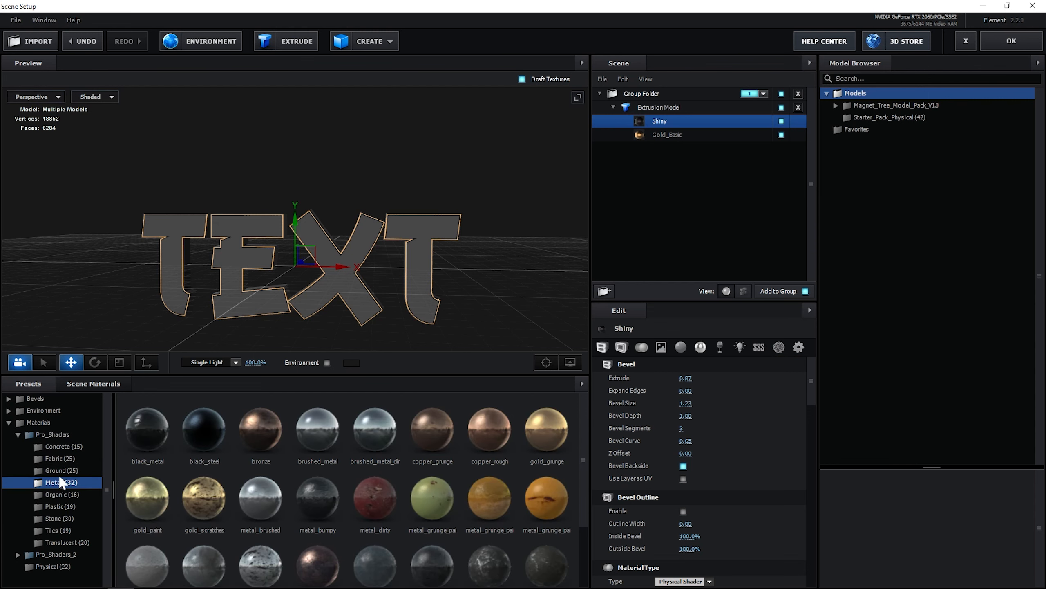
click(193, 425)
click(243, 423)
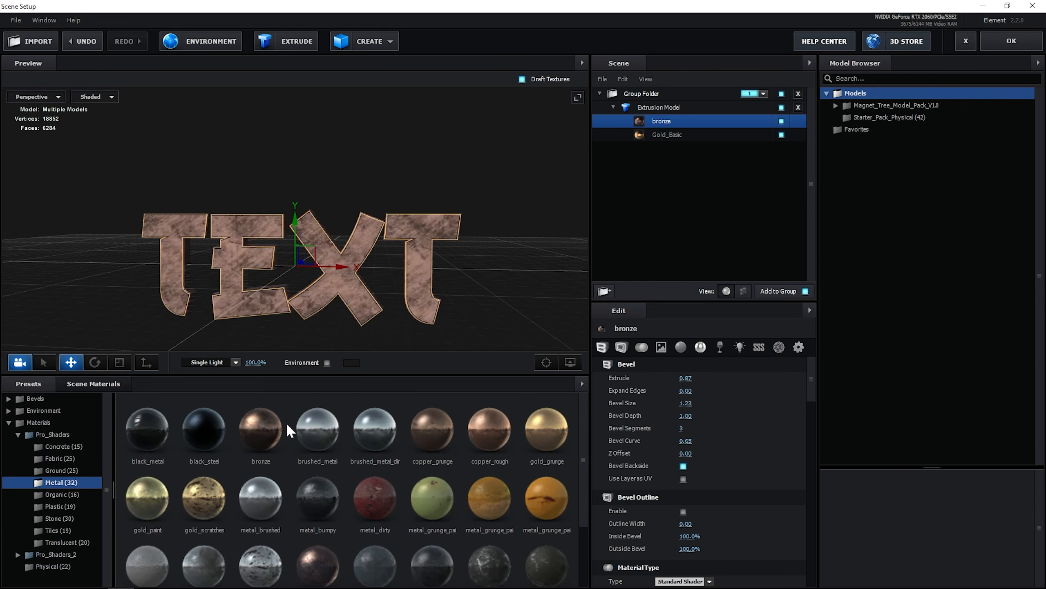
click(364, 428)
click(426, 429)
drag(419, 280, 451, 294)
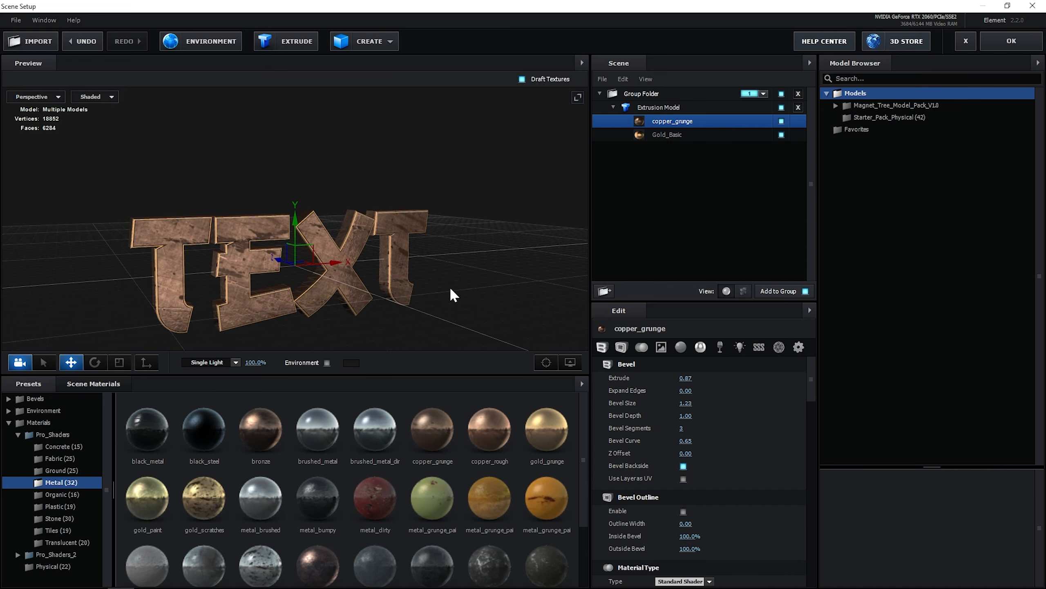
scroll(355, 496, down, 2)
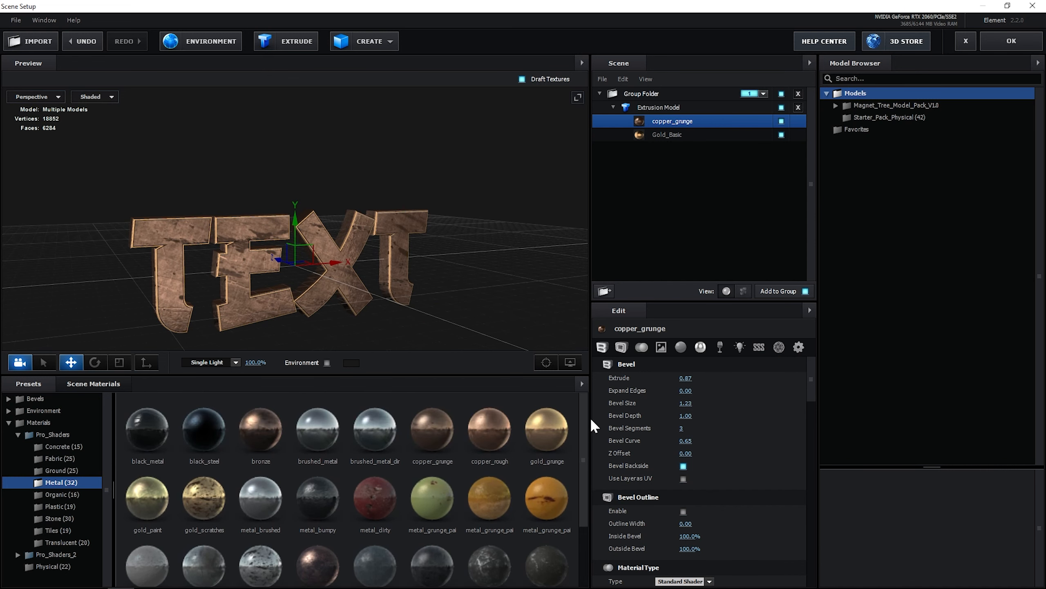
click(44, 494)
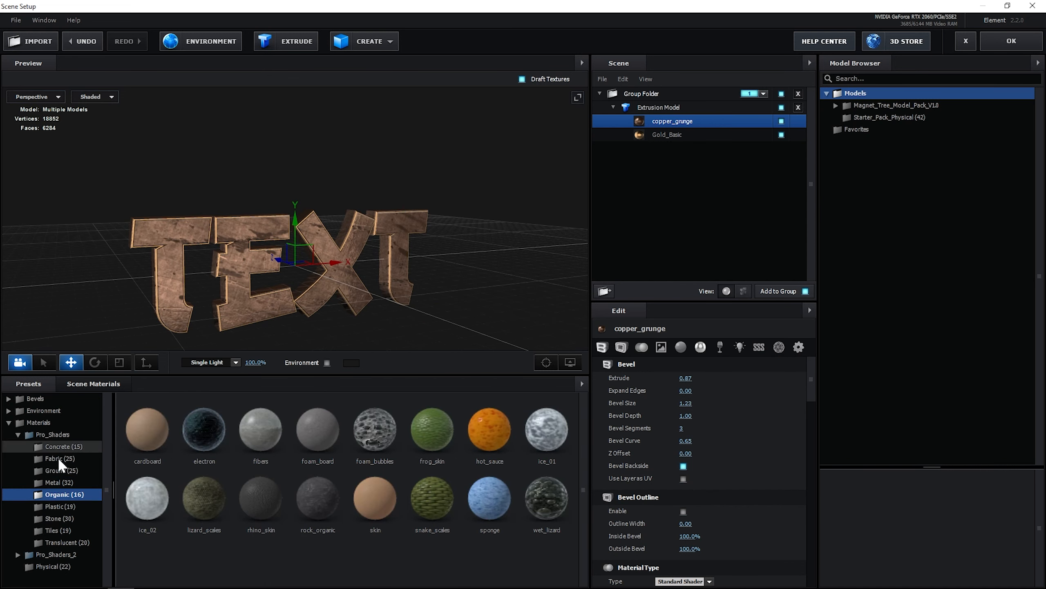
click(57, 482)
double_click(213, 442)
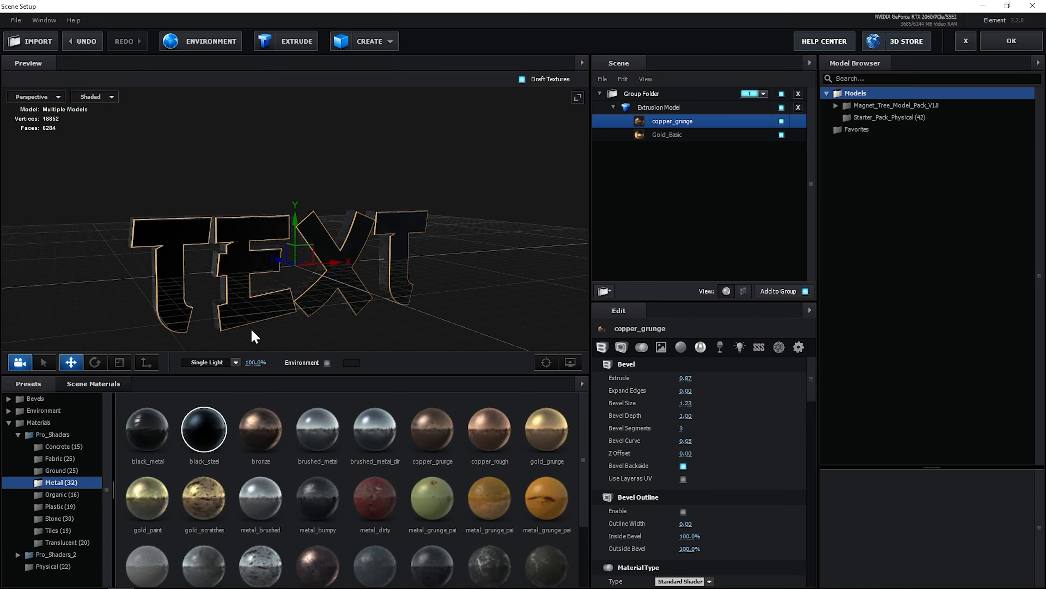
drag(251, 328, 349, 292)
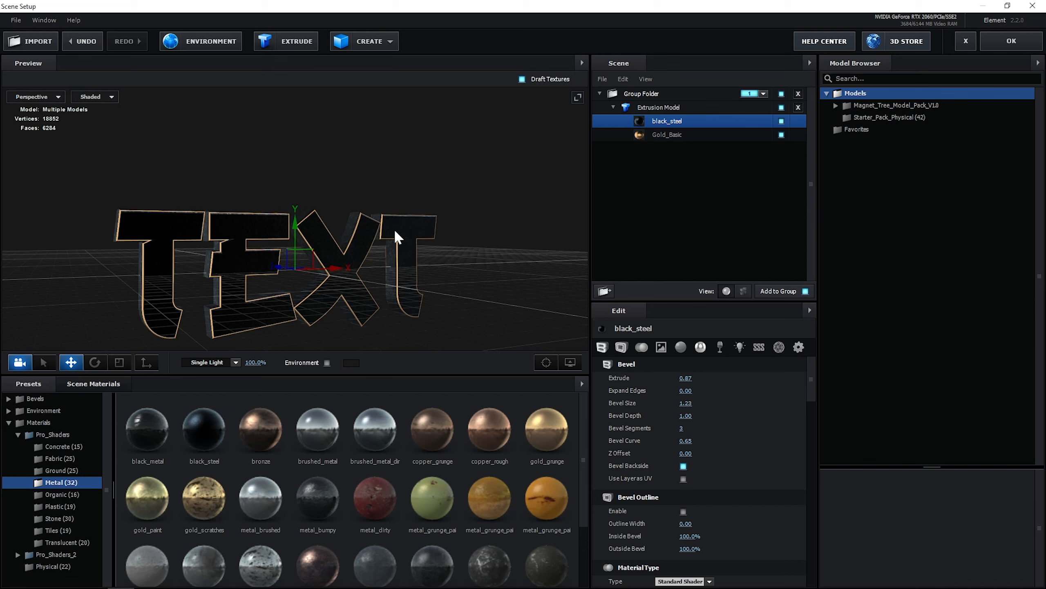
drag(414, 229, 345, 283)
Try applying the gold_grunge material to the Gold_Basic surface and undo it
click(671, 135)
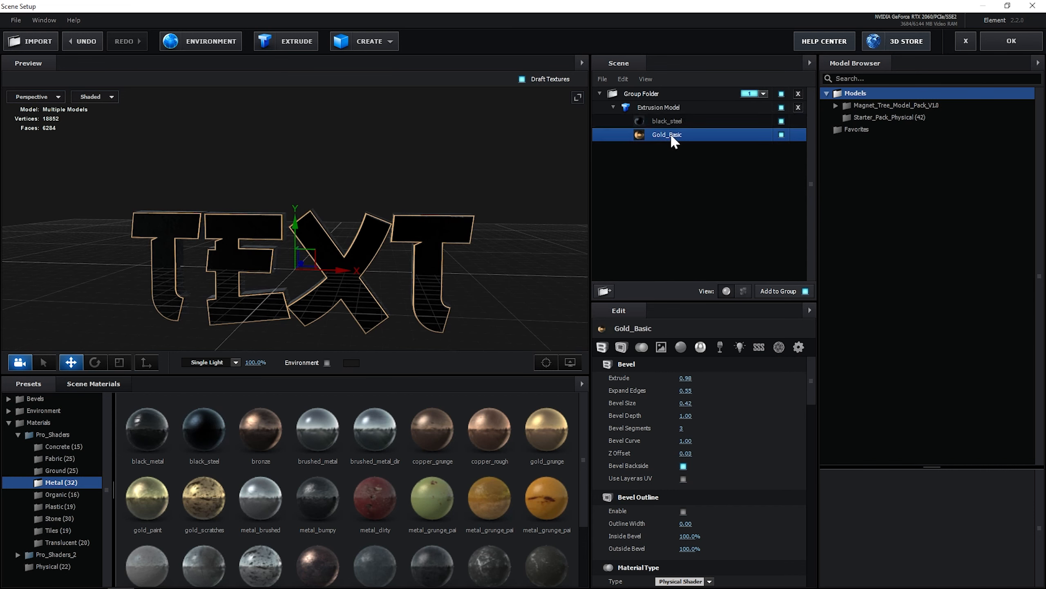
click(529, 430)
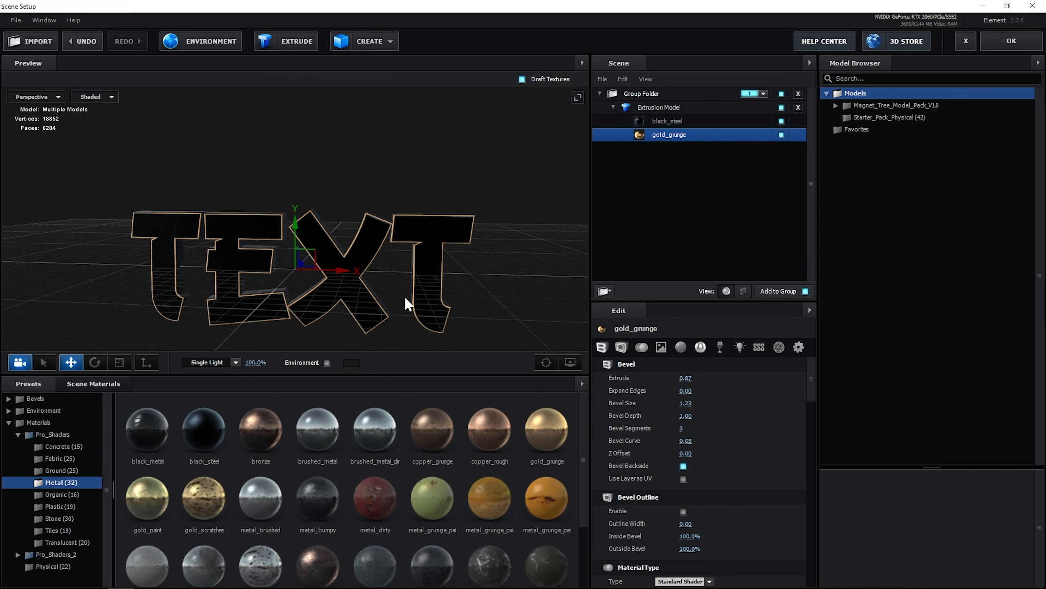
key(ctrl+z)
drag(445, 300, 390, 276)
Set the Extrude value of the black_steel surface to 0.85
click(679, 120)
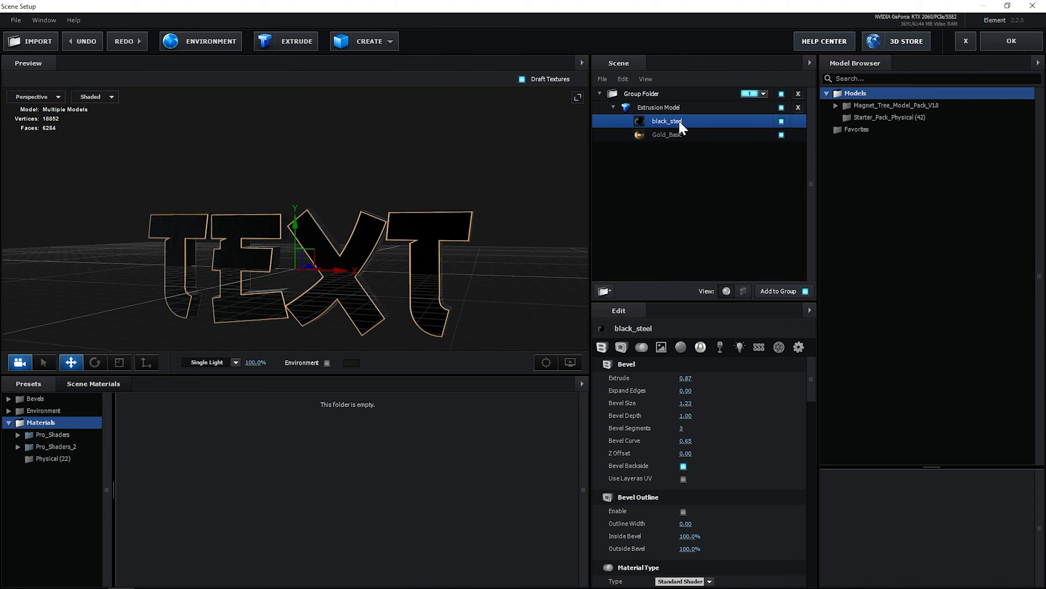
drag(454, 269, 538, 324)
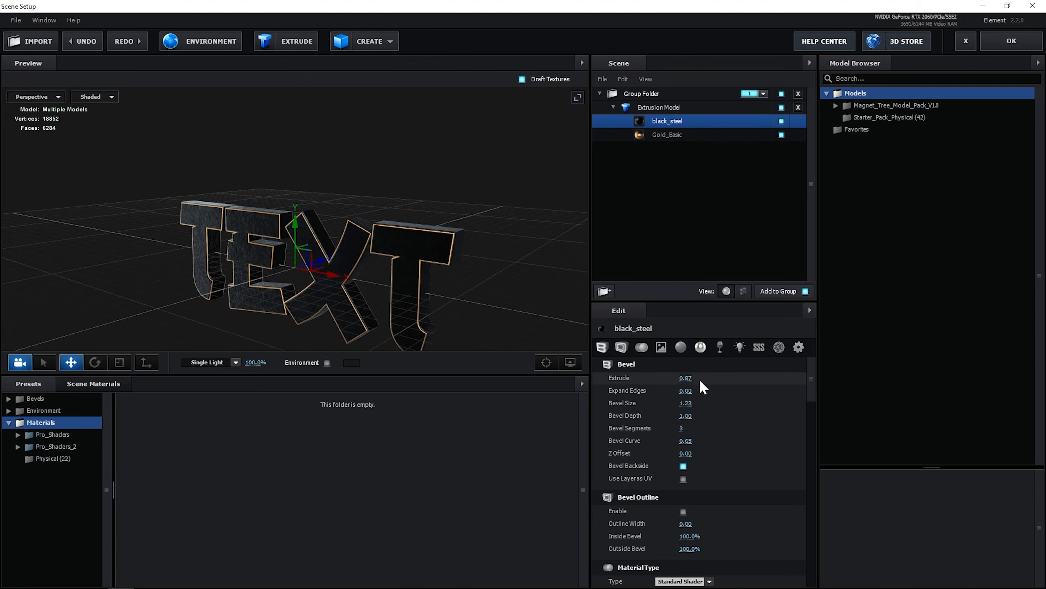
scroll(417, 281, up, 4)
drag(417, 282, 481, 279)
scroll(453, 281, up, 3)
drag(683, 377, 742, 378)
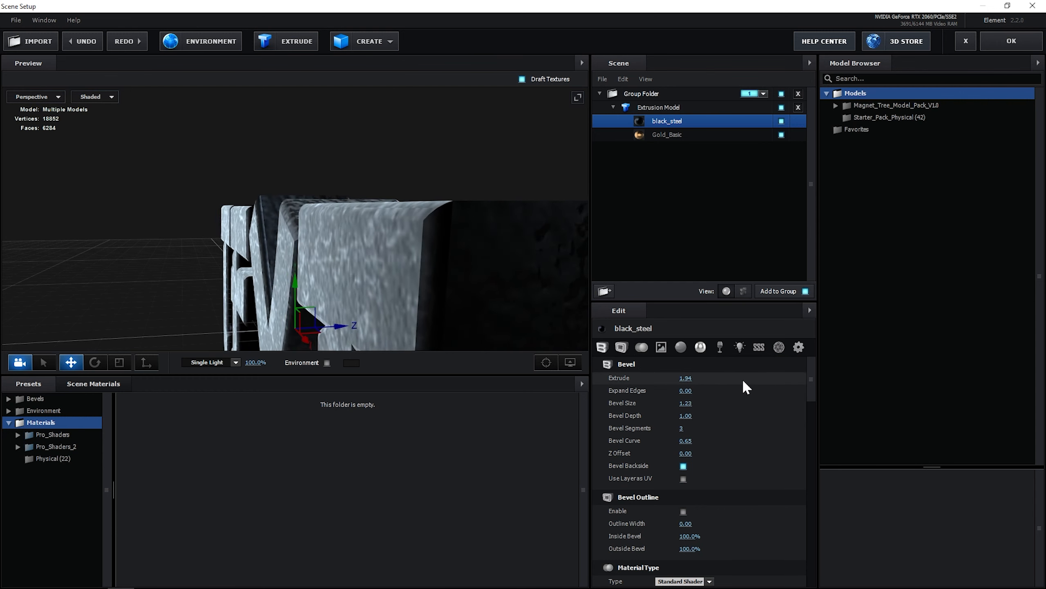
scroll(468, 280, down, 3)
mouse_move(468, 280)
mouse_down()
mouse_move(459, 299)
mouse_move(469, 284)
mouse_up()
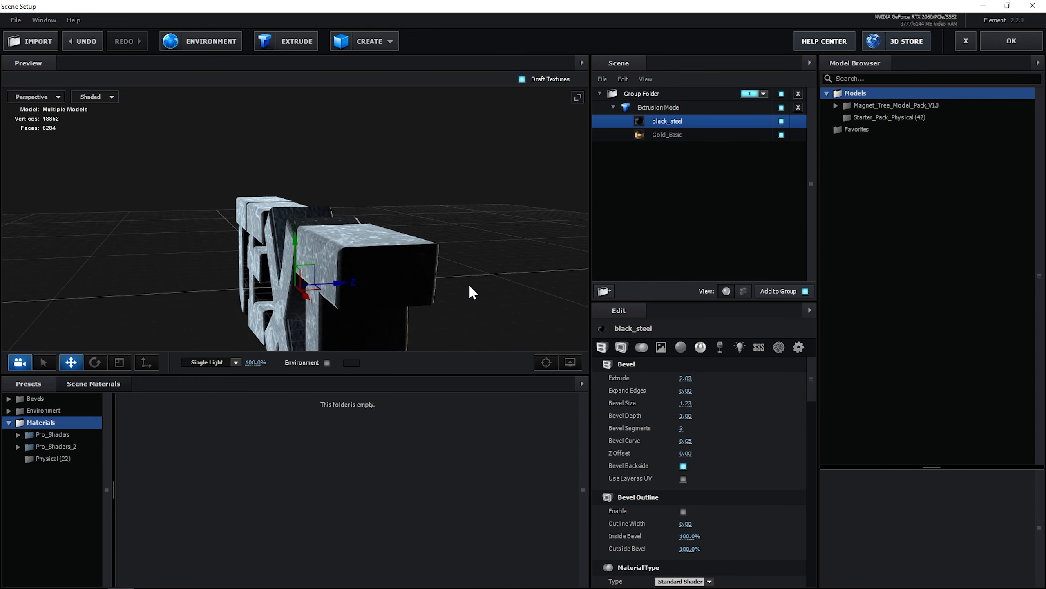
drag(684, 378, 619, 378)
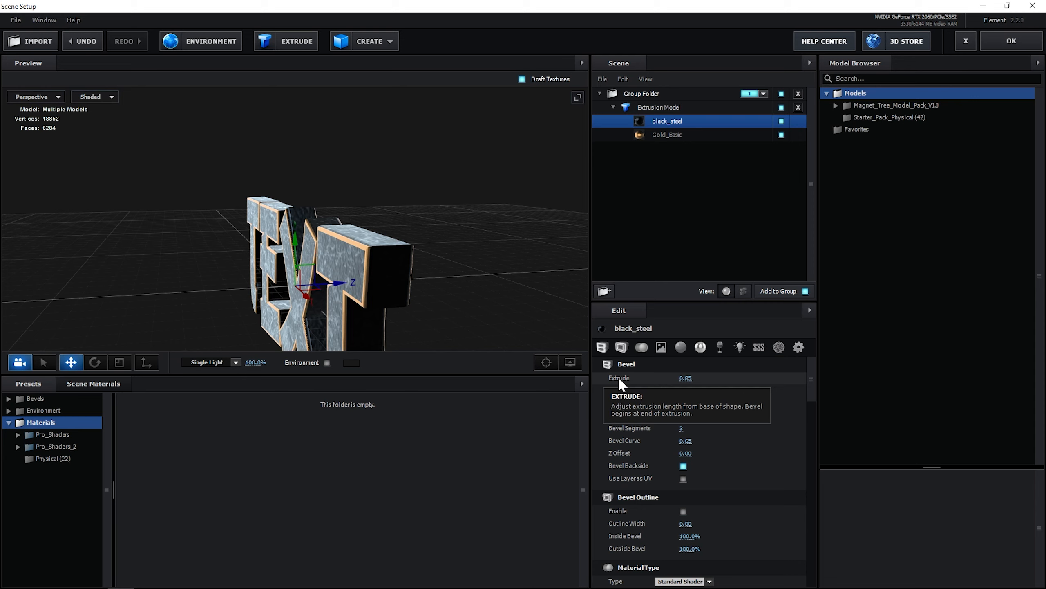
Try raising the Gold_Basic surface's Extrude to 1.90, then undo the change
key(ctrl+z)
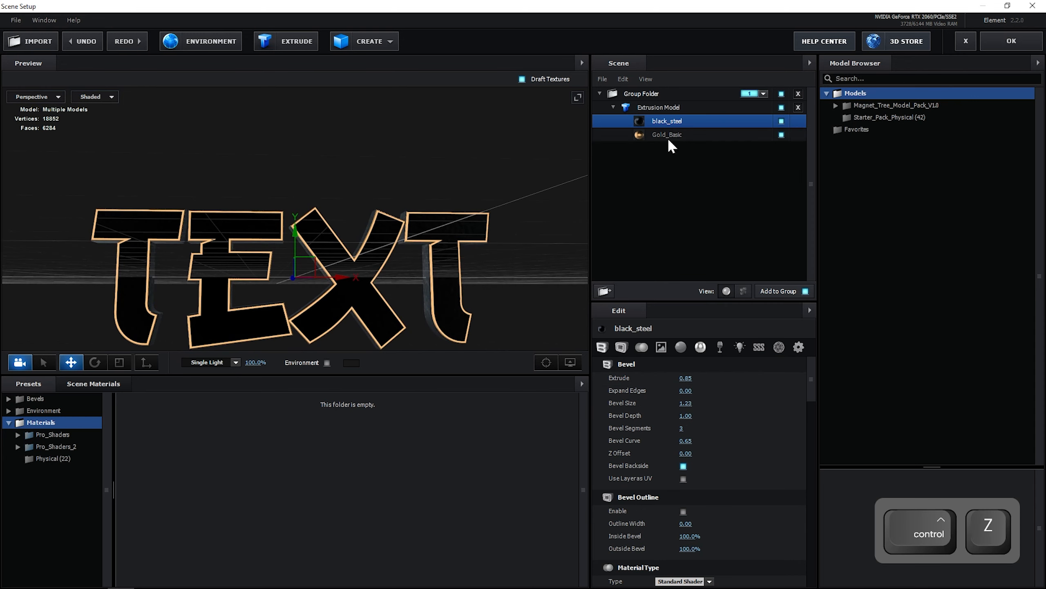
click(667, 136)
drag(460, 243, 721, 376)
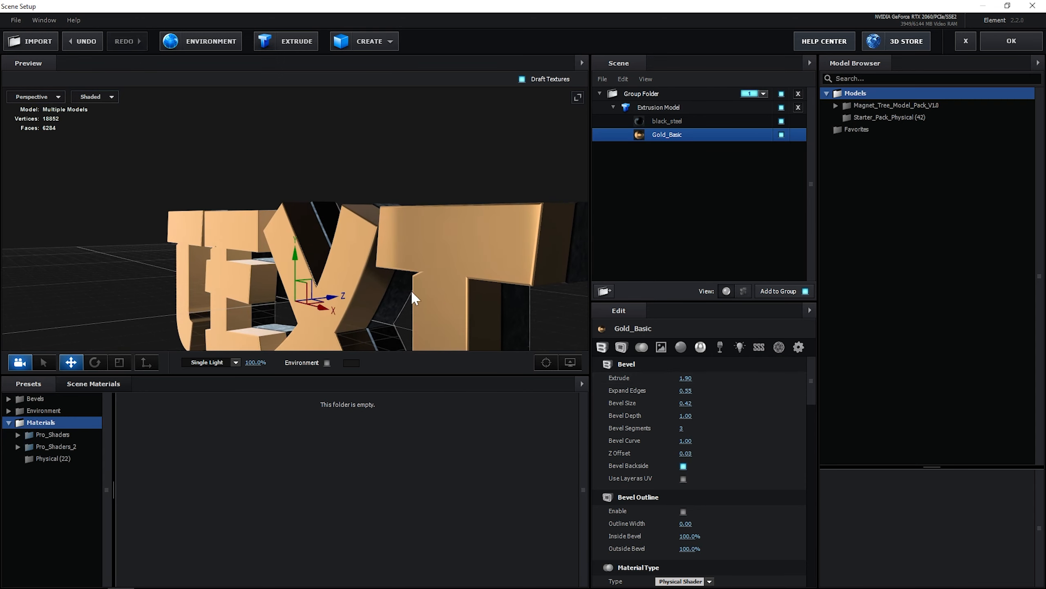
drag(411, 289, 462, 274)
key(ctrl+z)
key(ctrl+z)
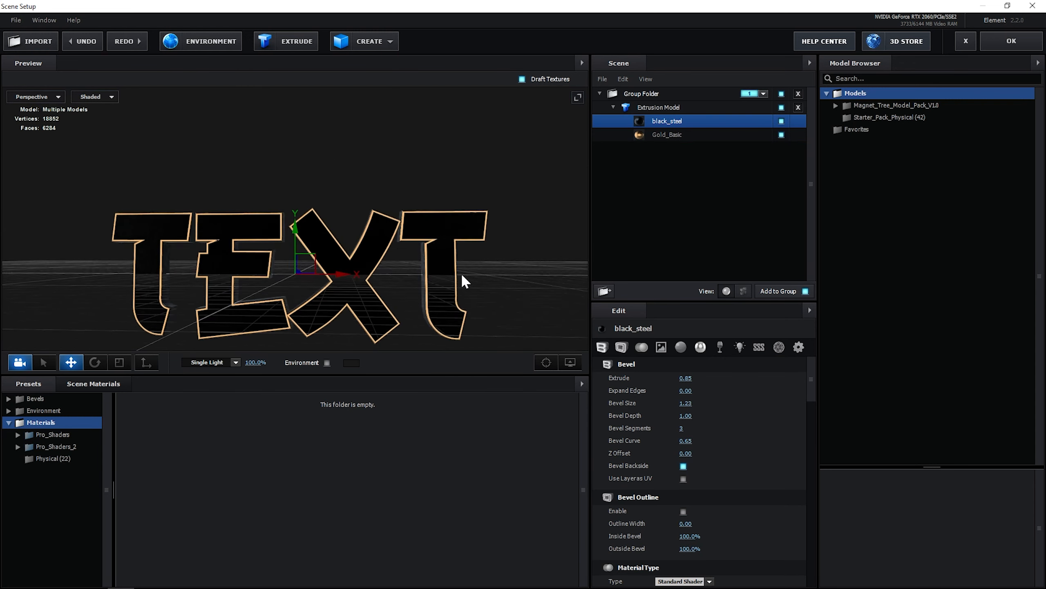
Try changing the Gold_Basic surface's reflectivity color to green, then close the color picker without applying it
scroll(667, 427, down, 5)
click(664, 136)
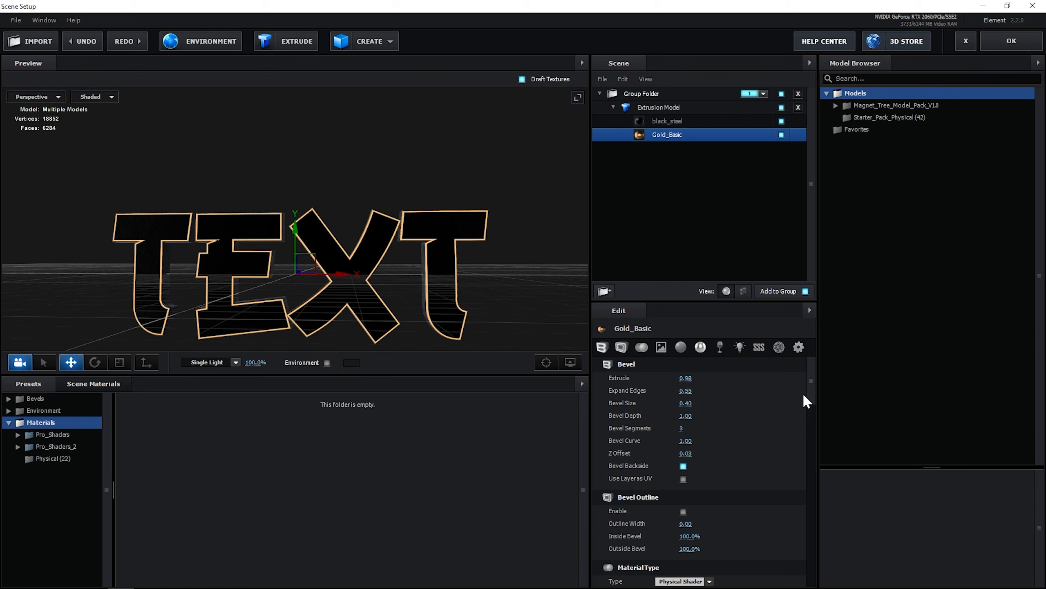
drag(812, 381, 727, 444)
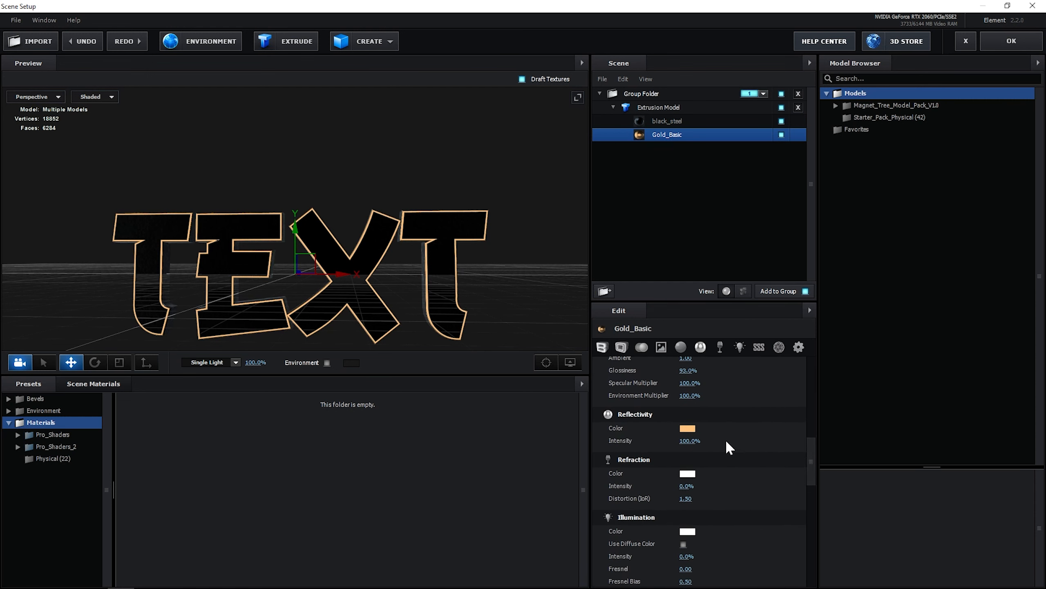
click(688, 428)
drag(739, 409, 741, 419)
click(690, 386)
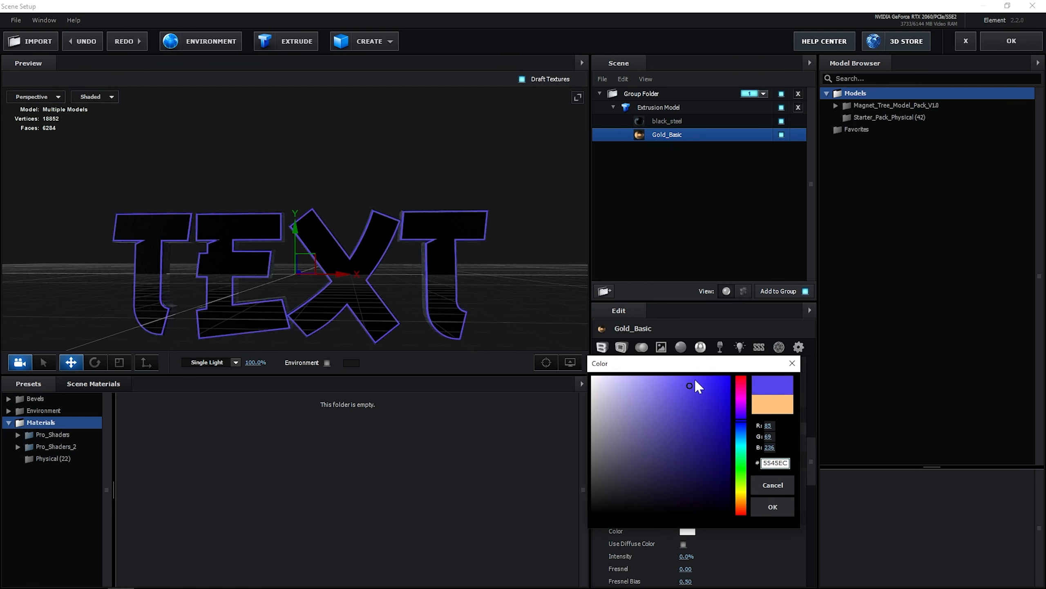
mouse_move(695, 378)
mouse_down()
mouse_move(716, 362)
mouse_move(657, 407)
mouse_move(677, 385)
mouse_move(737, 378)
mouse_move(739, 438)
mouse_move(722, 484)
mouse_up()
drag(687, 377, 679, 376)
click(740, 474)
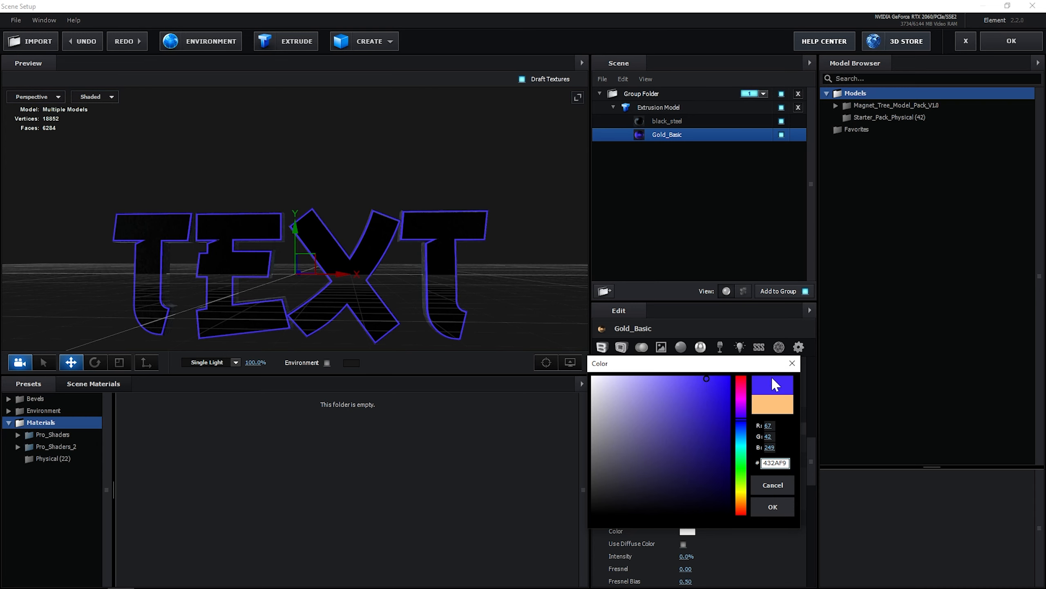
click(791, 363)
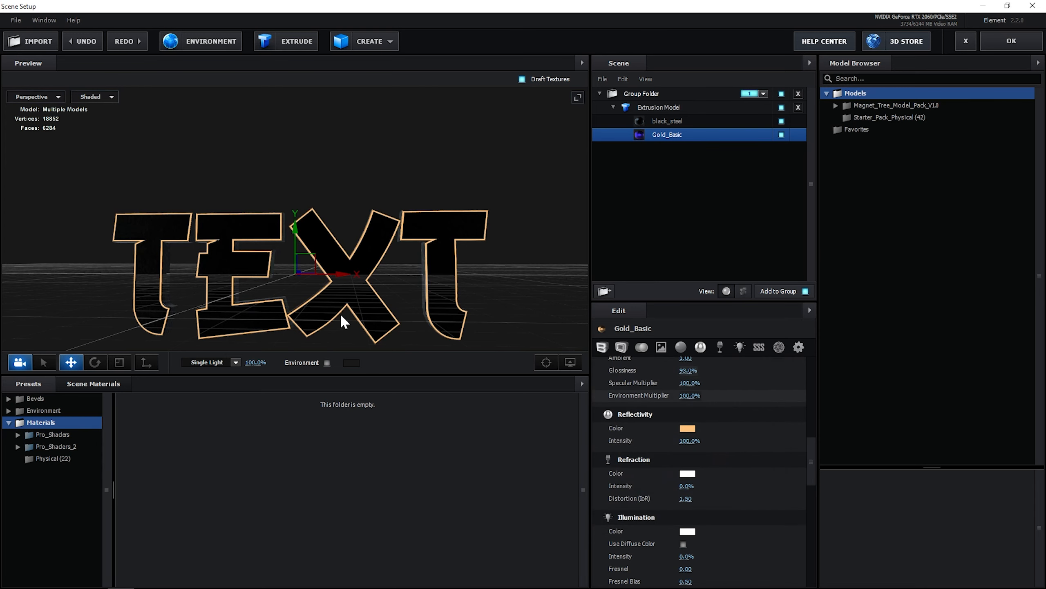
Orbit the preview to inspect the extruded text, then confirm the Scene Setup to return to the composition
drag(347, 244, 429, 241)
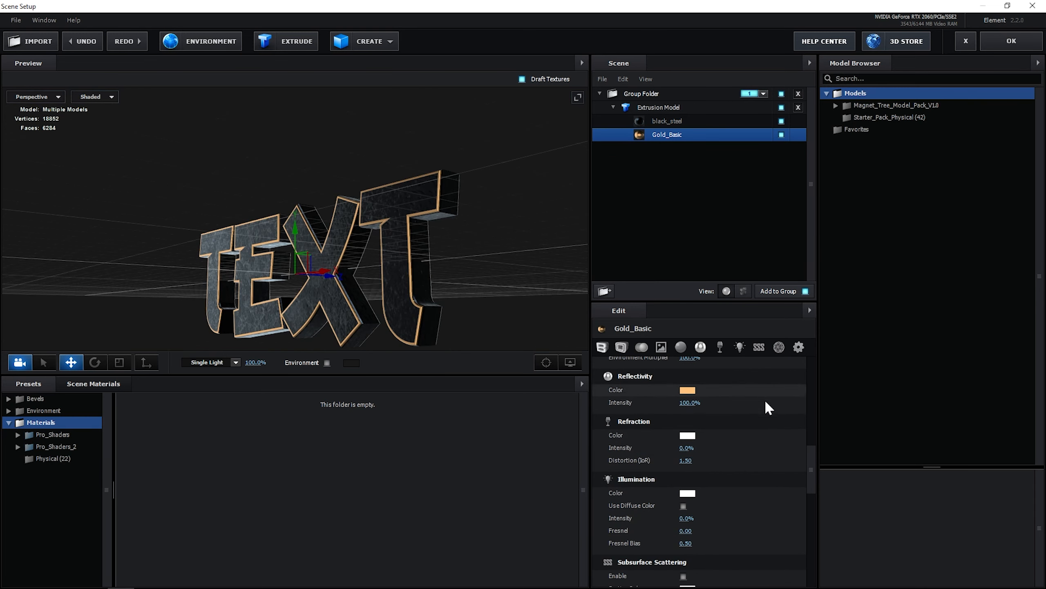
scroll(720, 422, down, 12)
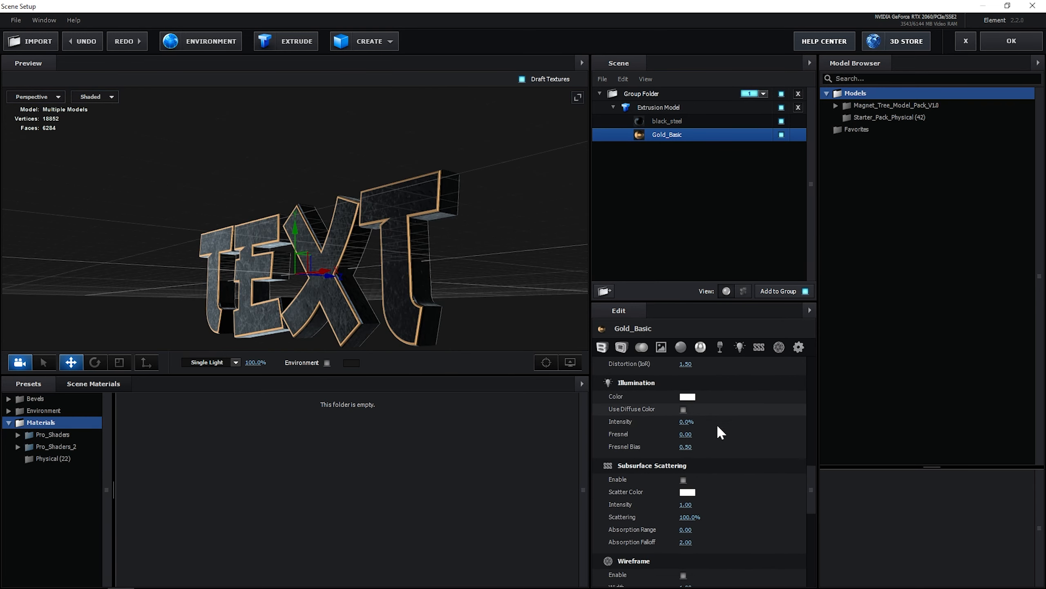
drag(809, 518, 809, 541)
drag(355, 206, 466, 252)
scroll(416, 226, up, 4)
scroll(415, 272, down, 5)
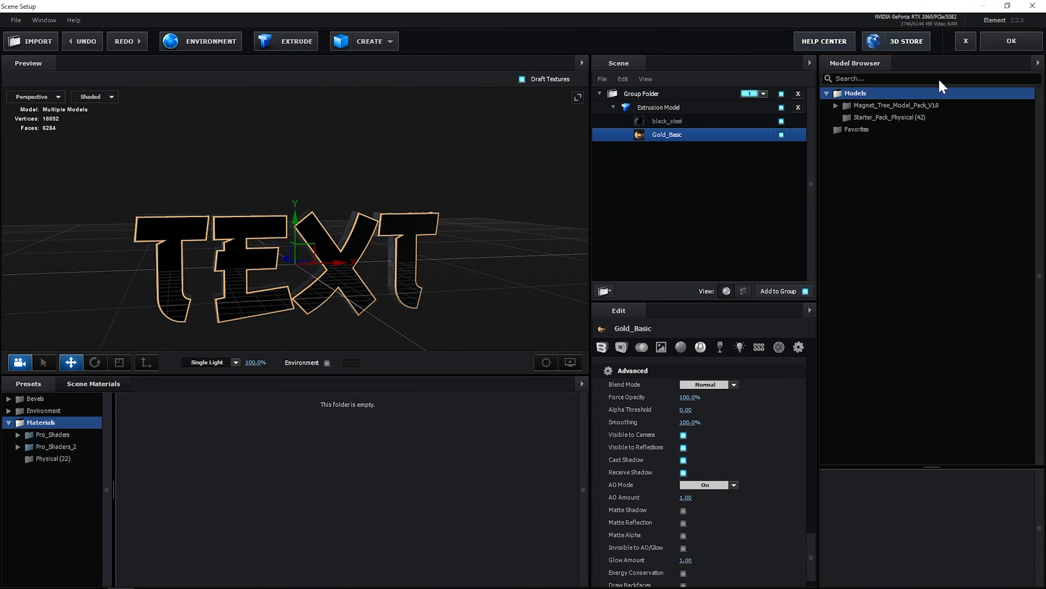
click(1002, 48)
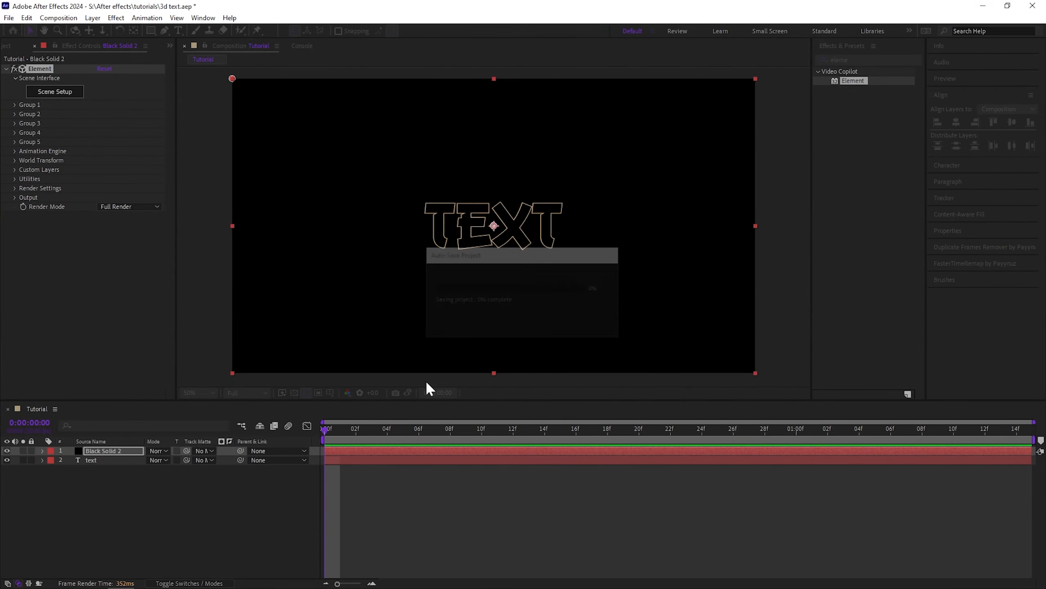
Hide the text layer and create a new gray solid layer colored #848484
click(7, 460)
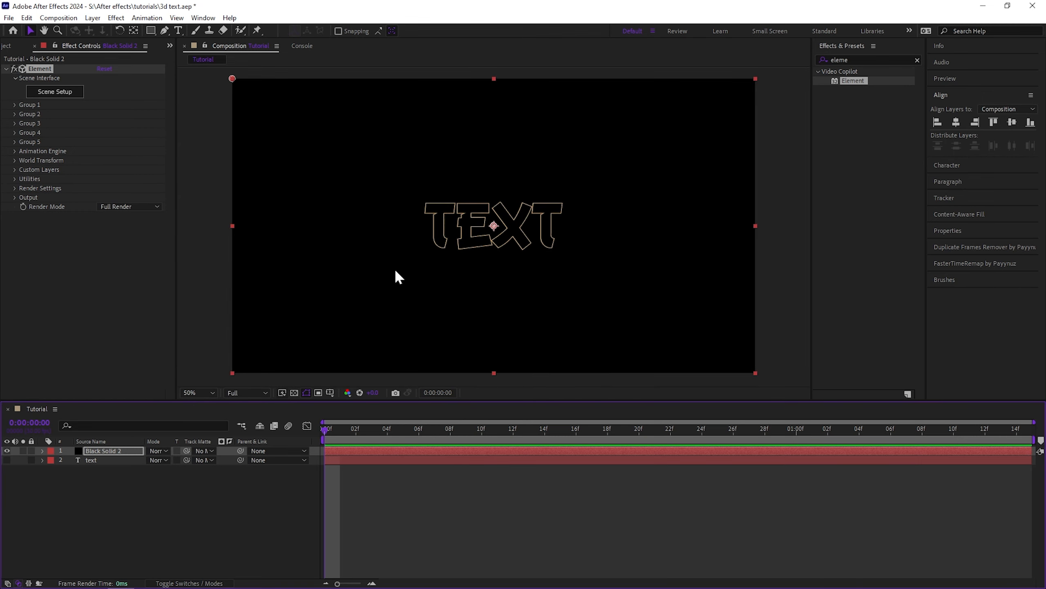
key(ctrl+y)
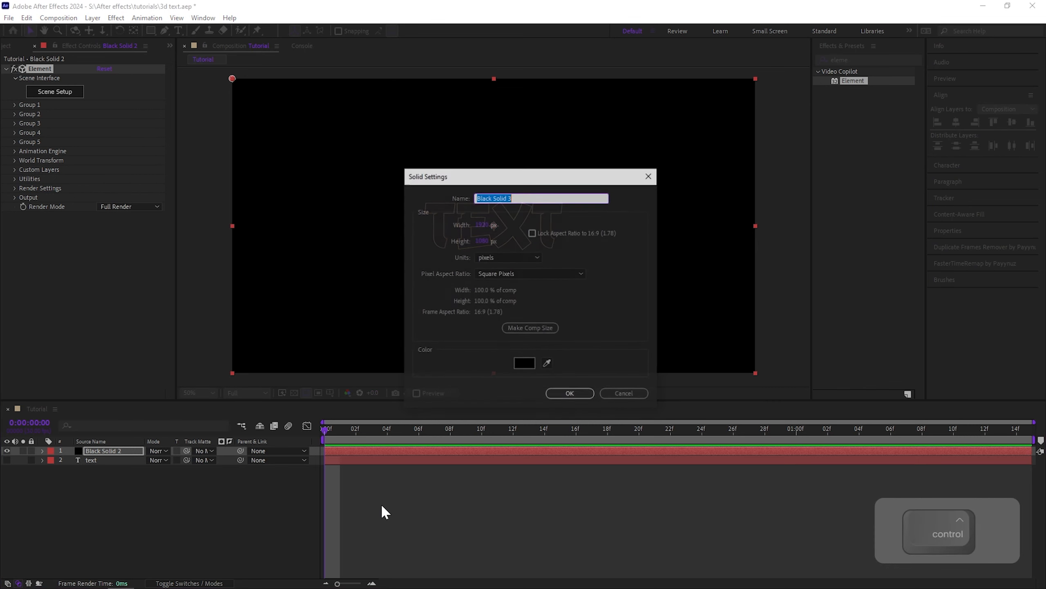
click(521, 364)
drag(530, 292, 399, 321)
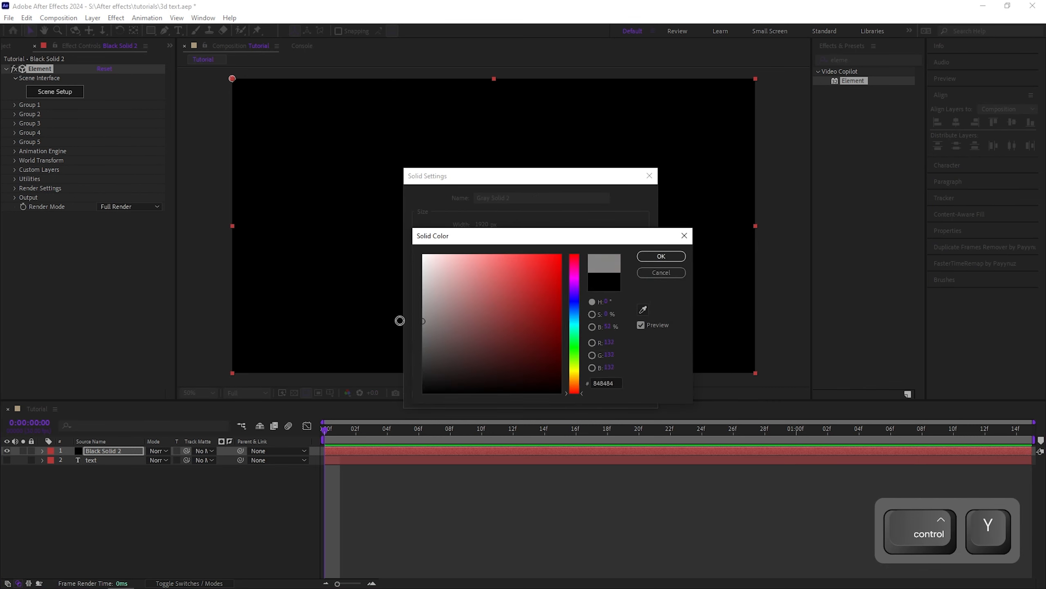
click(662, 256)
click(572, 397)
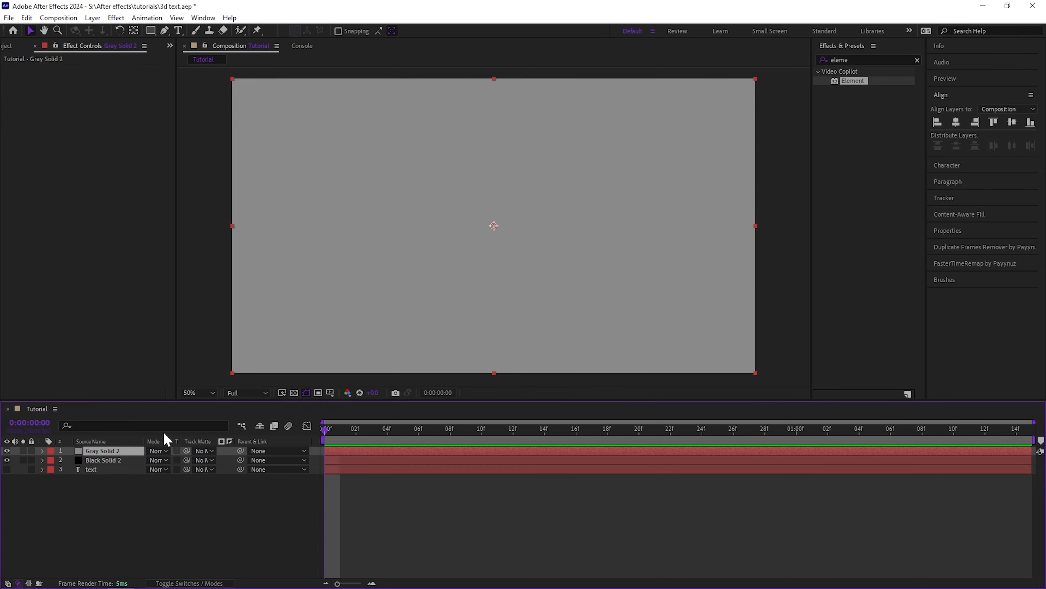
Move the Gray Solid 2 layer beneath Black Solid 2 and select the Black Solid 2 layer
drag(106, 453, 103, 464)
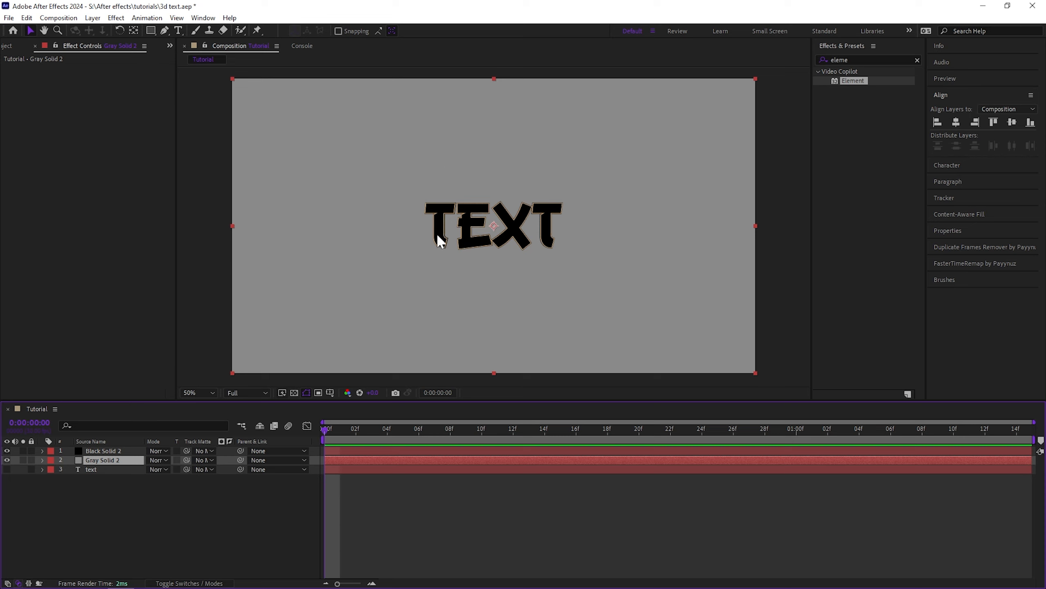
click(301, 519)
click(391, 450)
click(338, 460)
click(395, 451)
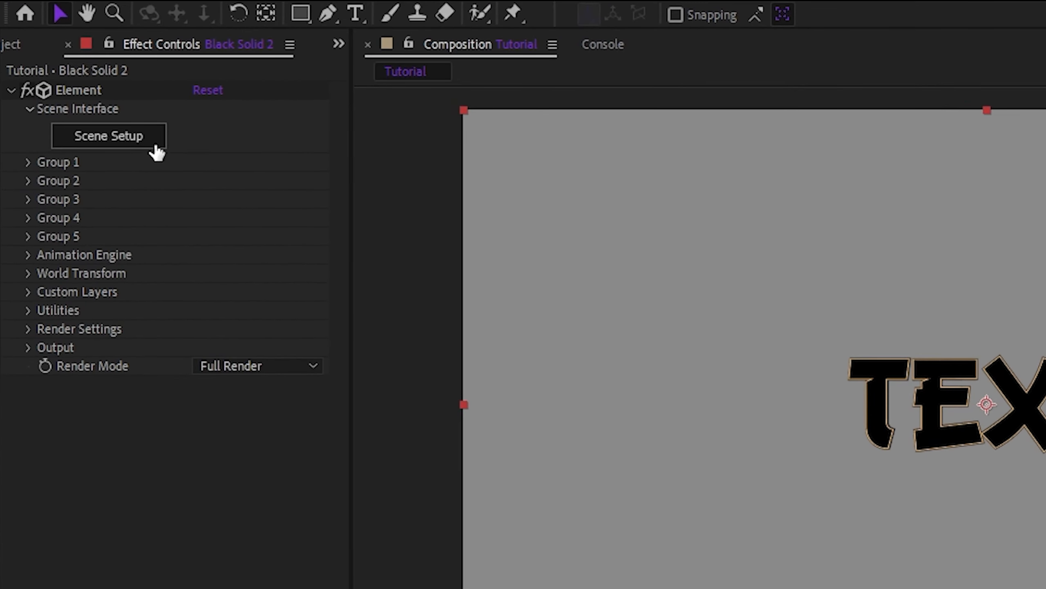
Expand Group 1's Particle Look settings and enable Multi-Object for the Element effect
click(27, 163)
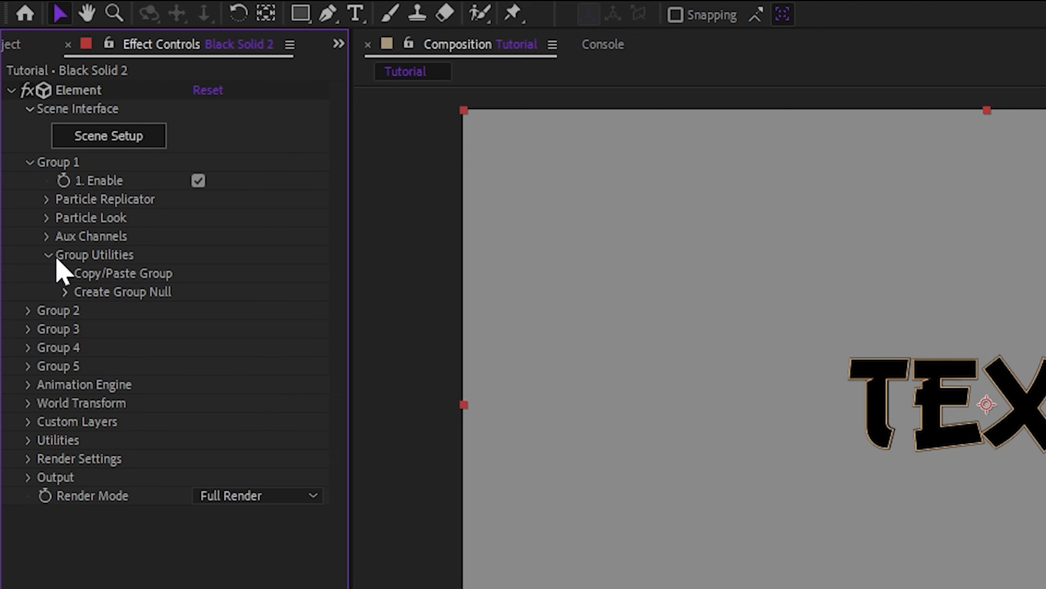
click(46, 218)
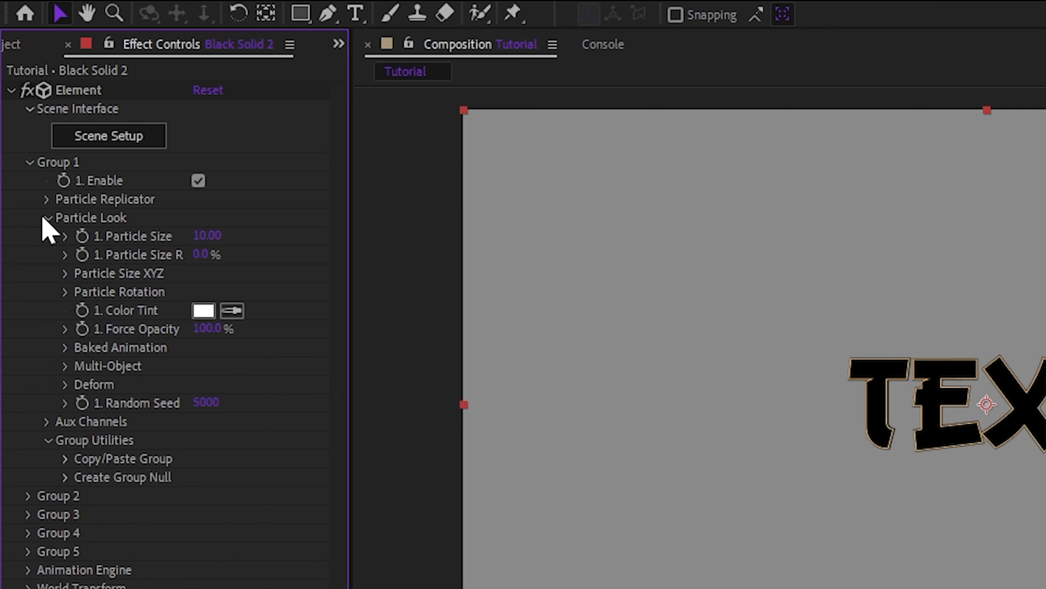
click(65, 365)
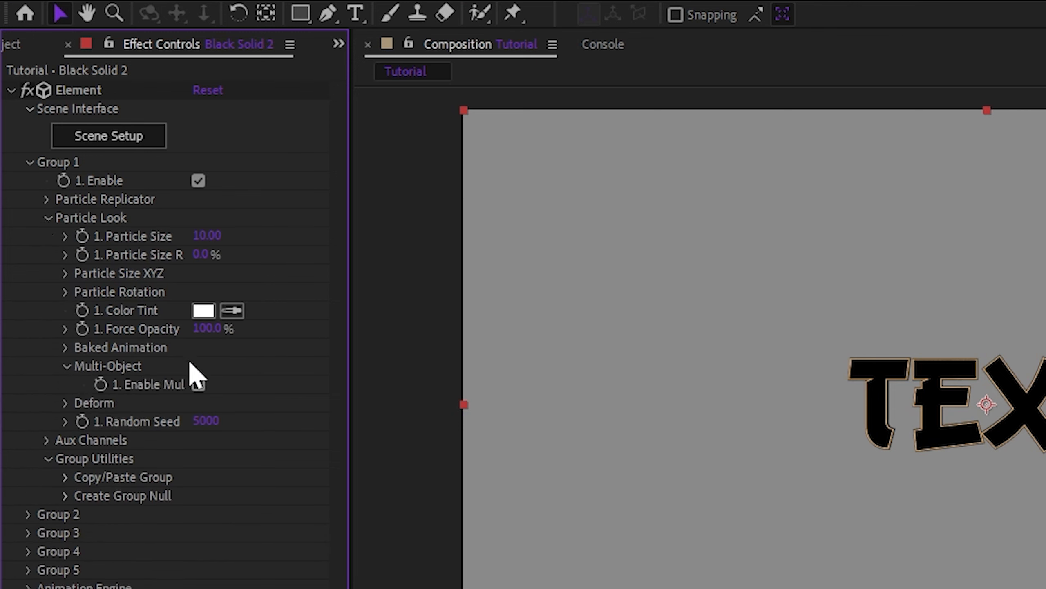
click(198, 384)
scroll(299, 577, down, 3)
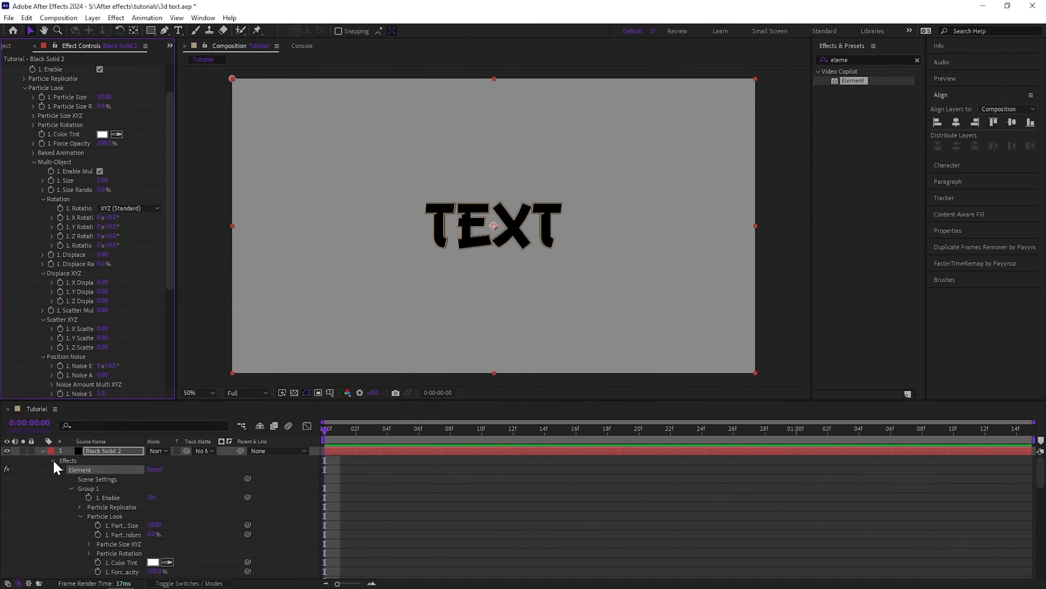
Try scrubbing the Multi-Object X rotation value, then undo the changes
click(43, 450)
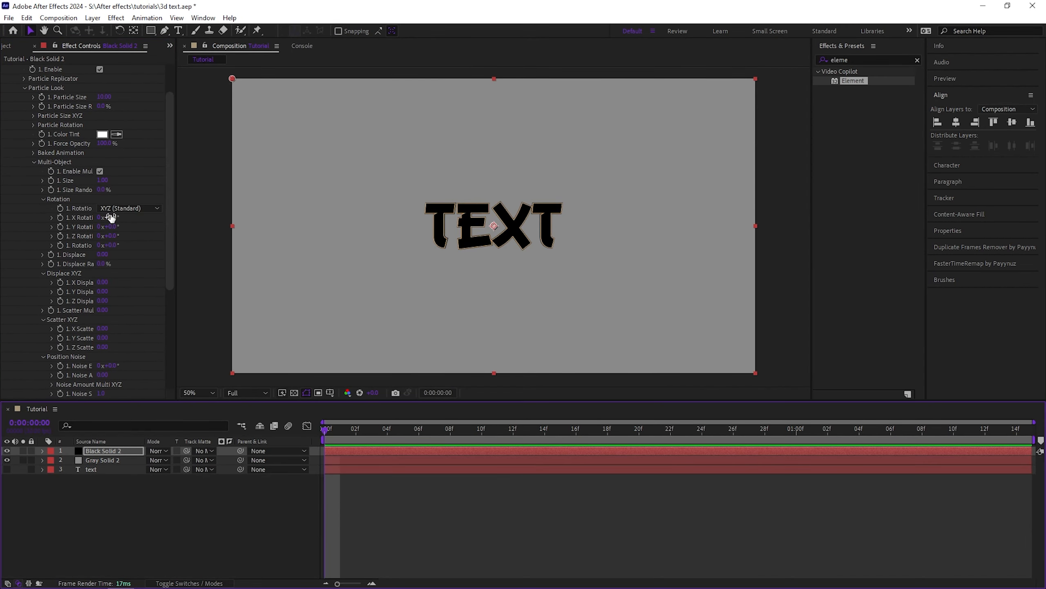
drag(110, 217, 169, 236)
key(ctrl+z)
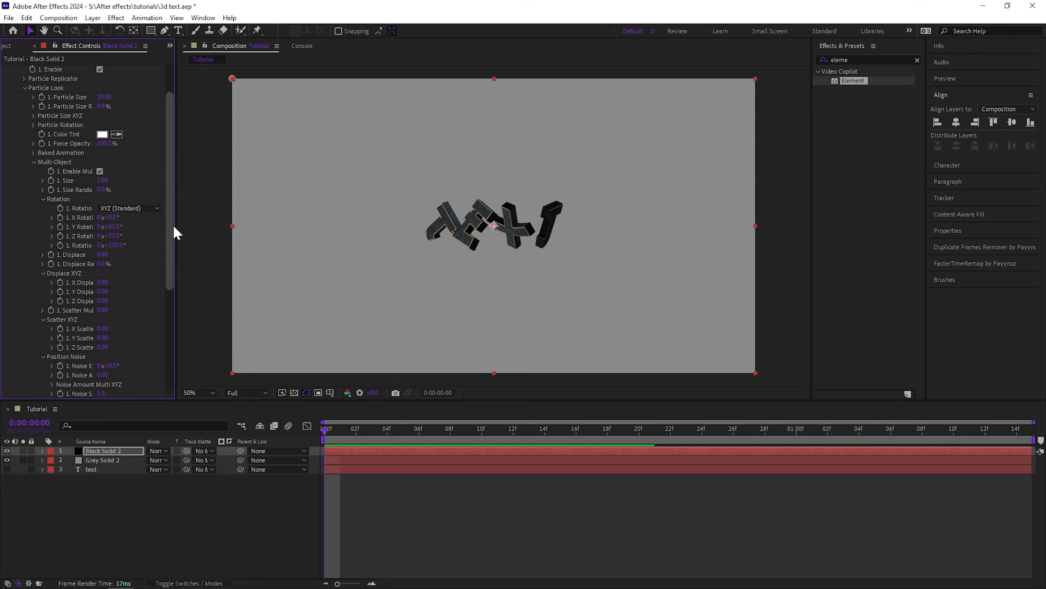
key(ctrl+z)
key(ctrl+z)
key(ctrl+z)
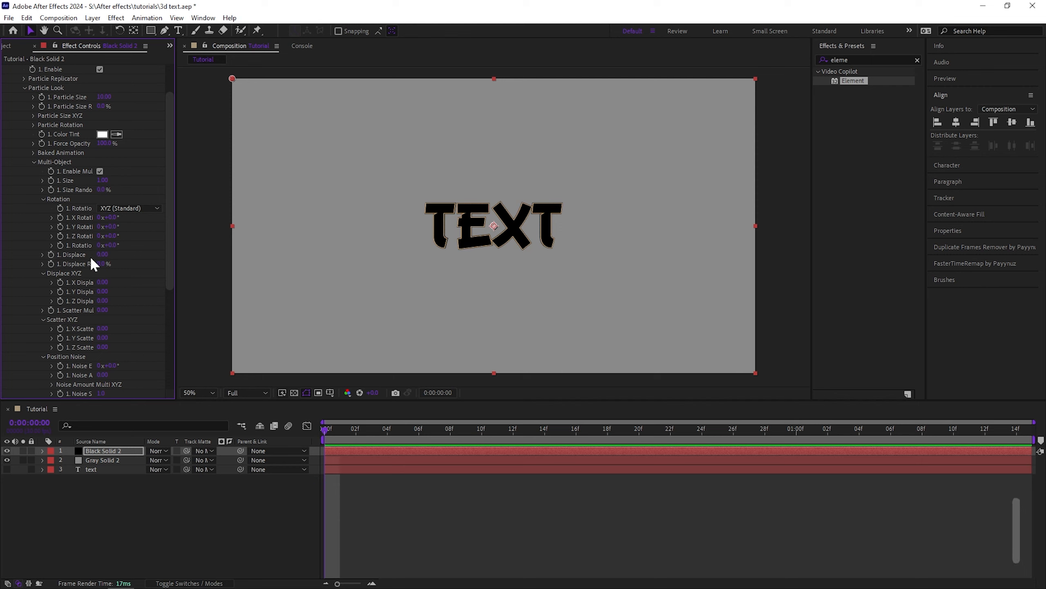
Keyframe the Multi-Object Displace at 2.00 on the first frame and near zero on the composition's last frame
drag(101, 254, 252, 256)
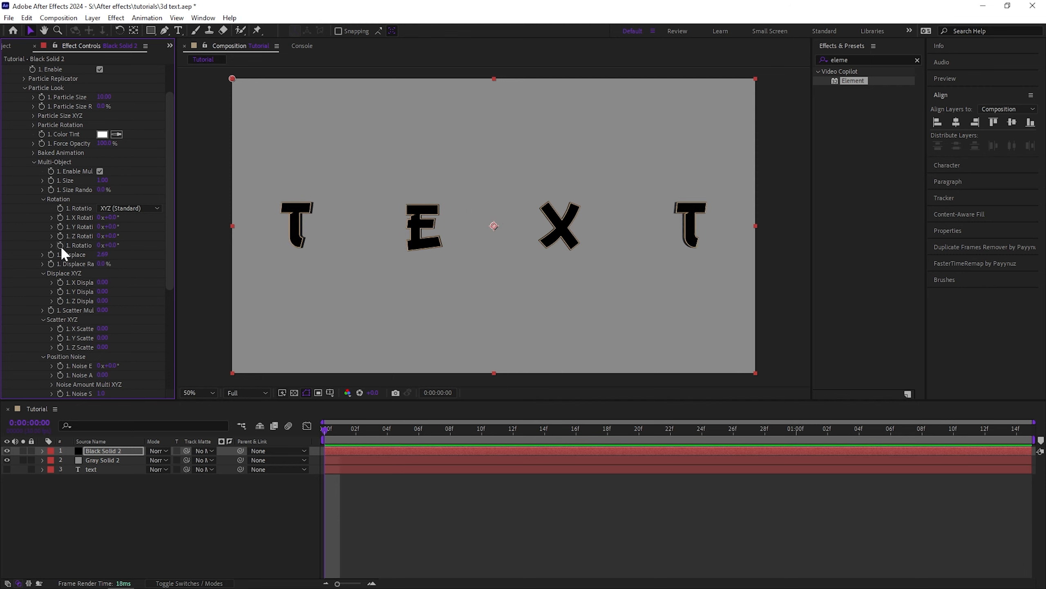
click(51, 255)
drag(335, 437, 702, 431)
key(End)
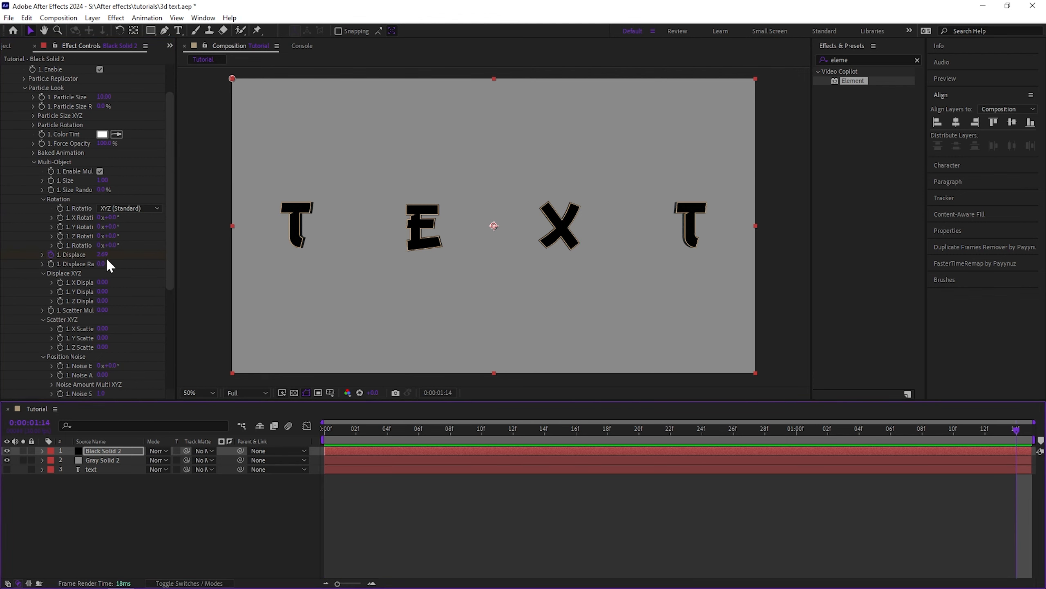
drag(102, 254, 0, 257)
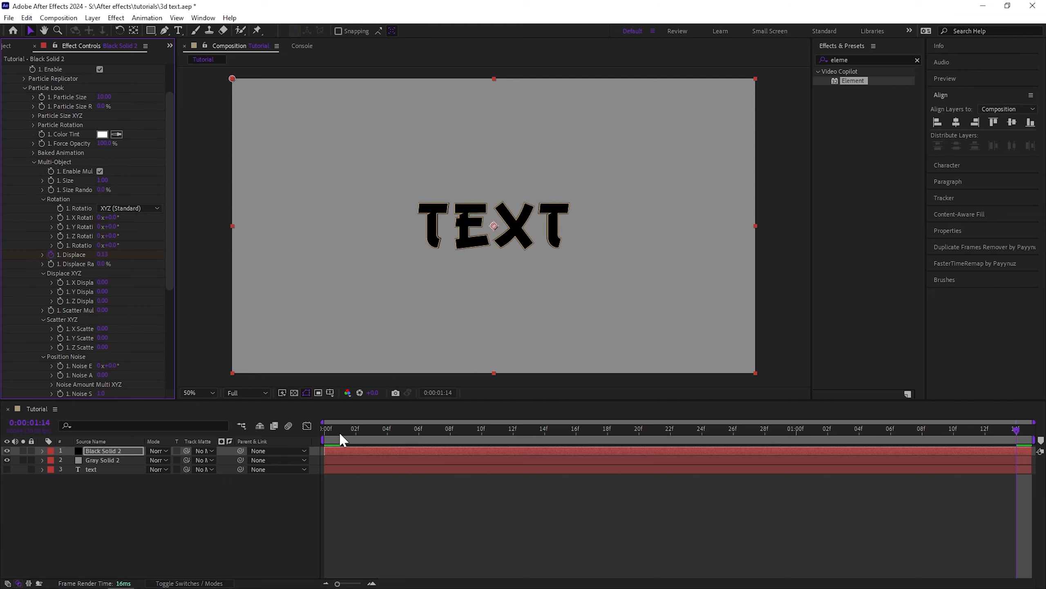
Try keyframing the rotation and adjusting Displace across the timeline, then undo those changes
key(Home)
drag(105, 245, 158, 247)
drag(411, 428, 1021, 474)
drag(108, 257, 146, 247)
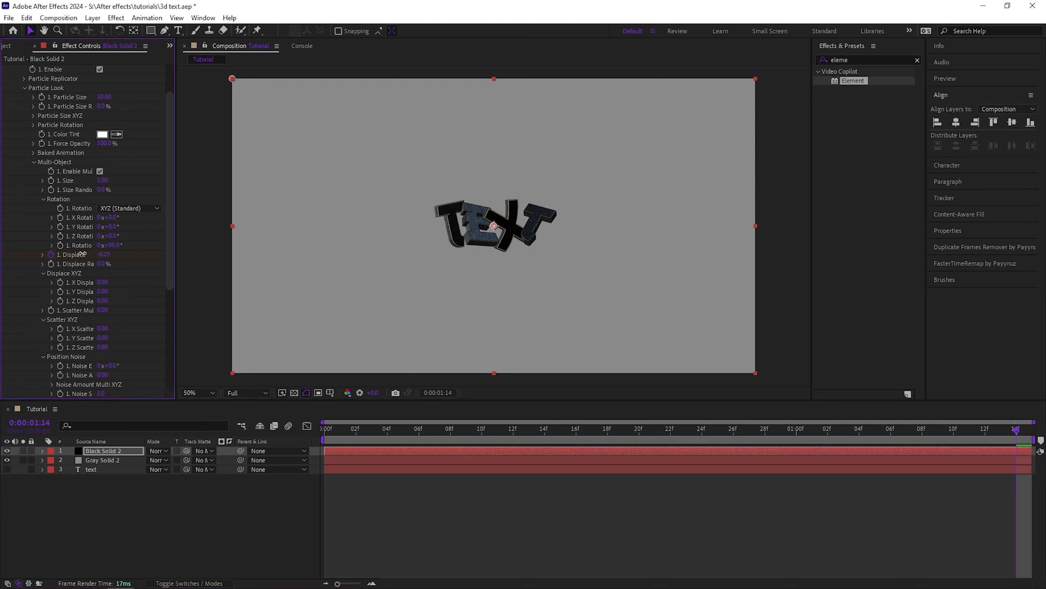
key(ctrl+z)
key(ctrl+z)
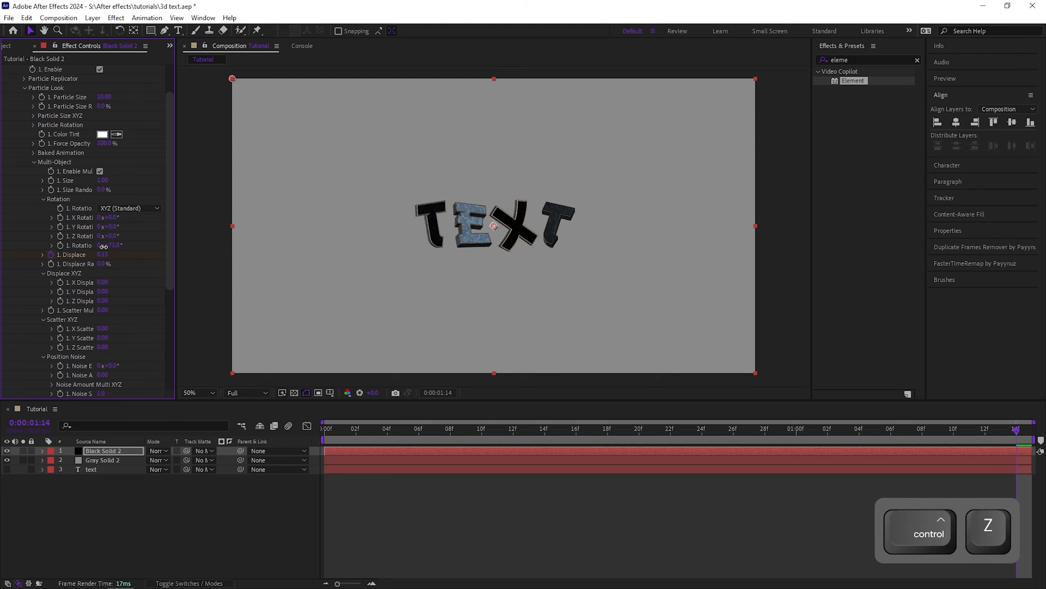
key(ctrl+z)
key(ctrl+z)
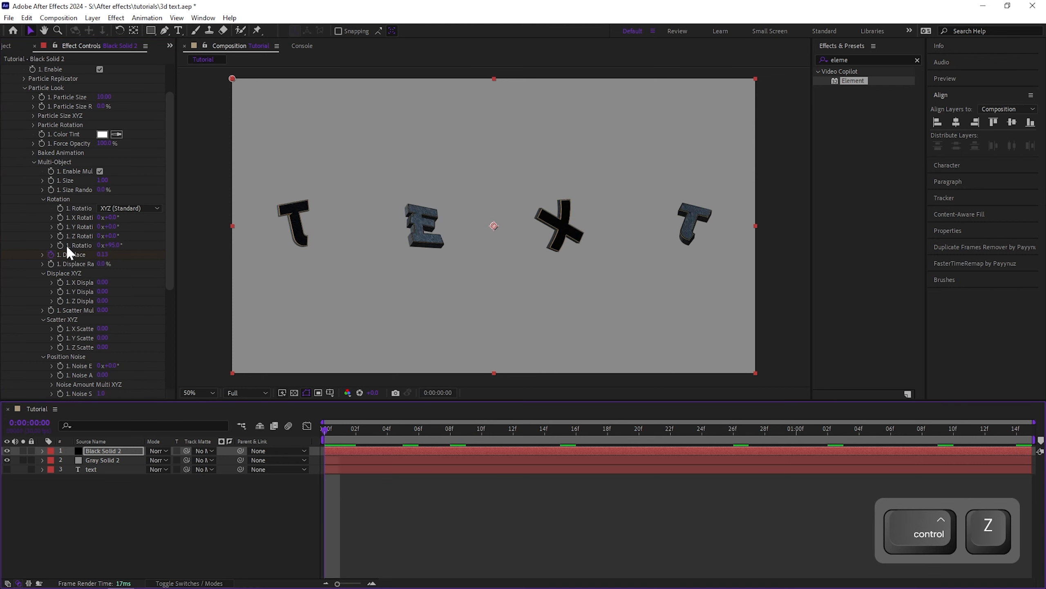
key(ctrl+z)
At the last frame, scrub the Multi-Object rotation back so the letters end upright, then preview the animation
drag(355, 428, 1024, 432)
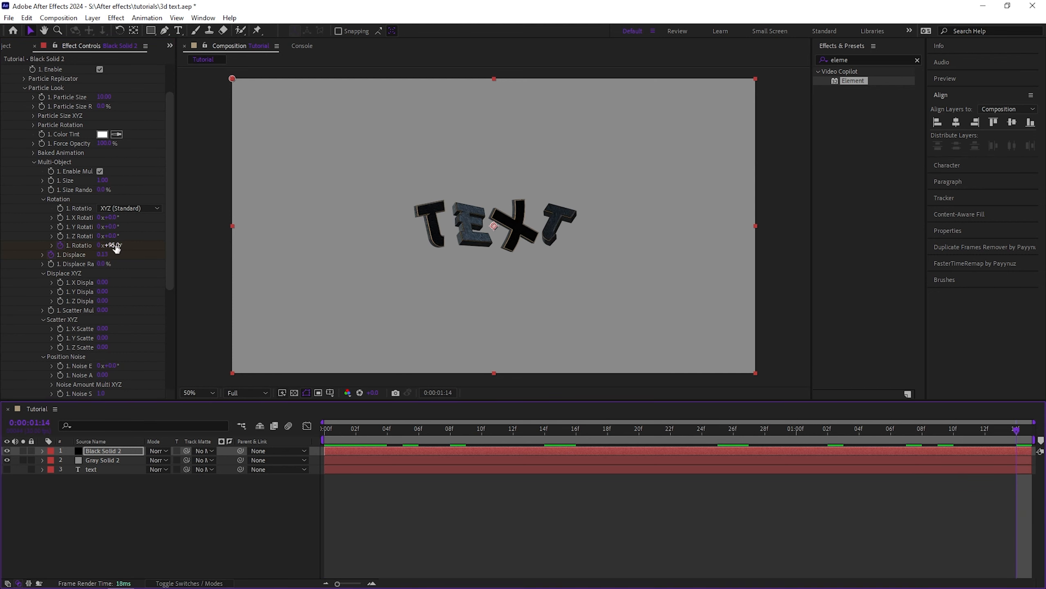
drag(108, 245, 25, 254)
drag(356, 423, 271, 435)
key(space)
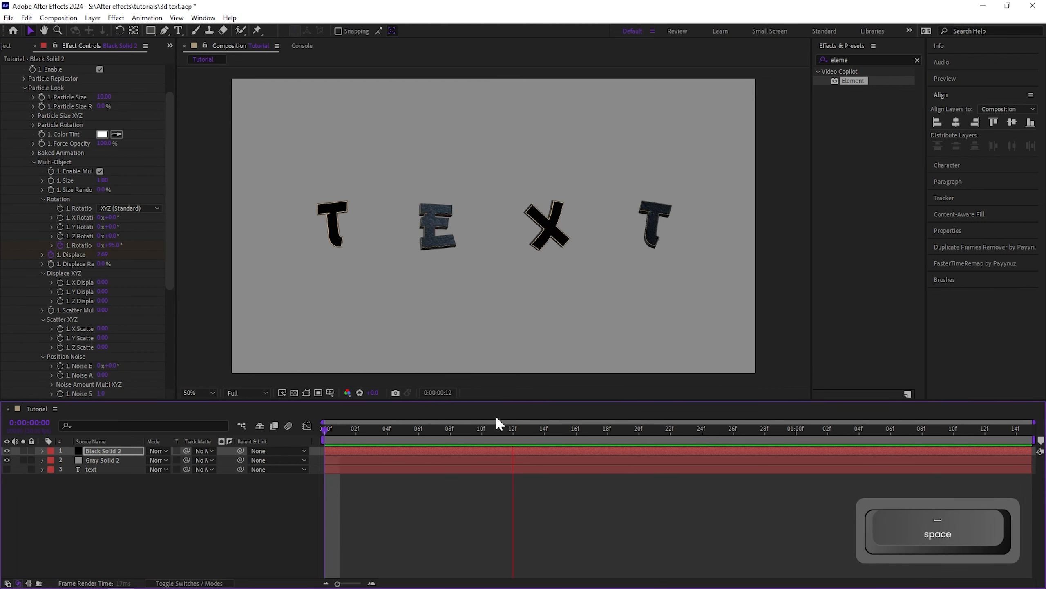
key(space)
Reveal the animated properties and apply Easy Ease to all rotation and Displace keyframes
key(u)
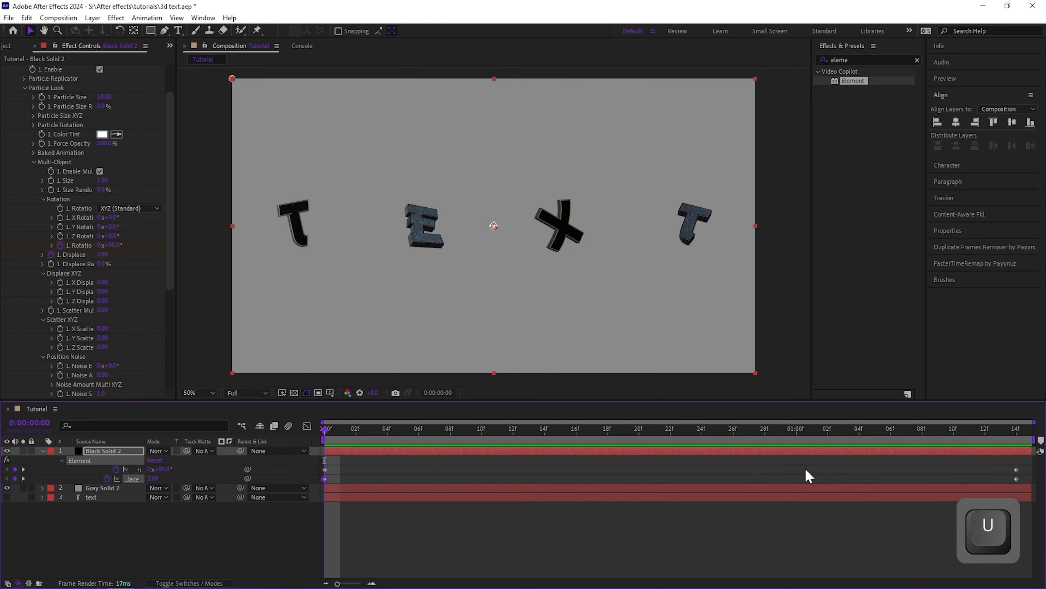
drag(1006, 465, 1025, 481)
click(971, 470)
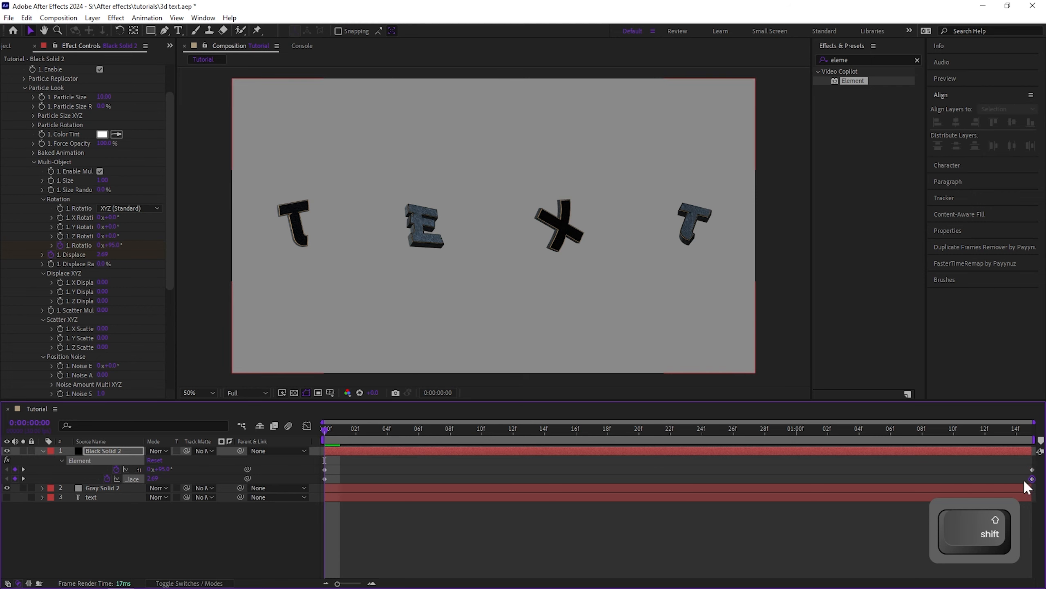
shift+click(325, 478)
key(F9)
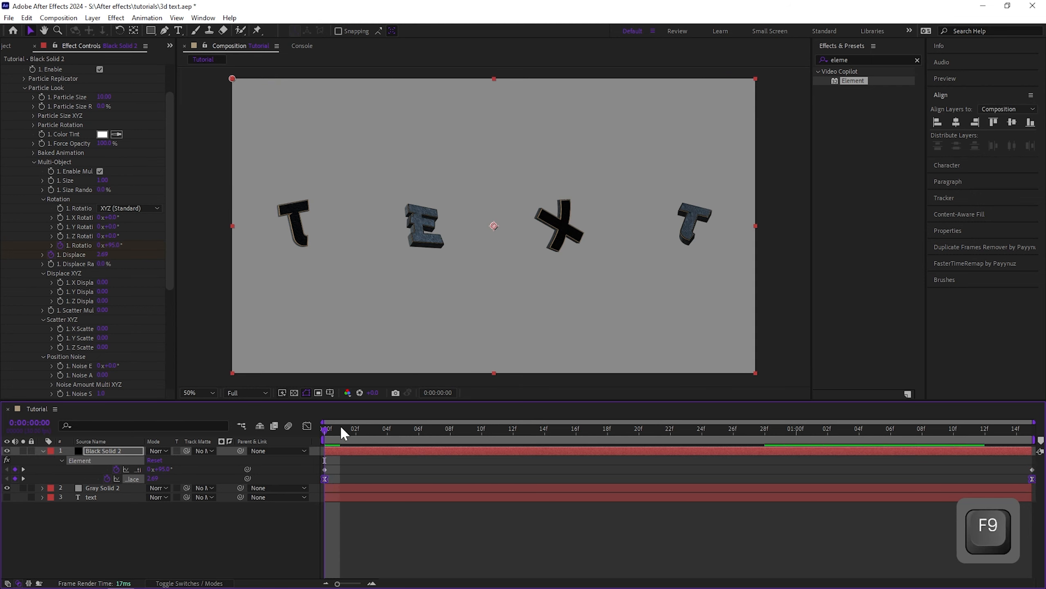
In the Graph Editor, reshape the keyframe curve for a fast start and long ease-out, then close it
click(307, 425)
drag(335, 448, 321, 470)
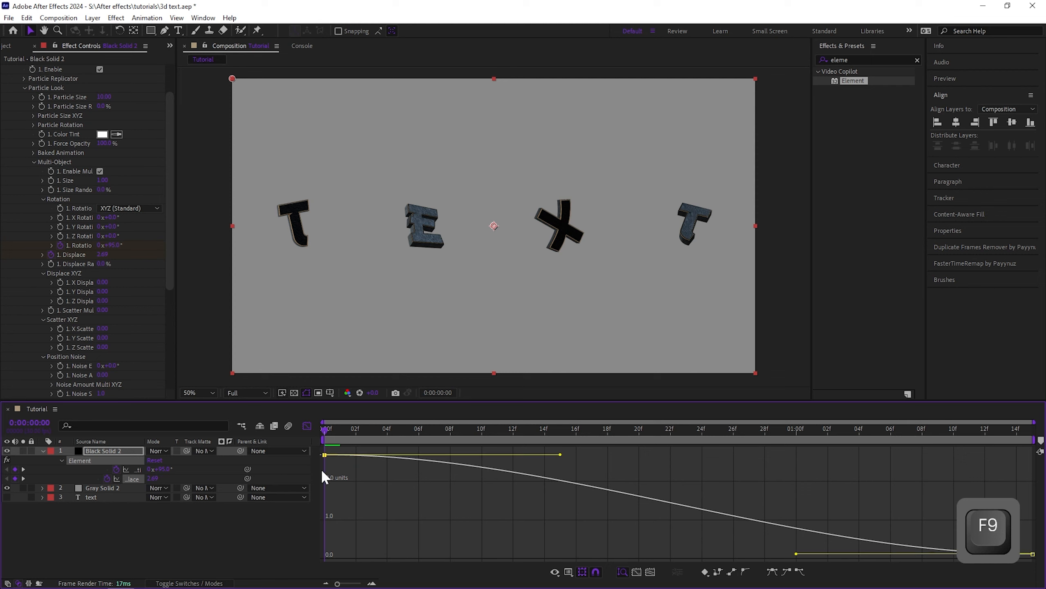
drag(561, 455, 330, 512)
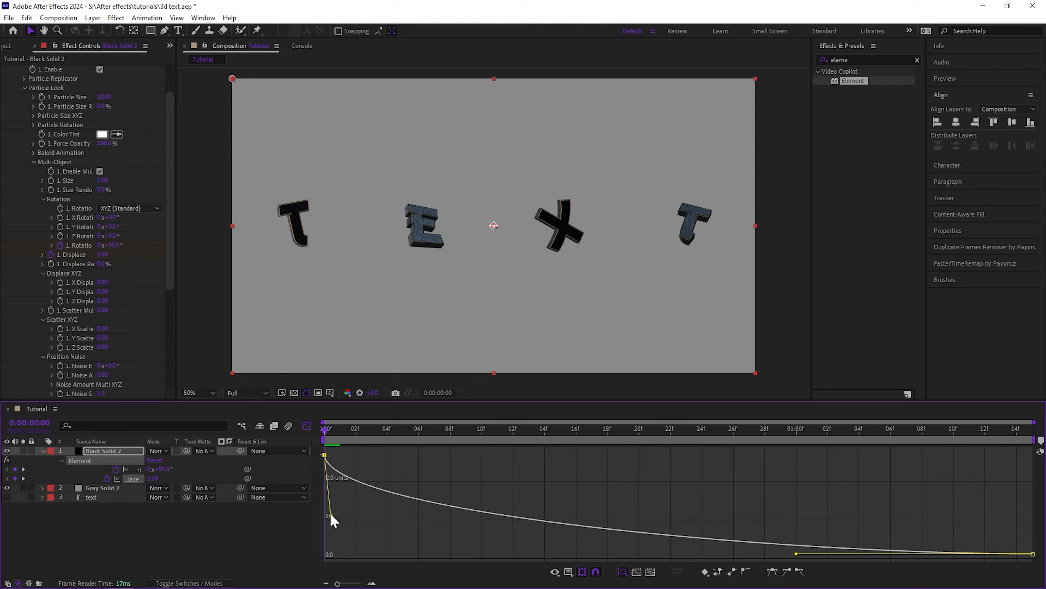
drag(796, 553, 360, 542)
click(307, 426)
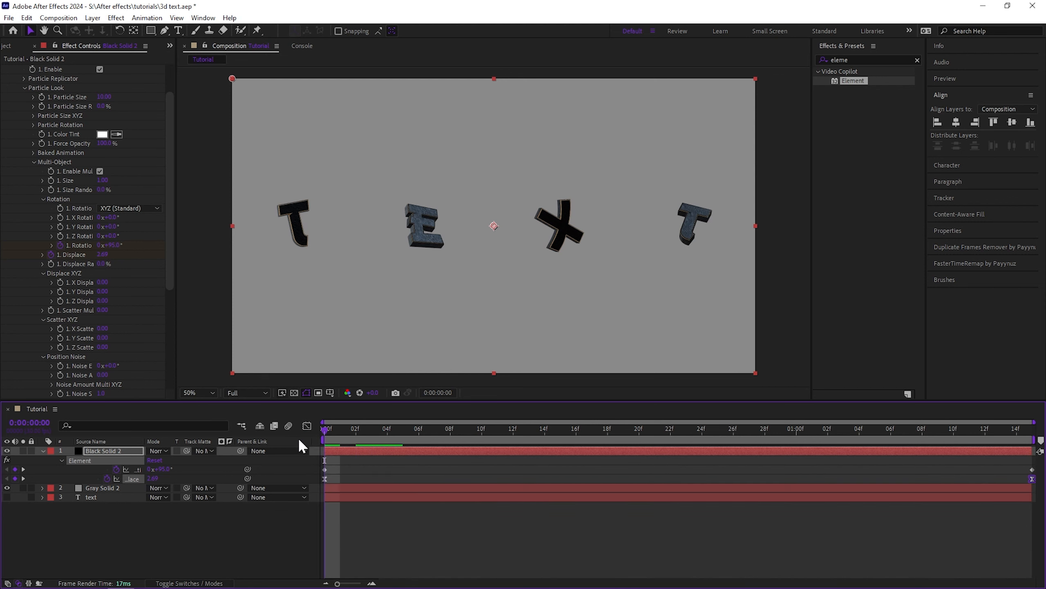
Preview the animation and apply Easy Ease to the first rotation keyframe
key(space)
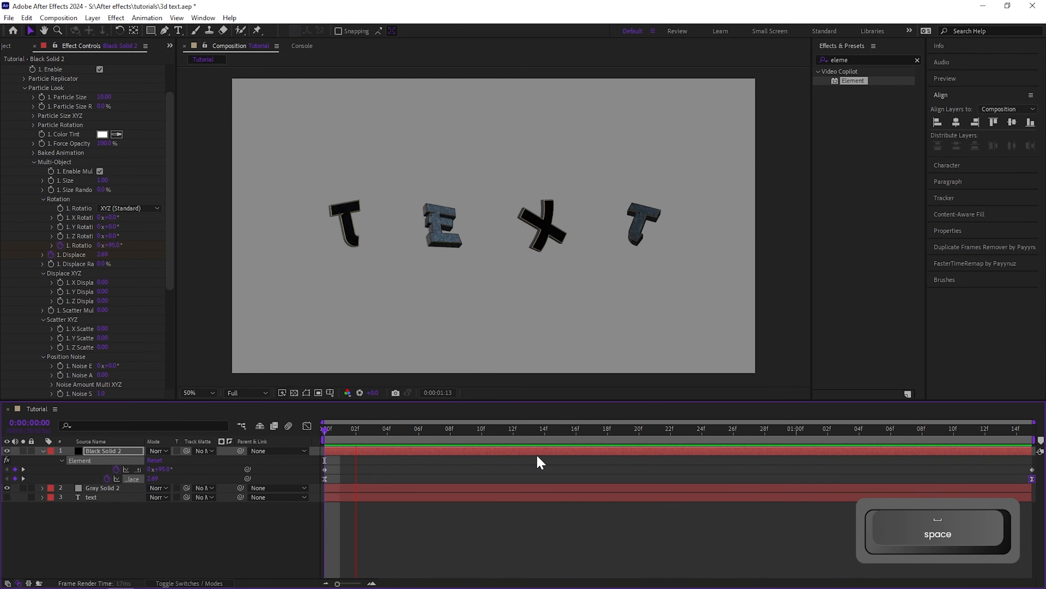
click(324, 469)
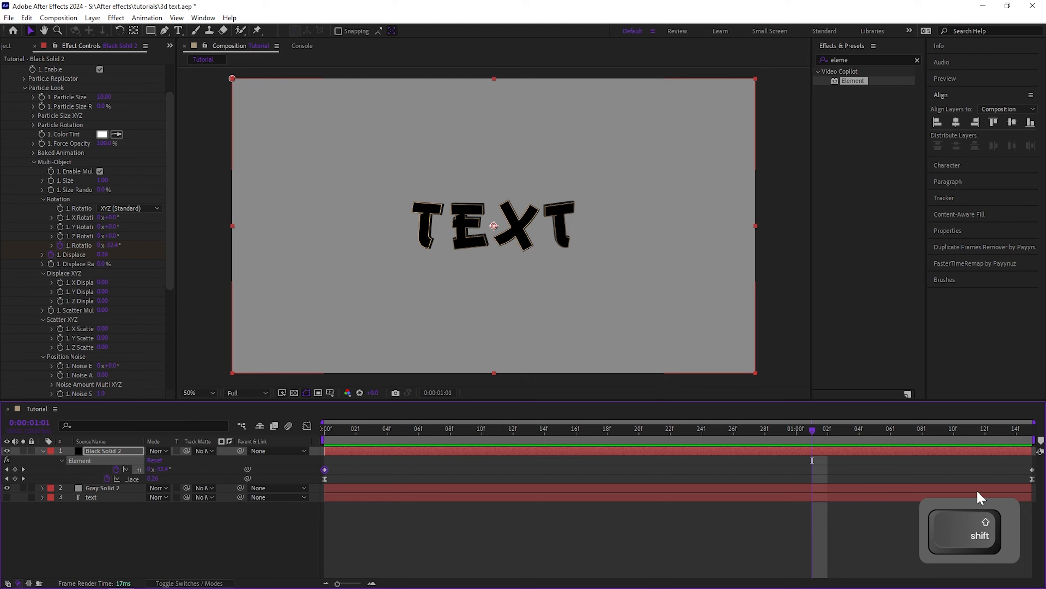
key(F9)
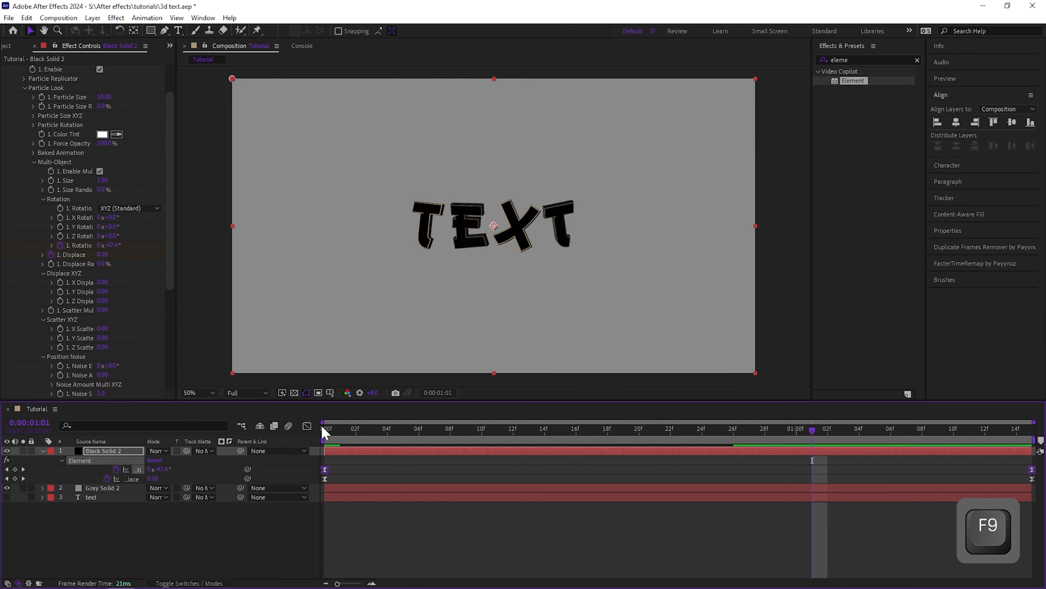
In the Graph Editor, pull the rotation curve's handles for a steep start and a long ease-out
click(307, 426)
drag(322, 461, 319, 463)
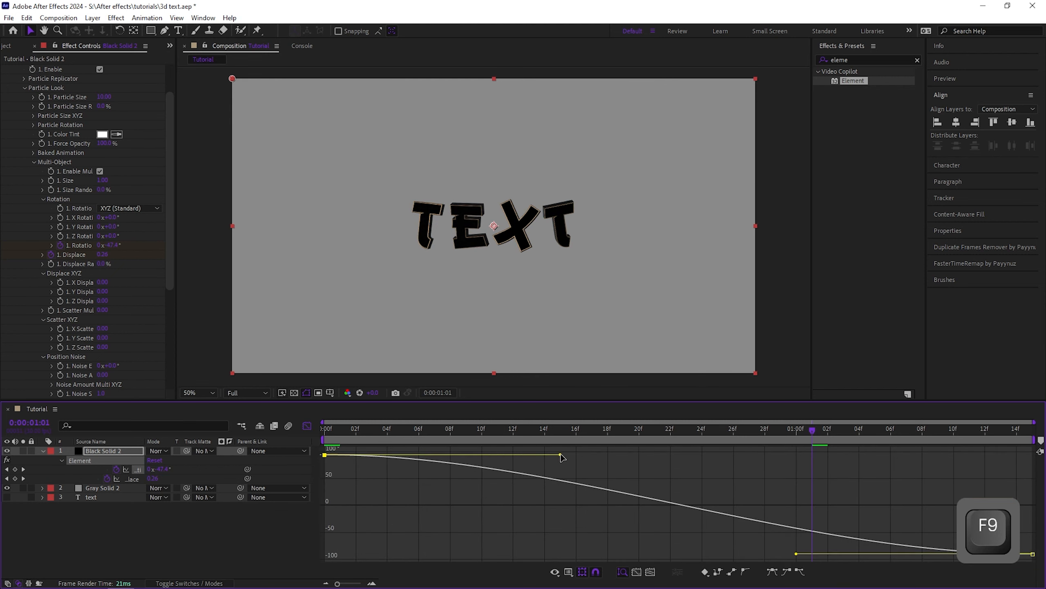
drag(561, 455, 332, 518)
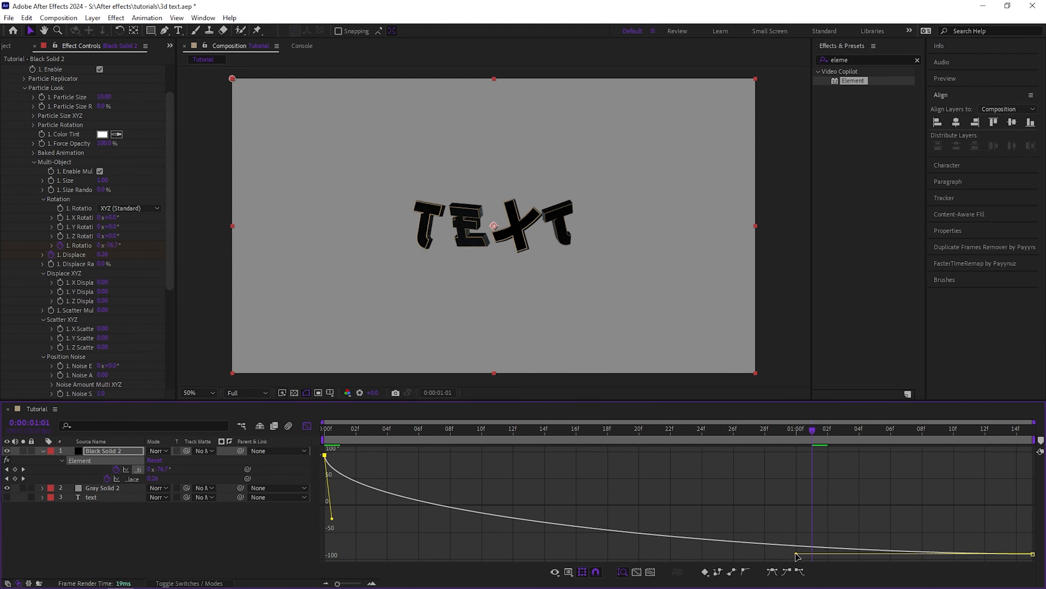
drag(796, 554, 350, 537)
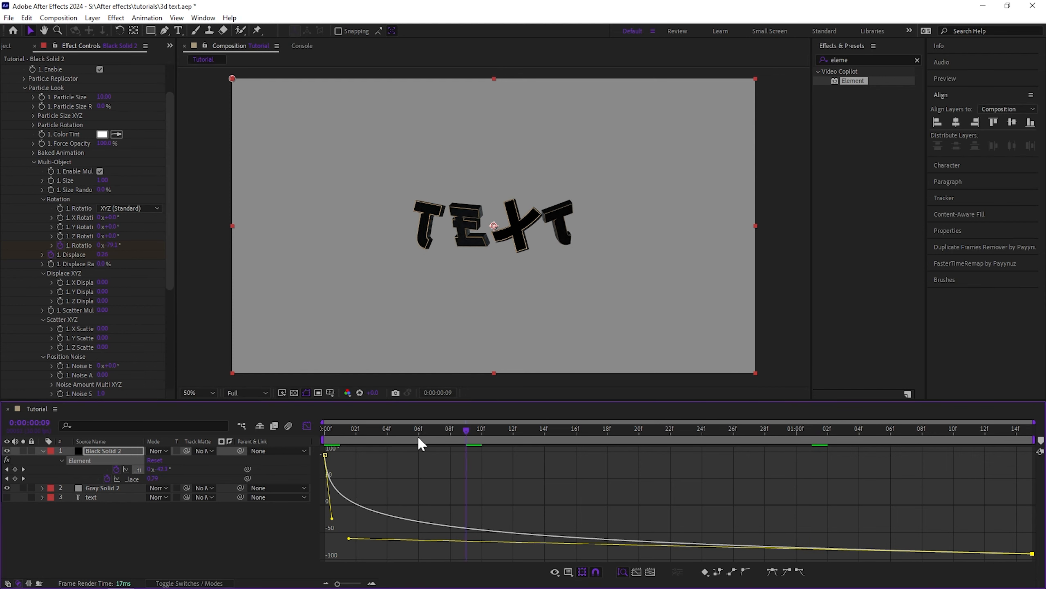
Preview the animation, refine the curve handles further, then close the Graph Editor
key(space)
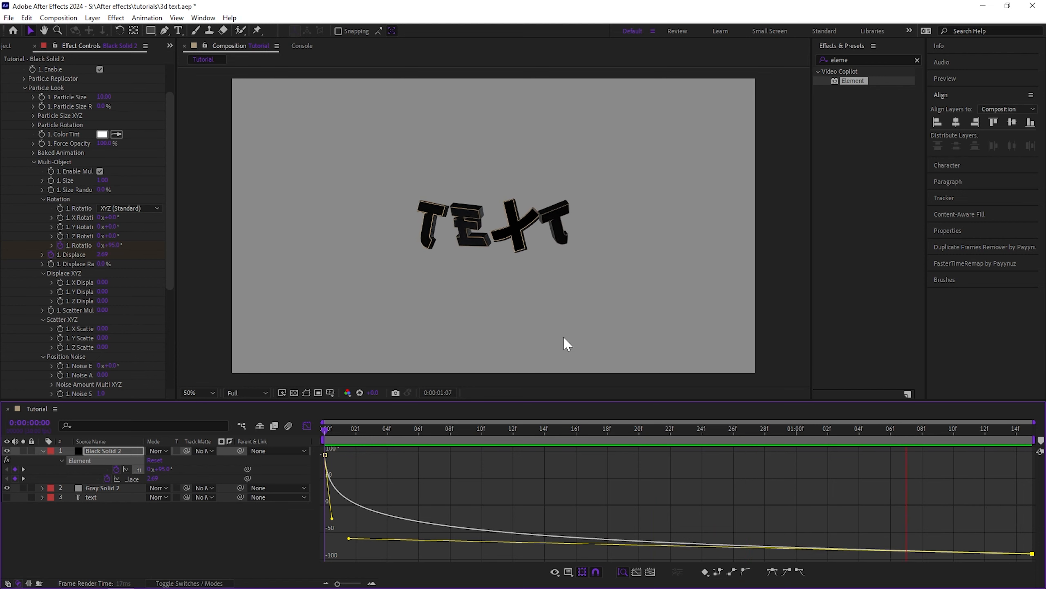
key(space)
drag(350, 538, 379, 542)
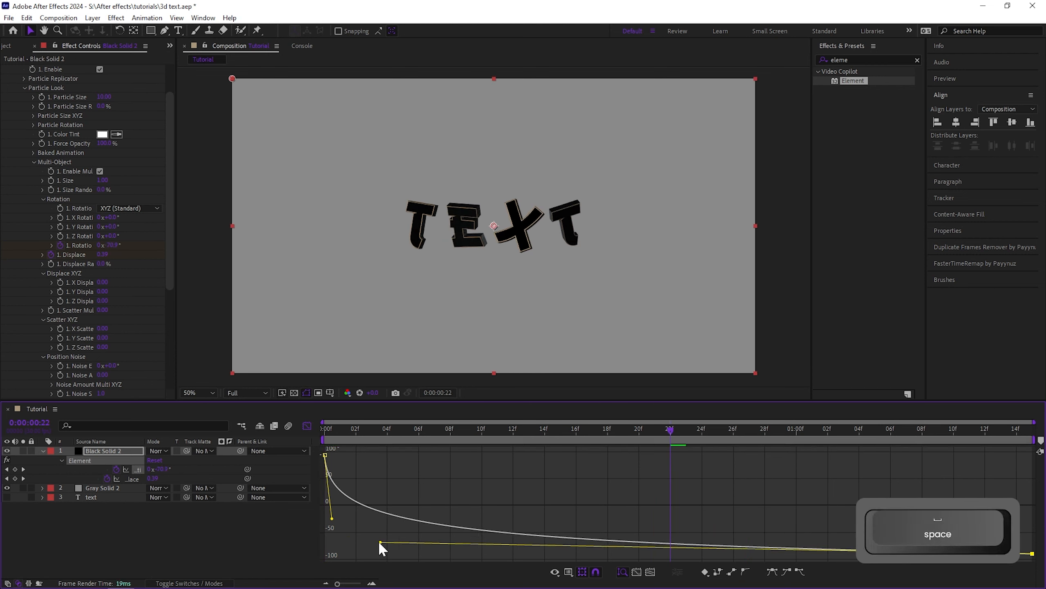
drag(331, 519, 346, 538)
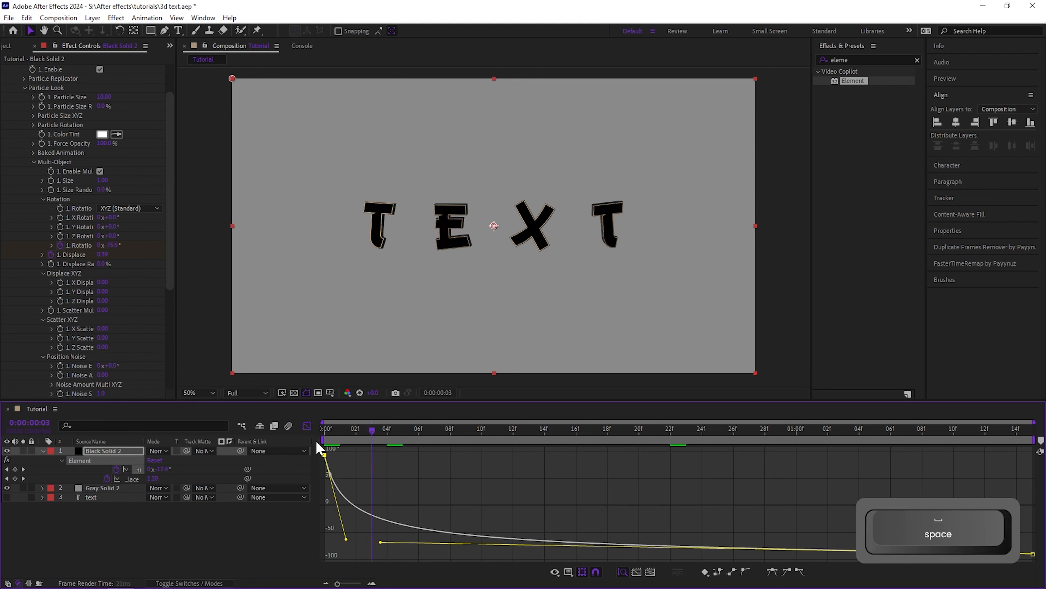
key(space)
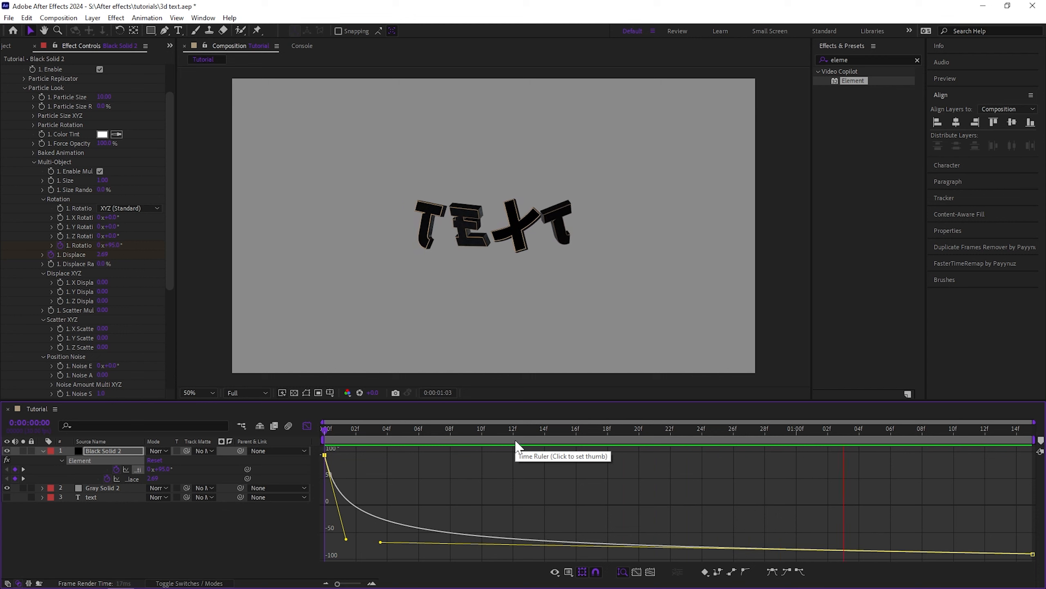
key(shift+F3)
key(space)
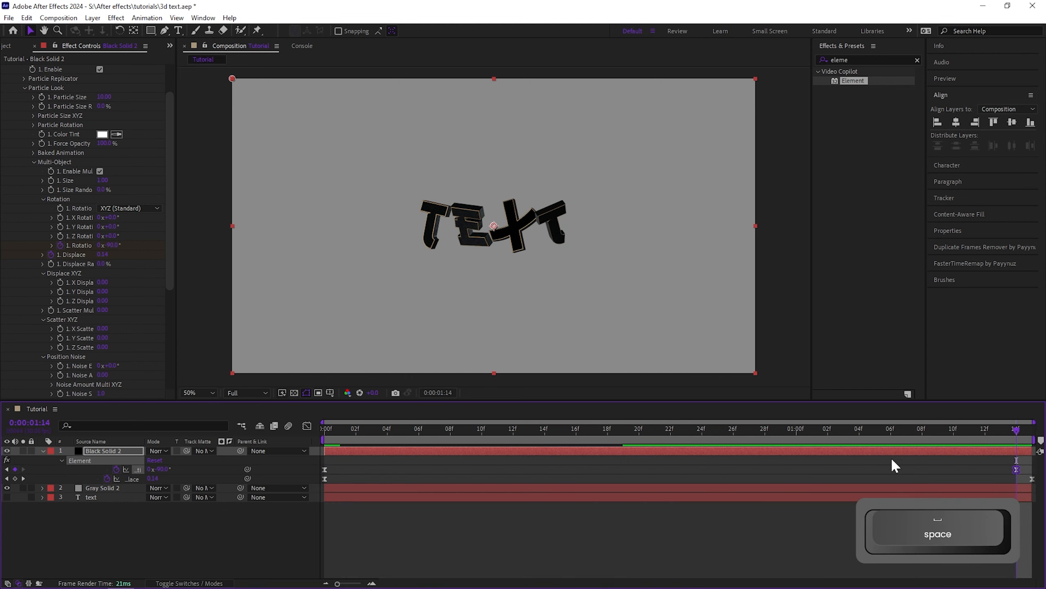
At the last frame, adjust the Multi-Object rotation value and move the end keyframe to the timeline's end
drag(110, 245, 135, 246)
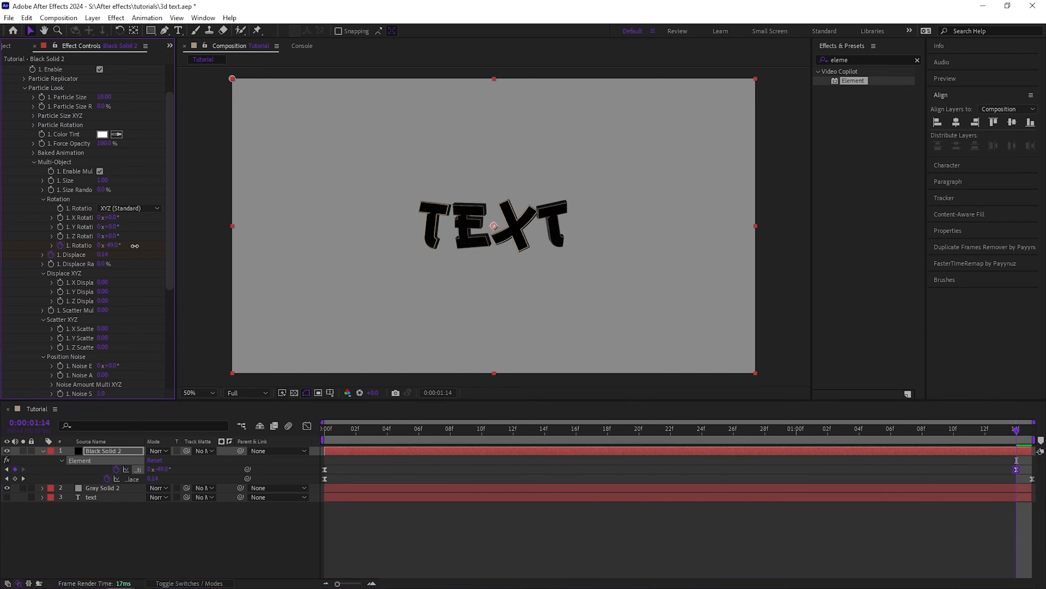
drag(1016, 469, 1032, 469)
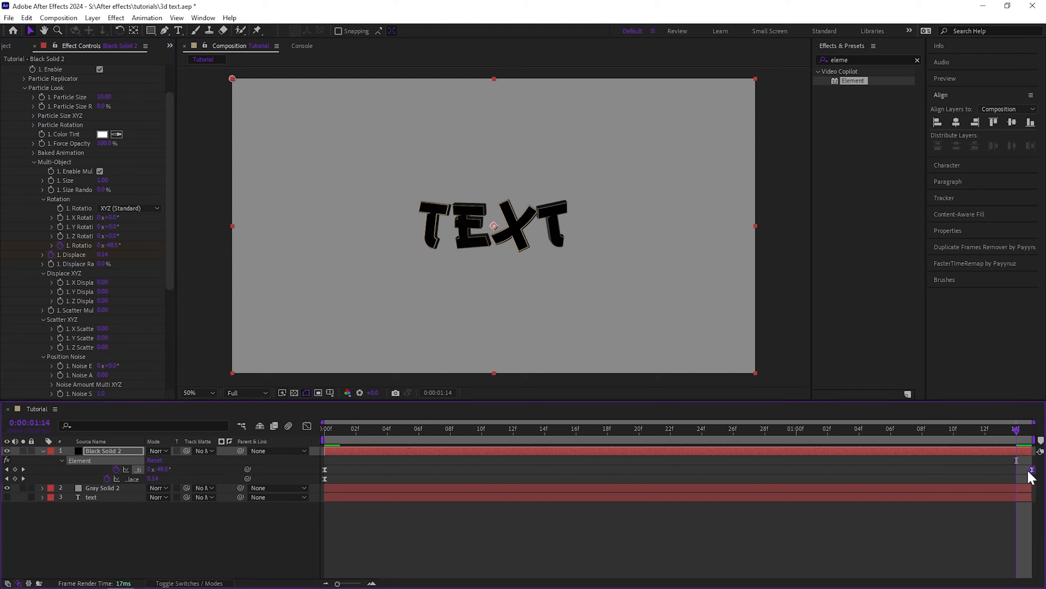
Reopen the Graph Editor, adjust the first keyframe's handle, and close it again
click(307, 426)
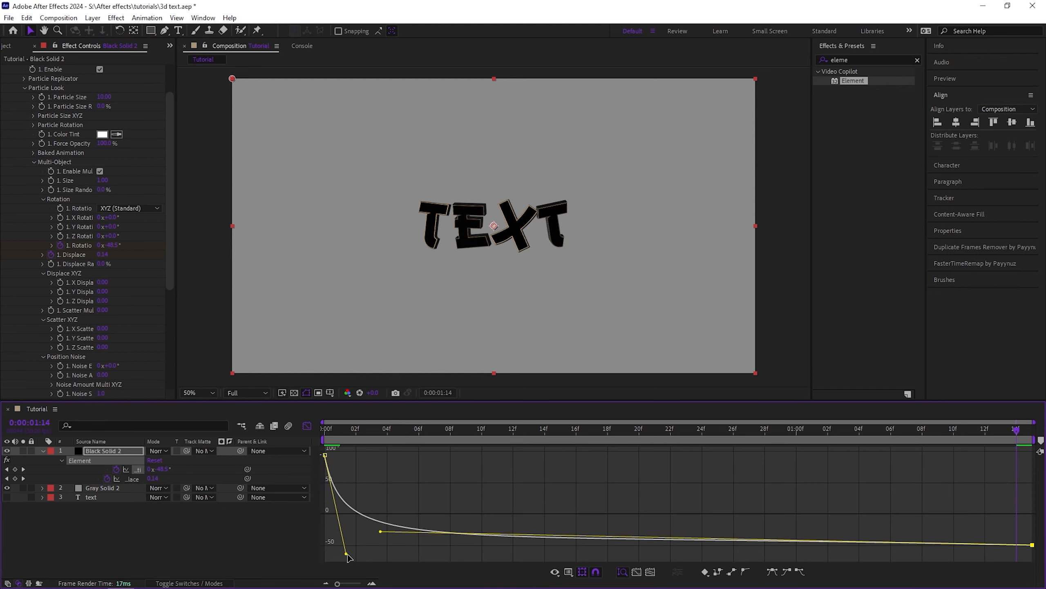
drag(347, 554, 339, 518)
click(308, 426)
Return to the start, preview the animation, and hide the keyframed properties
drag(378, 431, 323, 430)
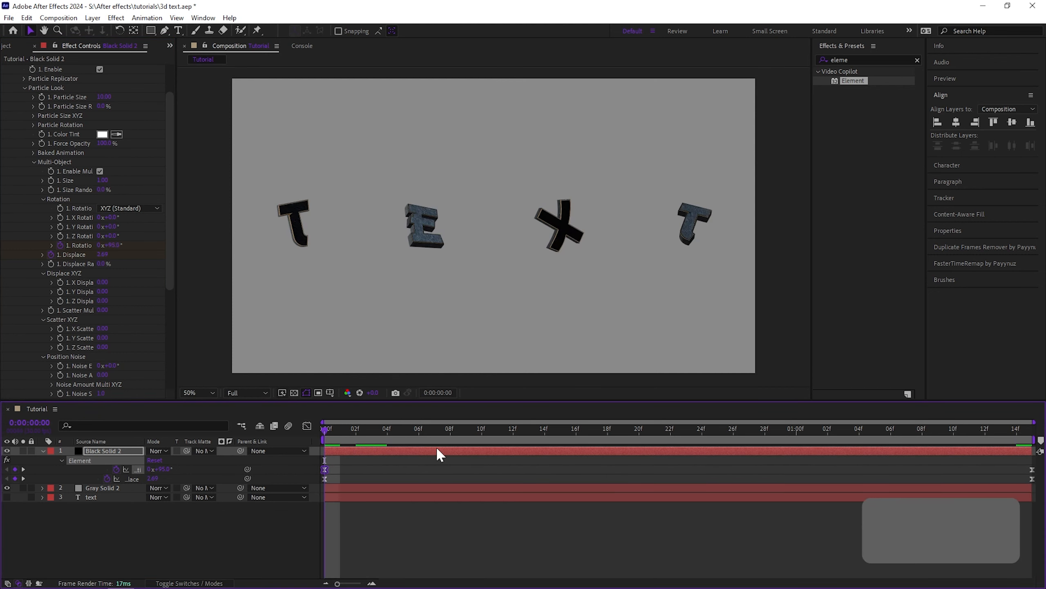
key(space)
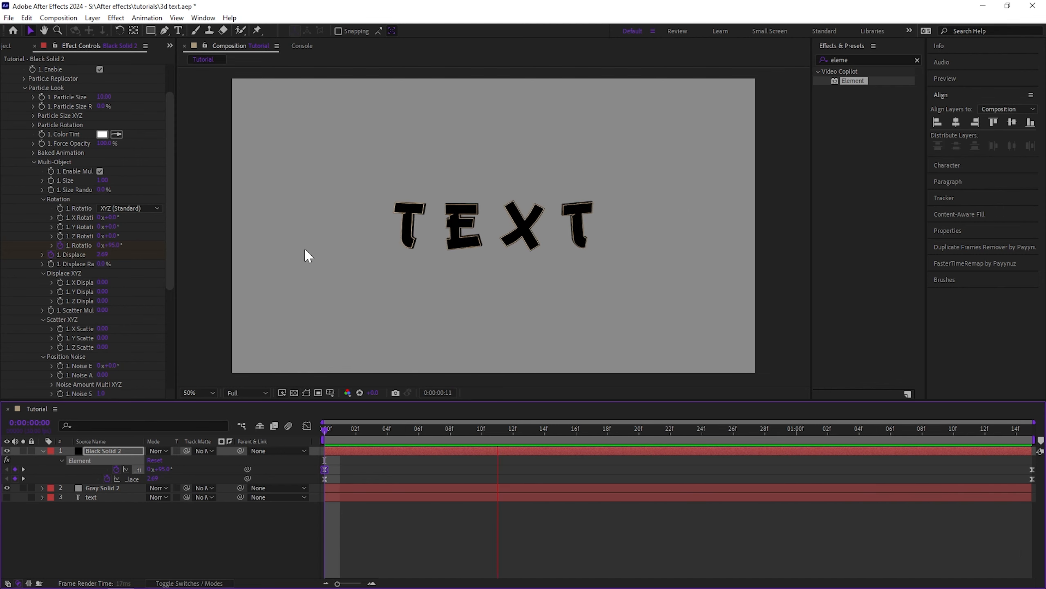
key(u)
drag(467, 430, 545, 433)
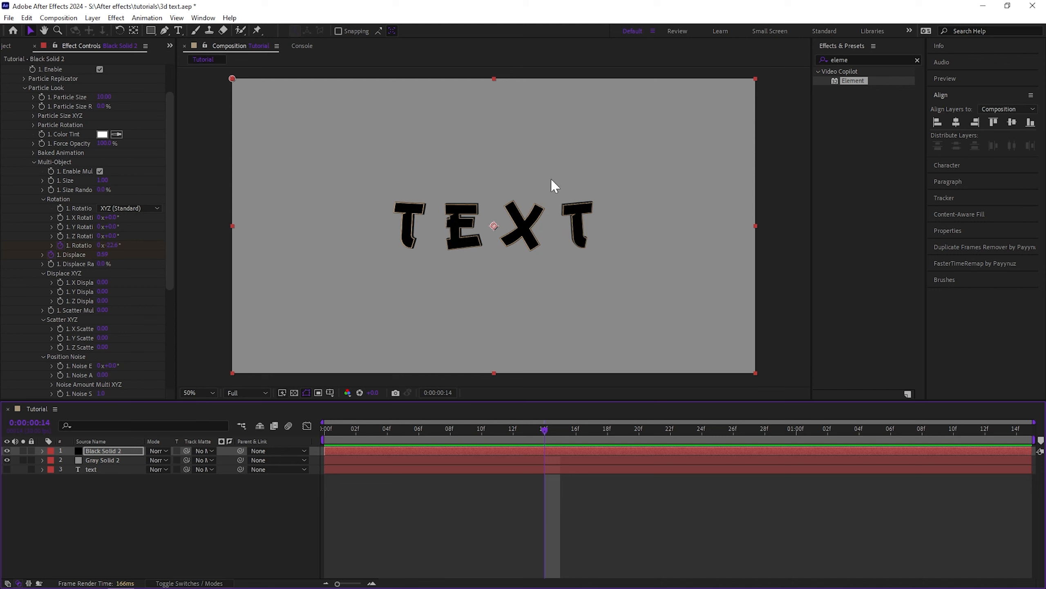
Open Element's Scene Setup, adjust the Gold_Basic material on the extruded text, and apply the changes
scroll(54, 138, up, 3)
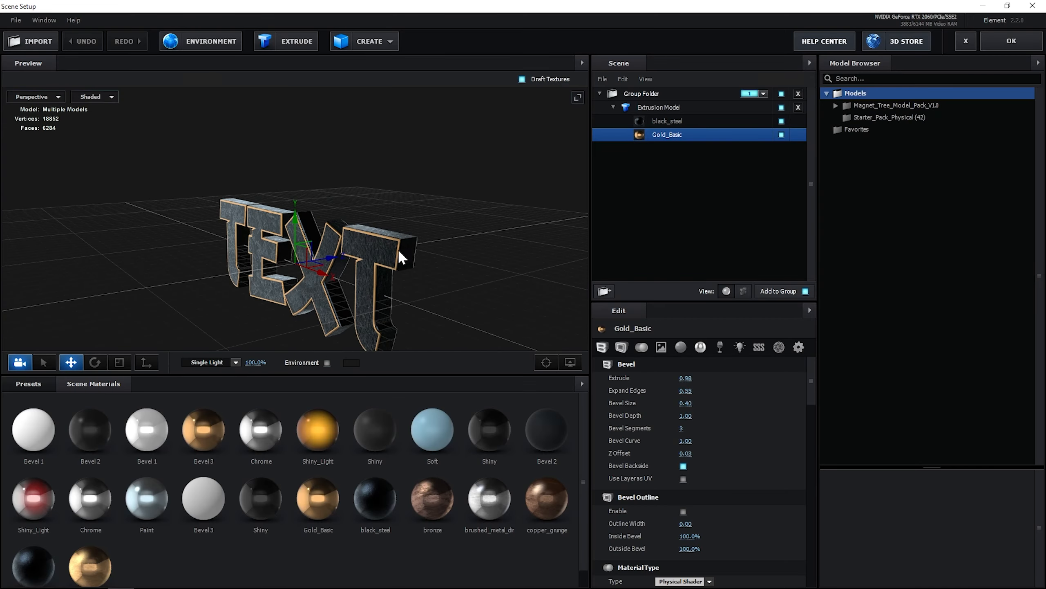
scroll(397, 248, down, 5)
drag(368, 242, 184, 256)
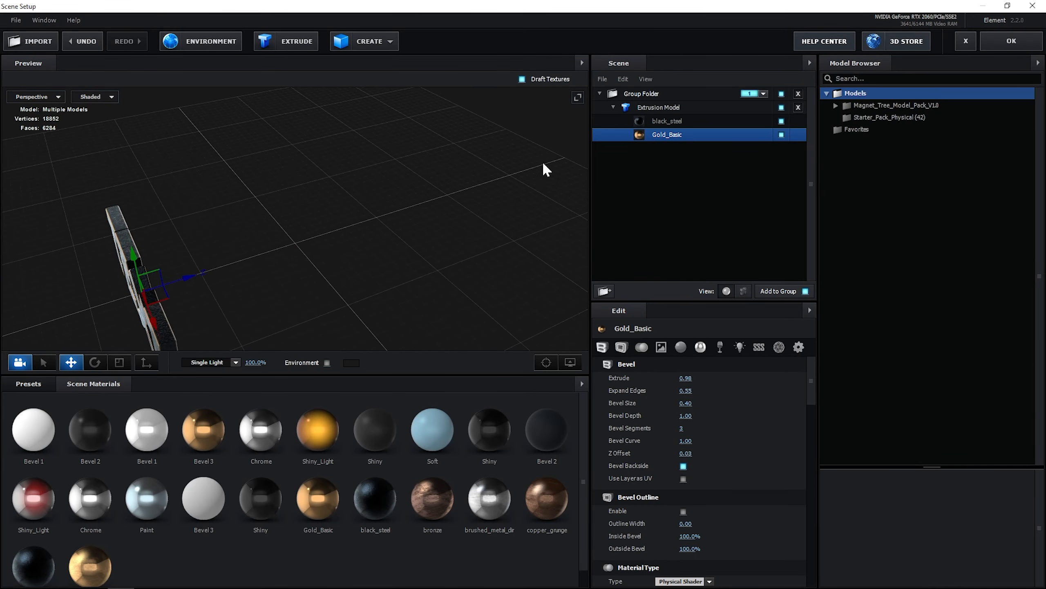
click(1009, 43)
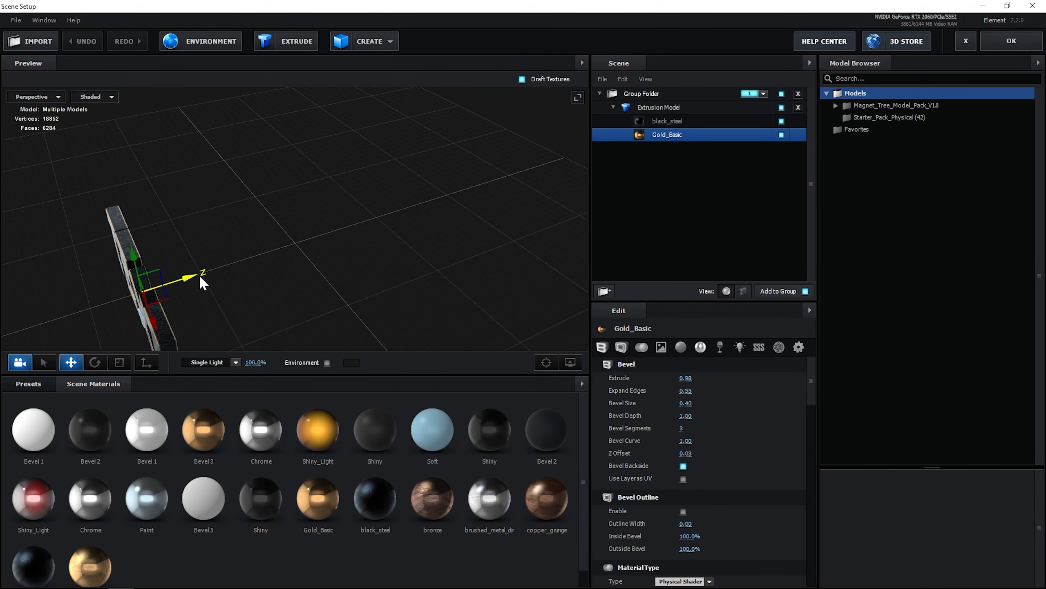
drag(199, 276, 533, 211)
click(1013, 42)
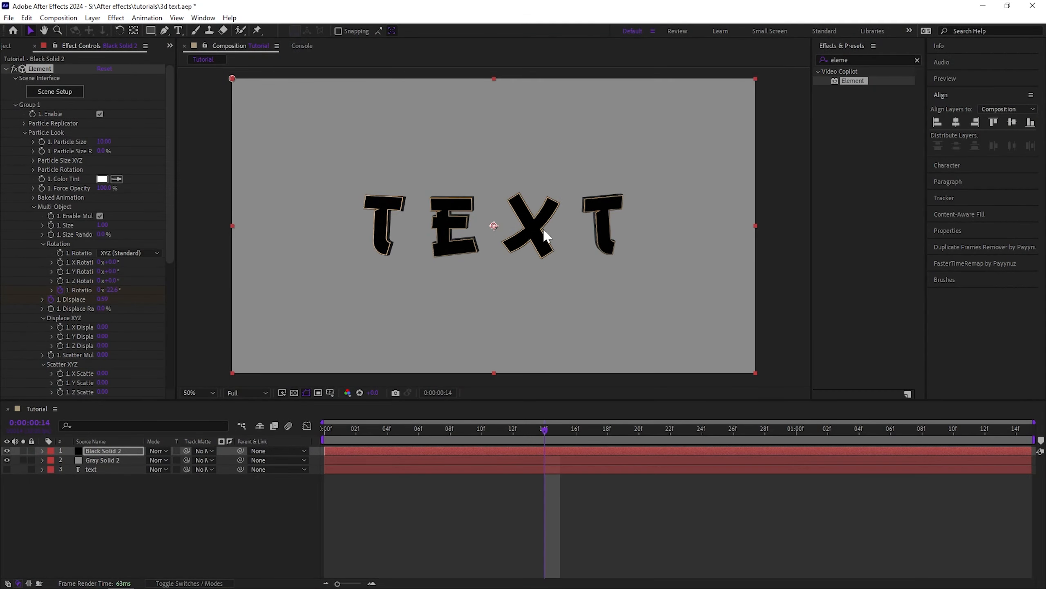
Try enabling 3D on the Black Solid 2 layer, then undo it
drag(538, 430, 495, 426)
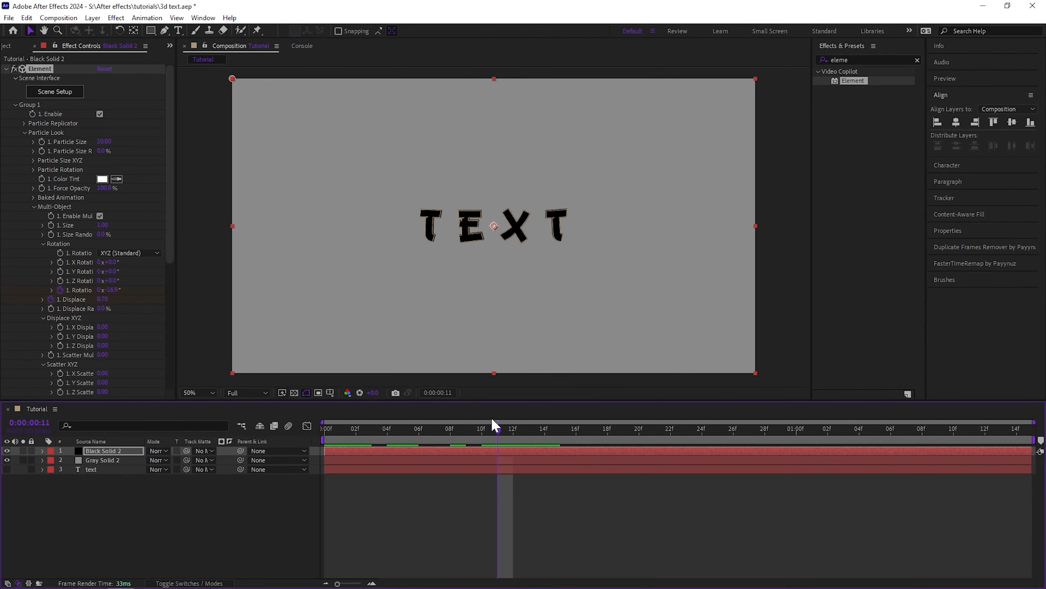
key(p)
drag(170, 460, 186, 474)
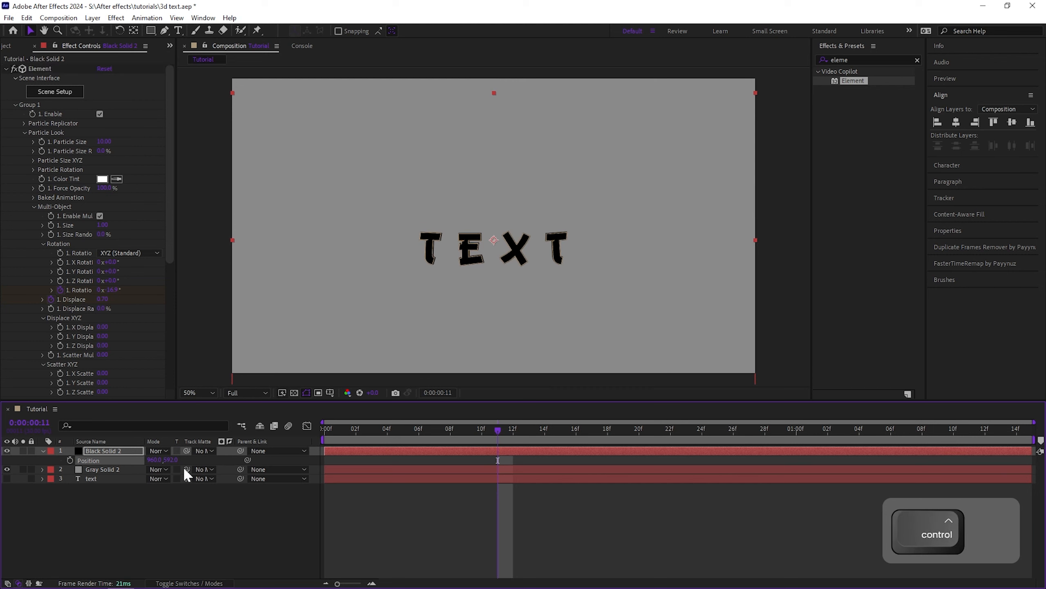
key(ctrl+z)
click(201, 582)
click(208, 451)
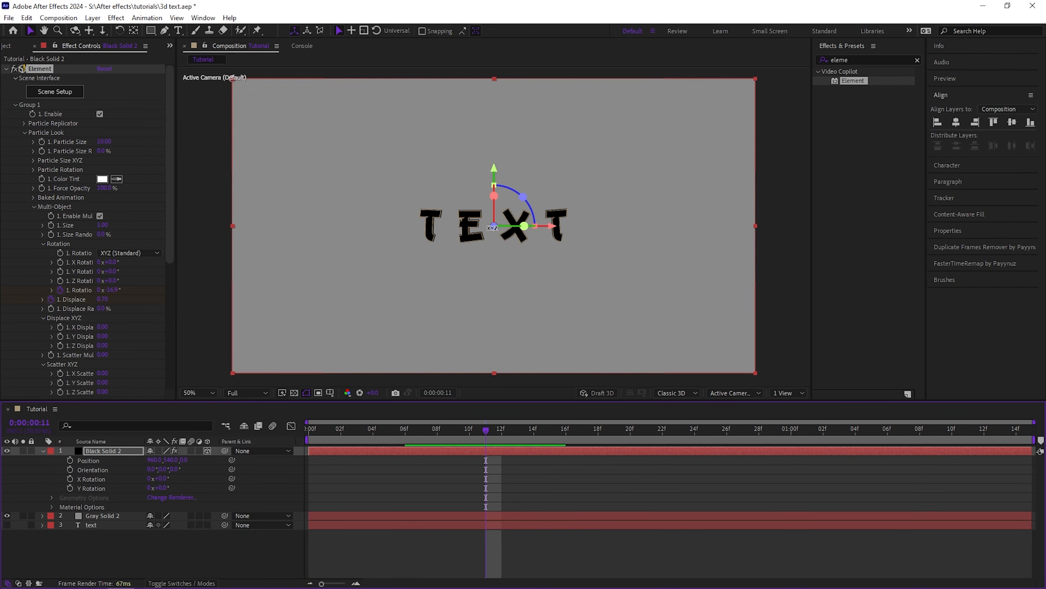
key(ctrl+z)
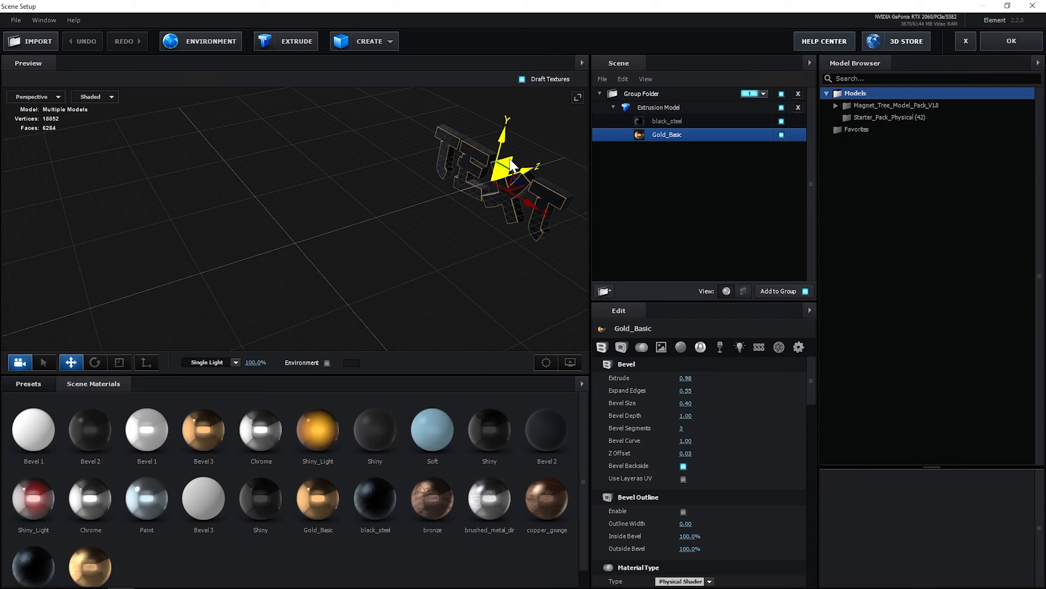
Preview the animation and scrub the timeline
drag(503, 131, 225, 238)
click(984, 46)
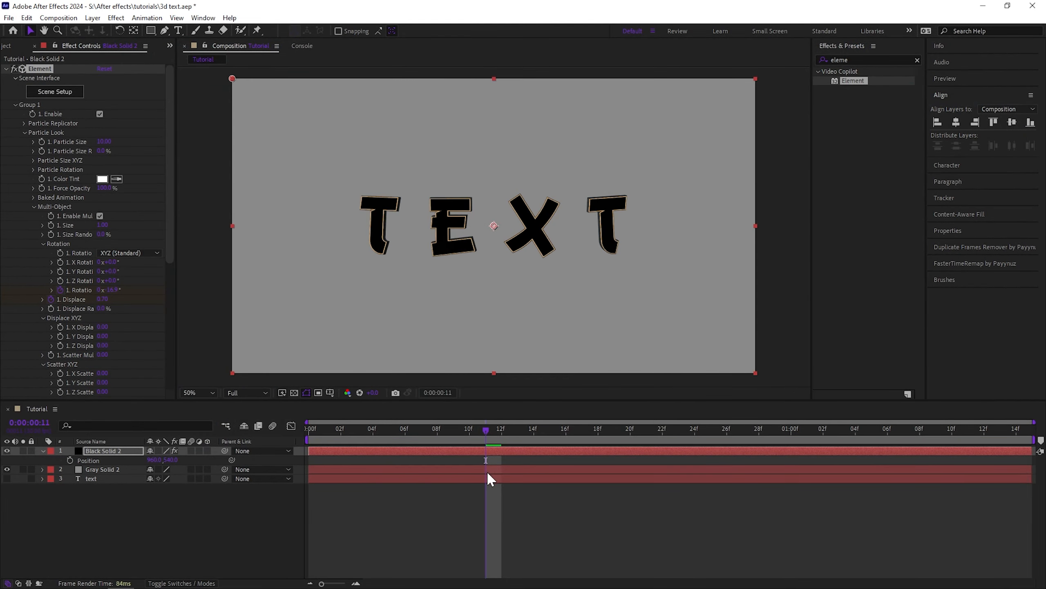
key(space)
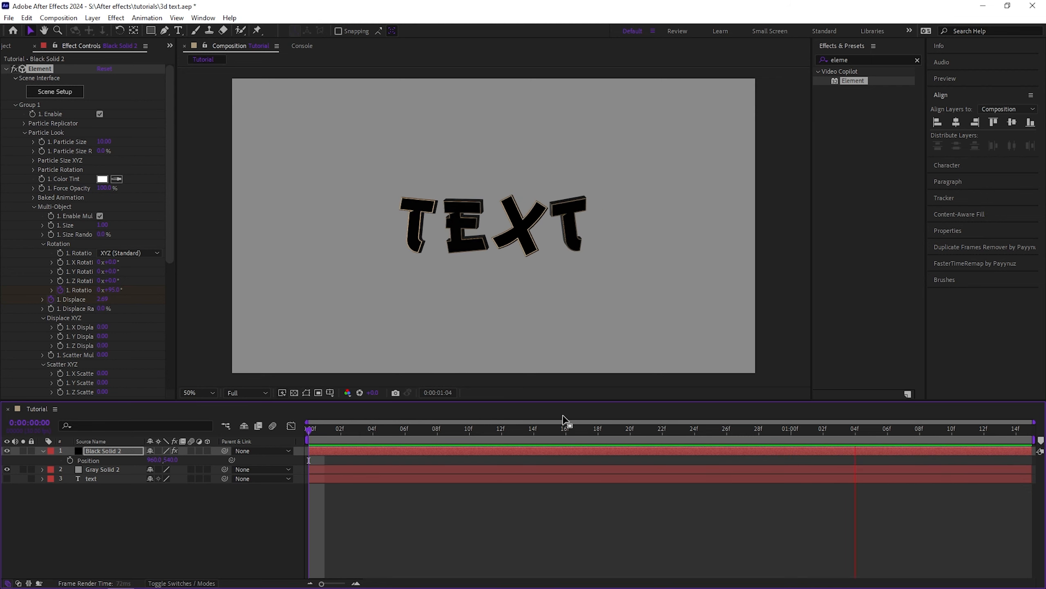
drag(523, 429, 501, 445)
Search the effects for "drop sha" and apply Drop Shadow to the Black Solid 2 layer
click(855, 61)
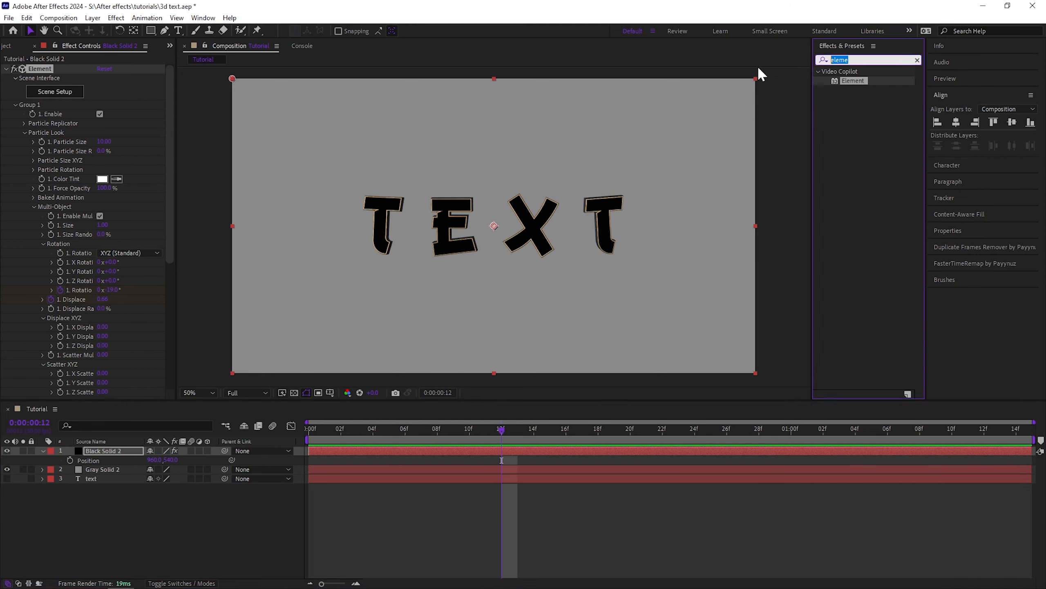
text(drop s)
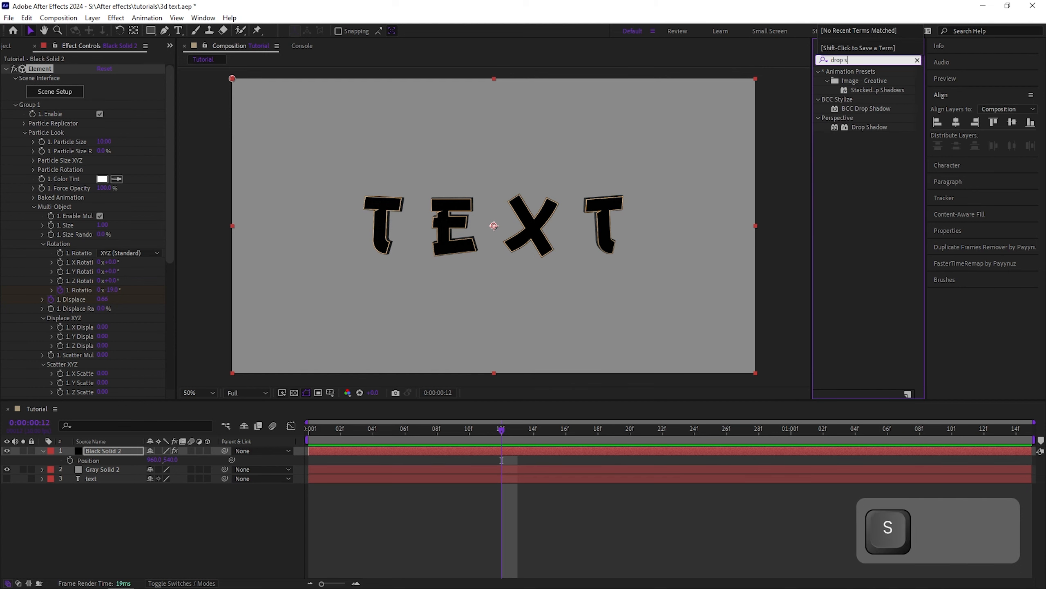
text(ha)
double_click(871, 128)
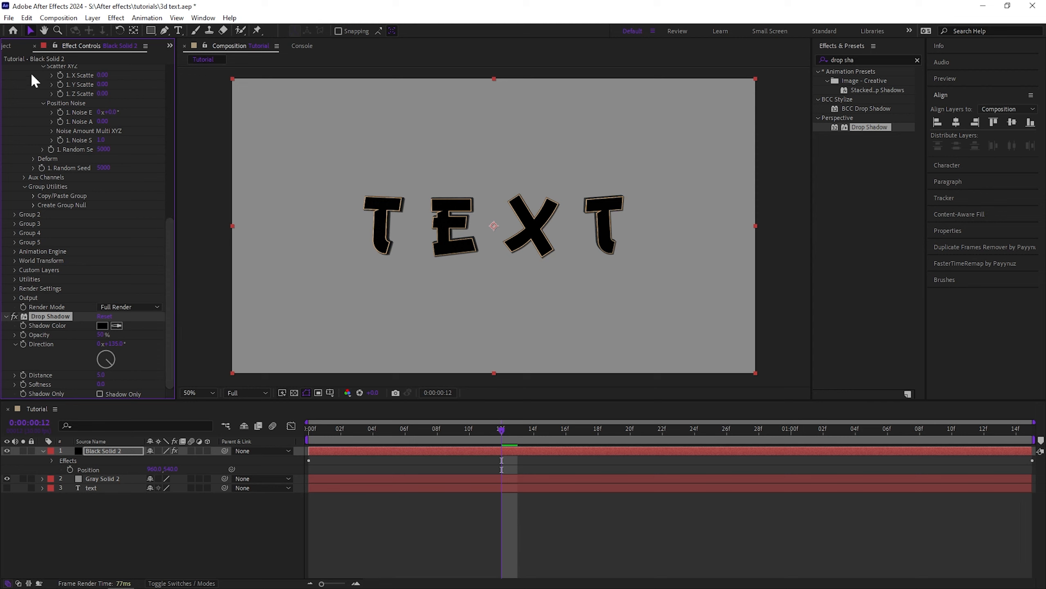
Collapse the Element effect and adjust the drop shadow's opacity, direction and distance
scroll(12, 107, up, 6)
click(8, 69)
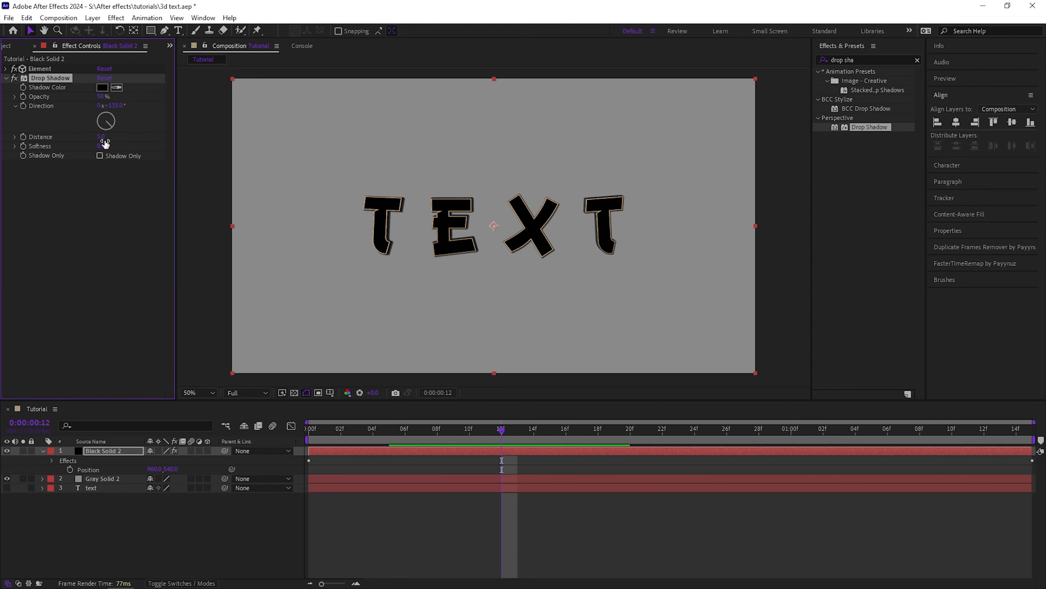
drag(121, 98, 136, 98)
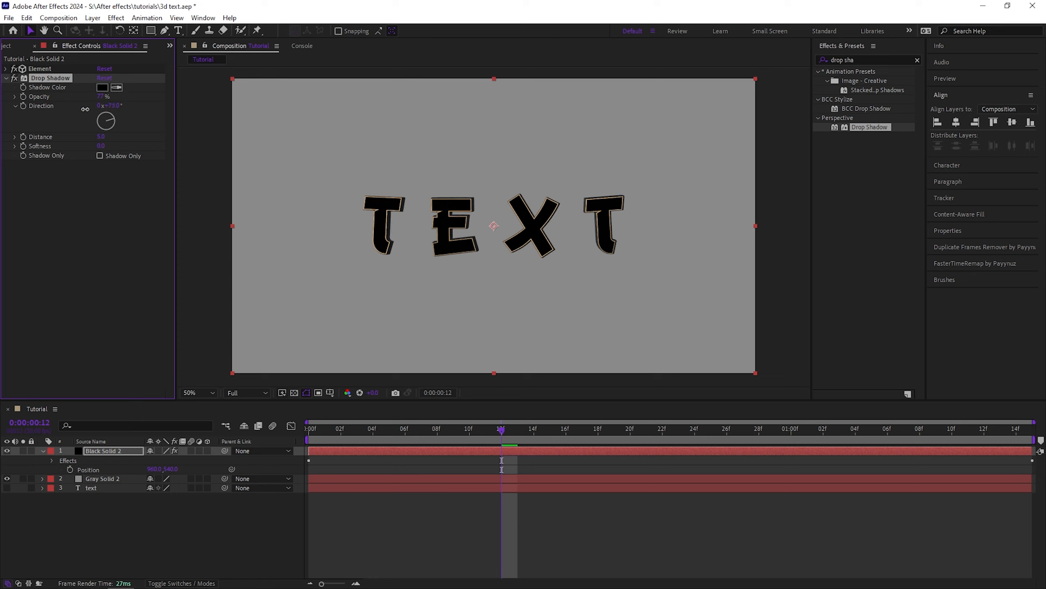
drag(138, 109, 145, 112)
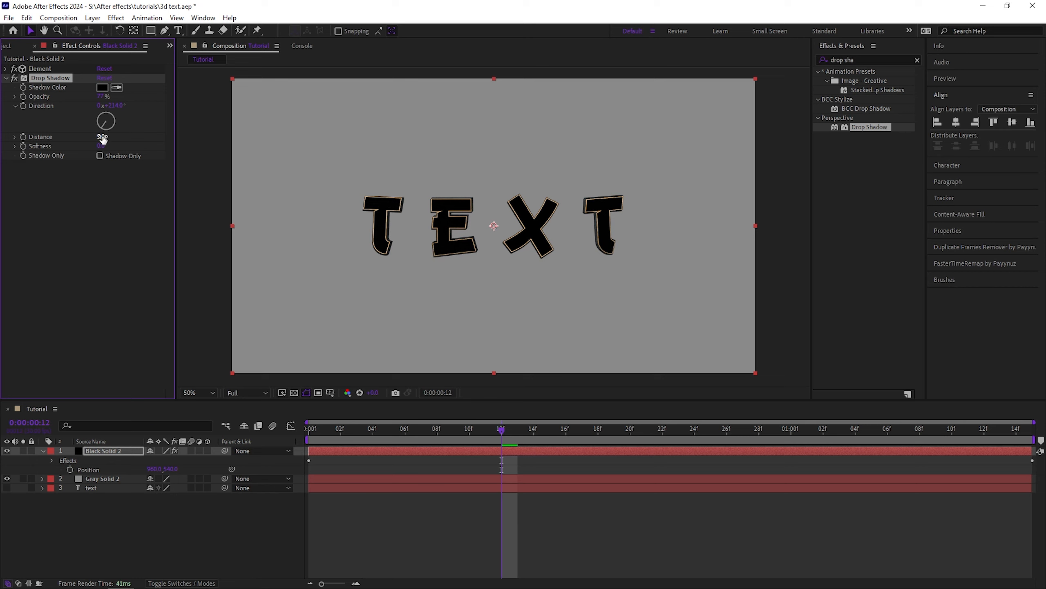
drag(101, 137, 112, 145)
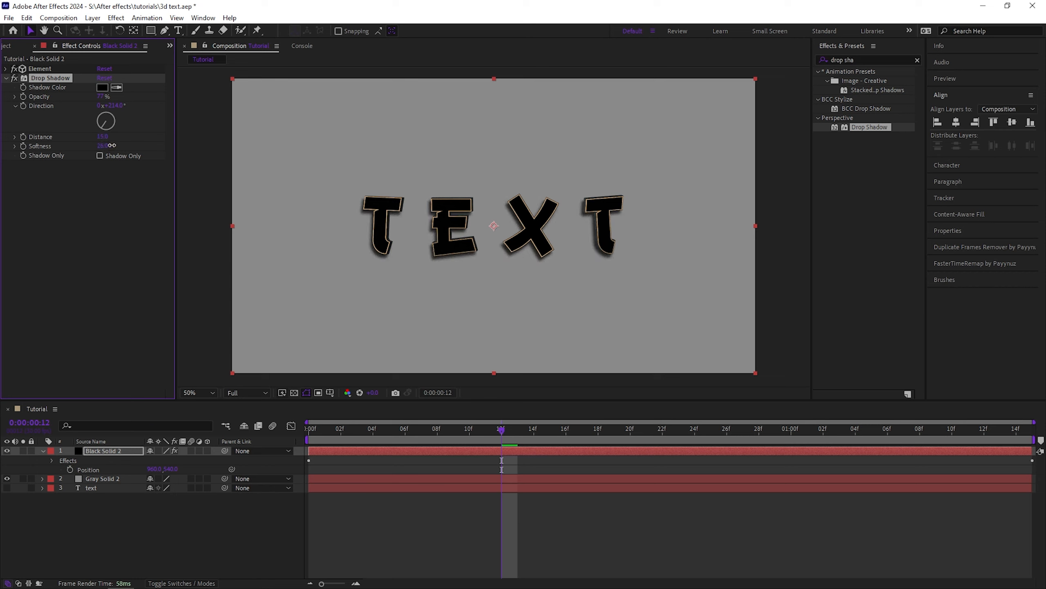
Scrub the timeline and zoom the composition view to inspect the shadowed letters
drag(474, 429, 418, 431)
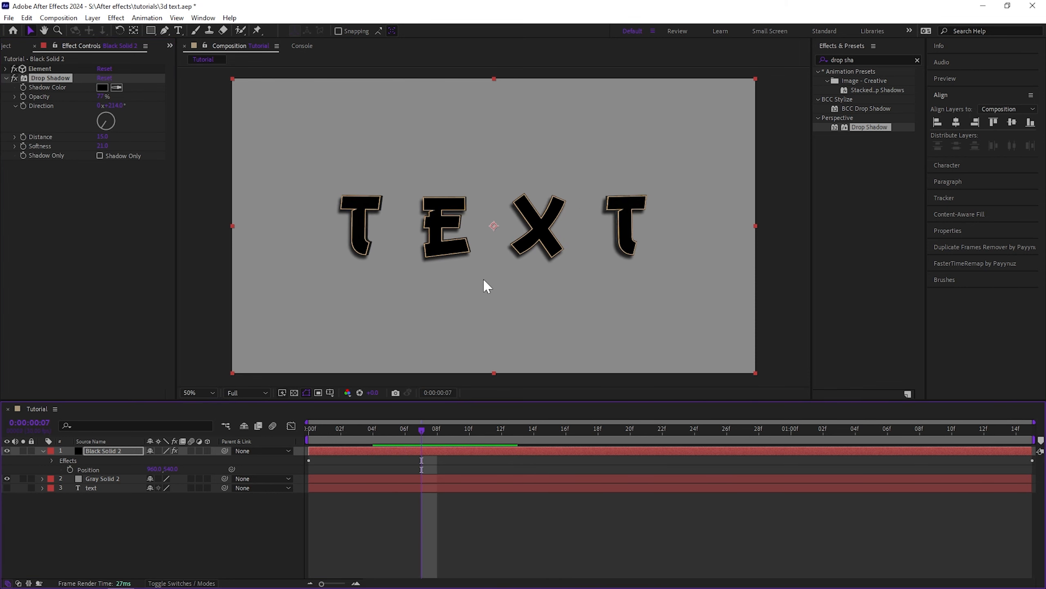
scroll(484, 285, up, 5)
scroll(484, 284, down, 3)
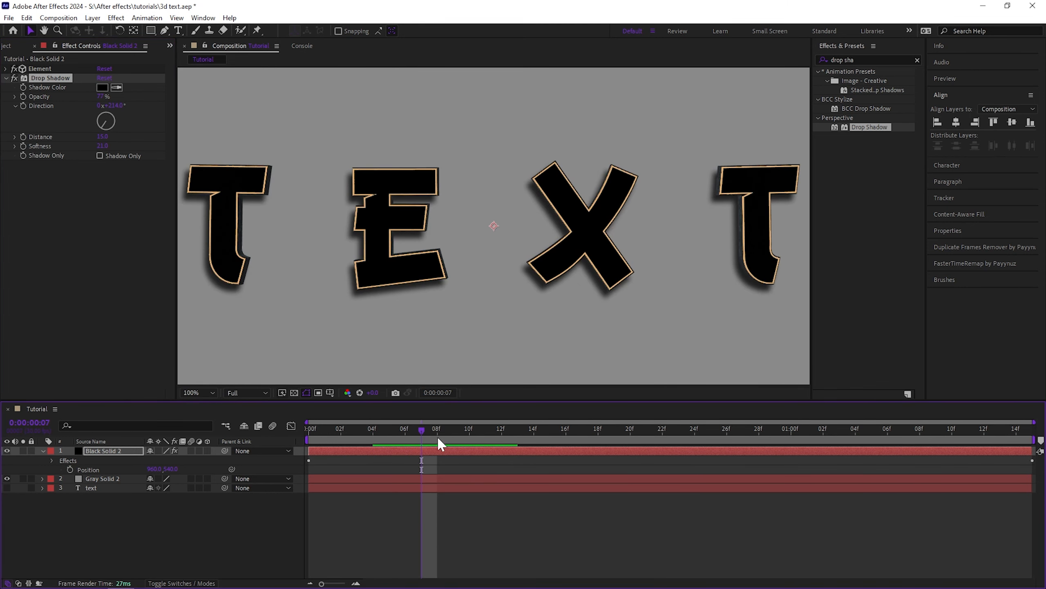
Zoom the composition view out to 50% and play back the animation to review it
mouse_move(439, 439)
mouse_down()
mouse_move(558, 433)
mouse_move(719, 453)
mouse_move(437, 445)
mouse_up()
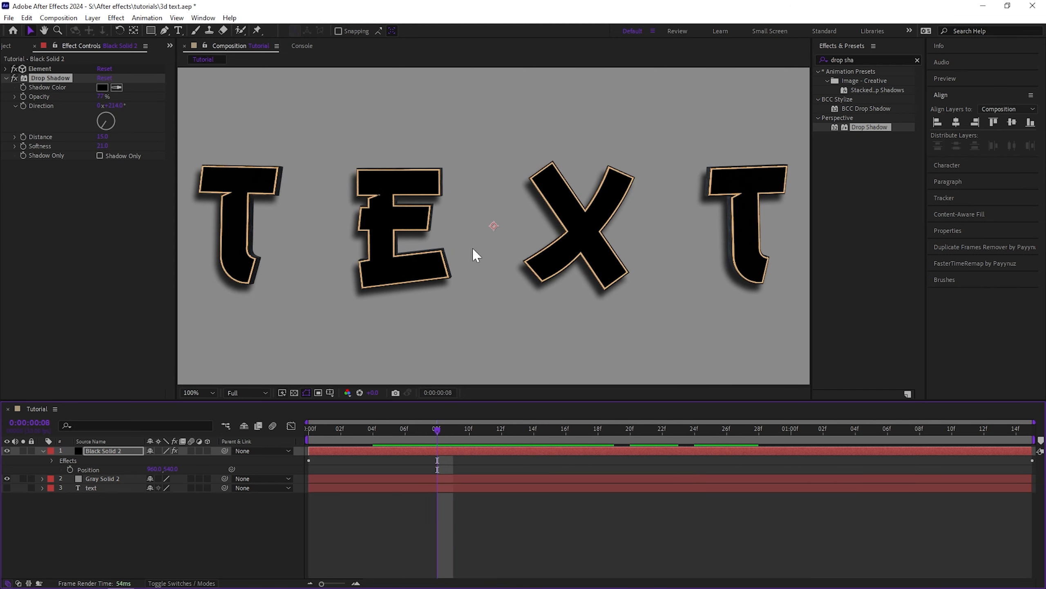
scroll(476, 255, down, 2)
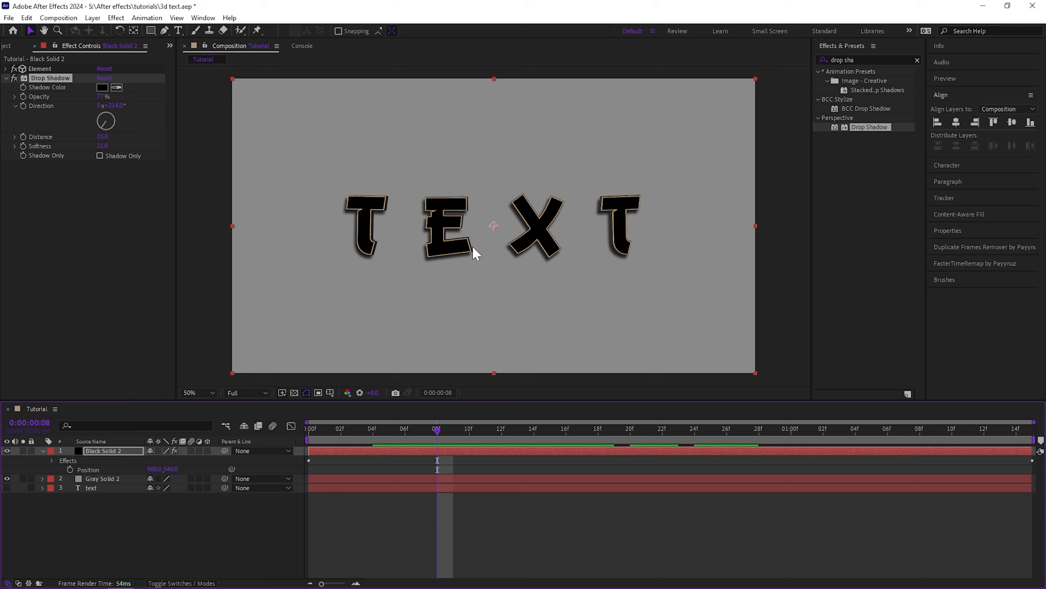
key(space)
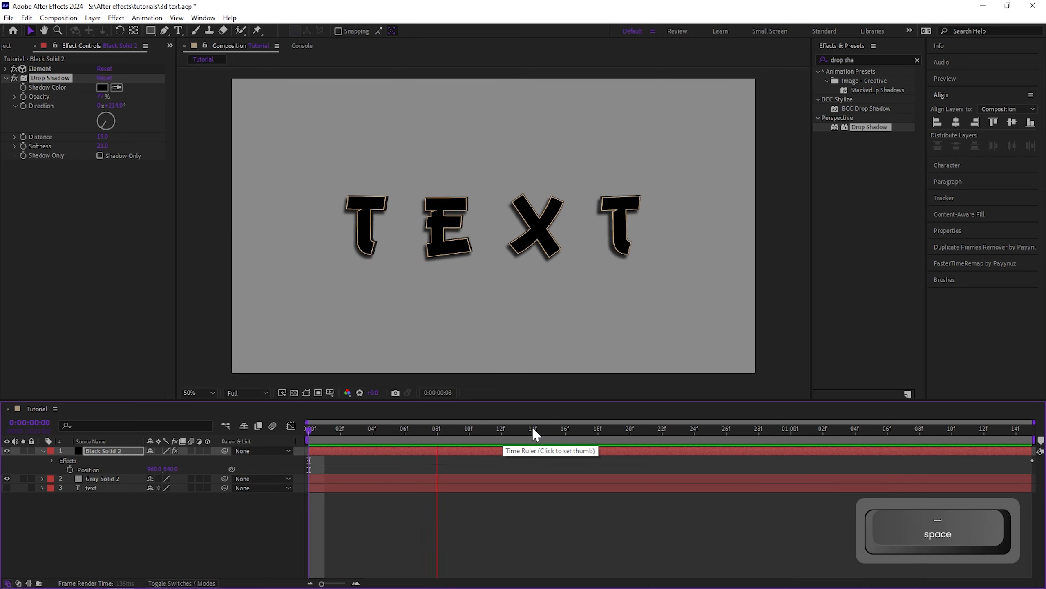
key(space)
Search the effects for "shine" and apply Trapcode Shine to the Black Solid 2 layer
click(860, 59)
text(shine)
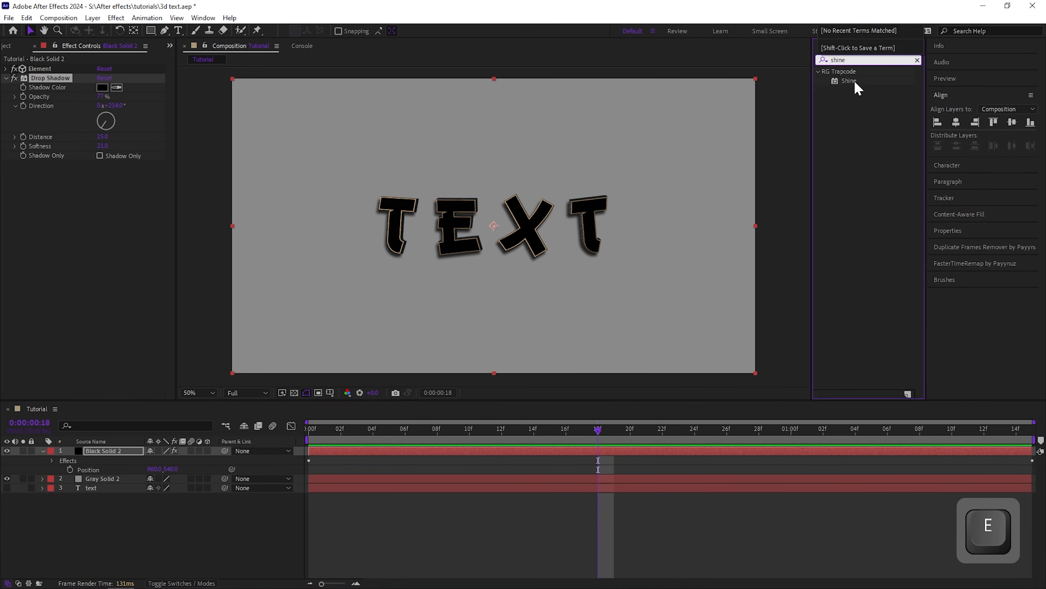
double_click(852, 80)
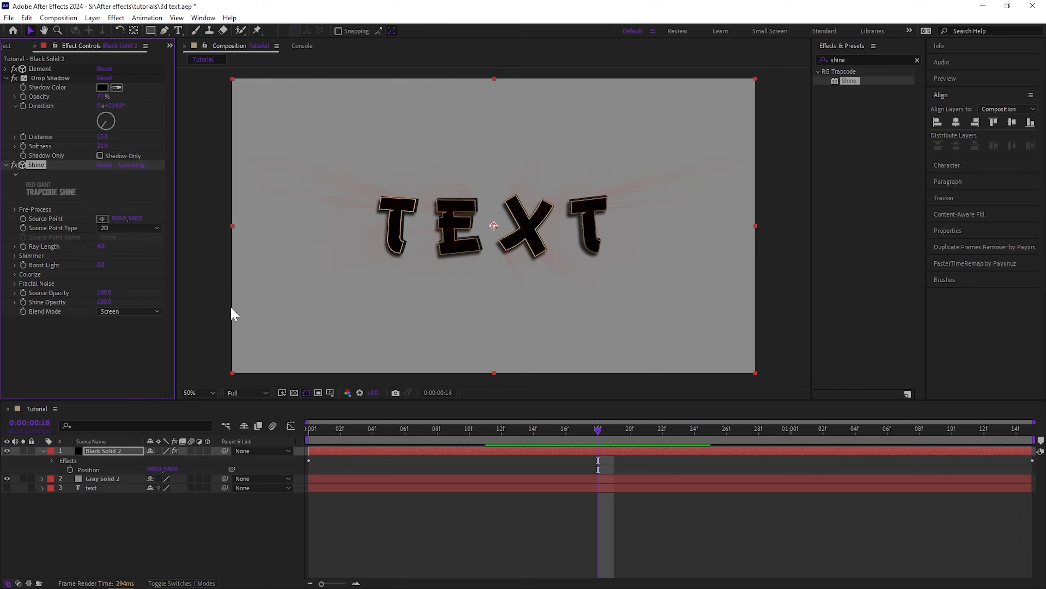
Set Shine's Colorize mode to One Color and adjust its orange color in the color picker
click(14, 274)
click(127, 282)
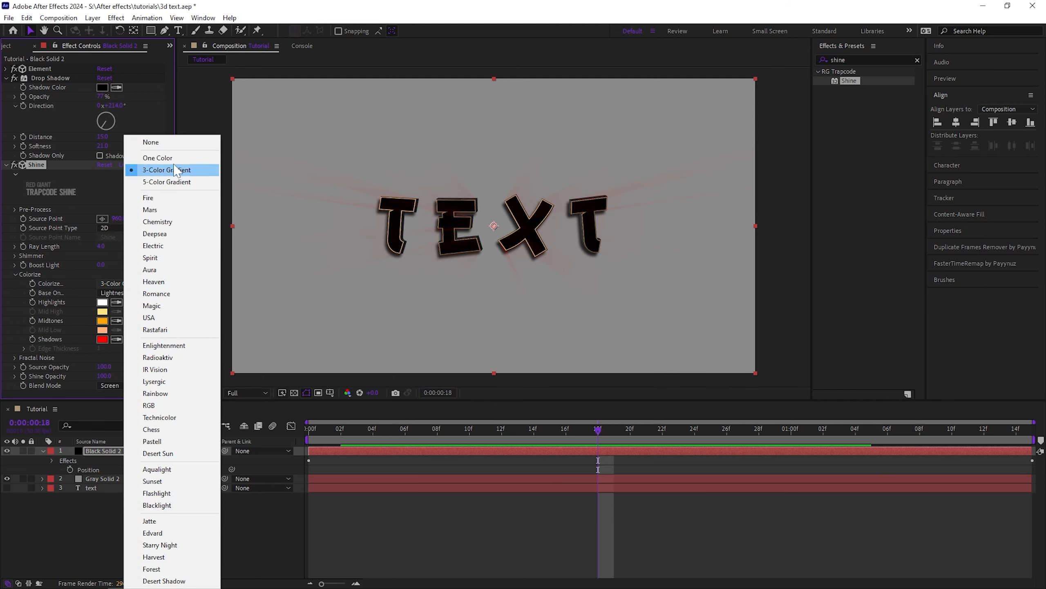
click(157, 157)
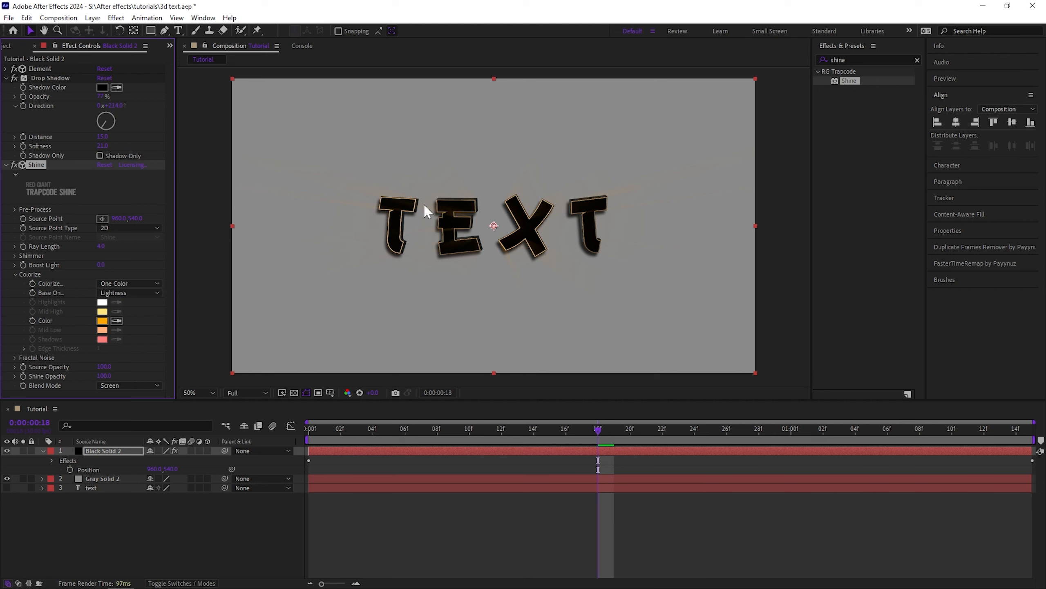
click(102, 321)
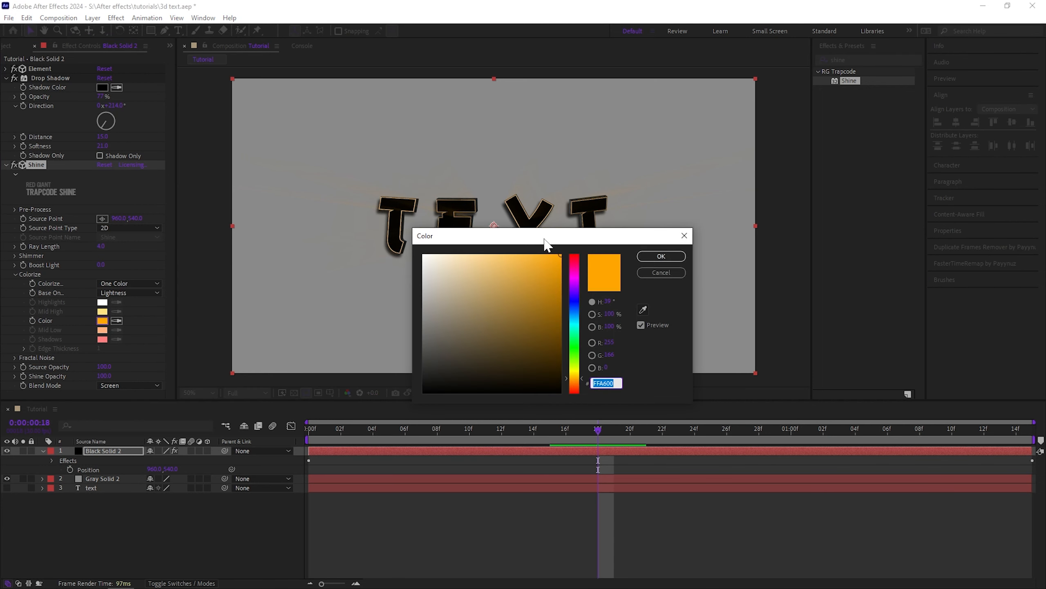
drag(544, 239, 332, 296)
drag(357, 383, 358, 355)
click(470, 293)
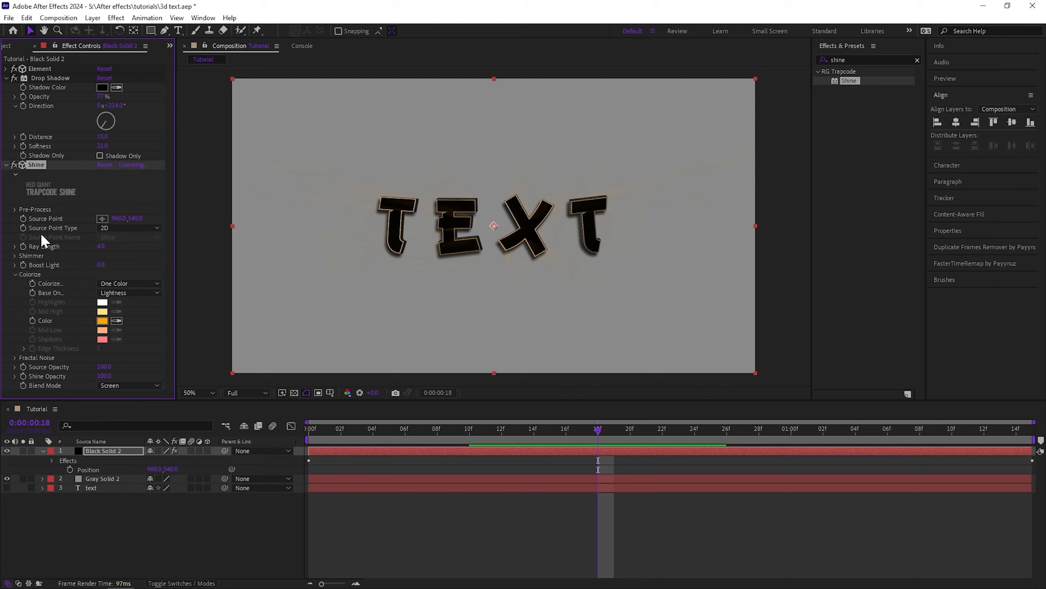
Collapse the Colorize group and shorten the Shine ray length to almost zero
click(15, 273)
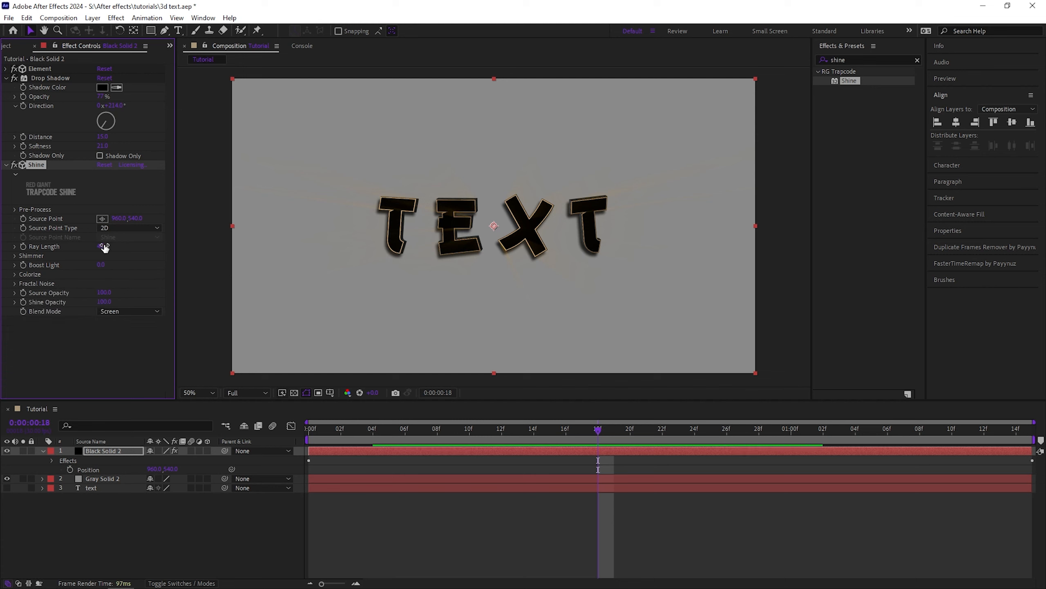
key(ctrl+z)
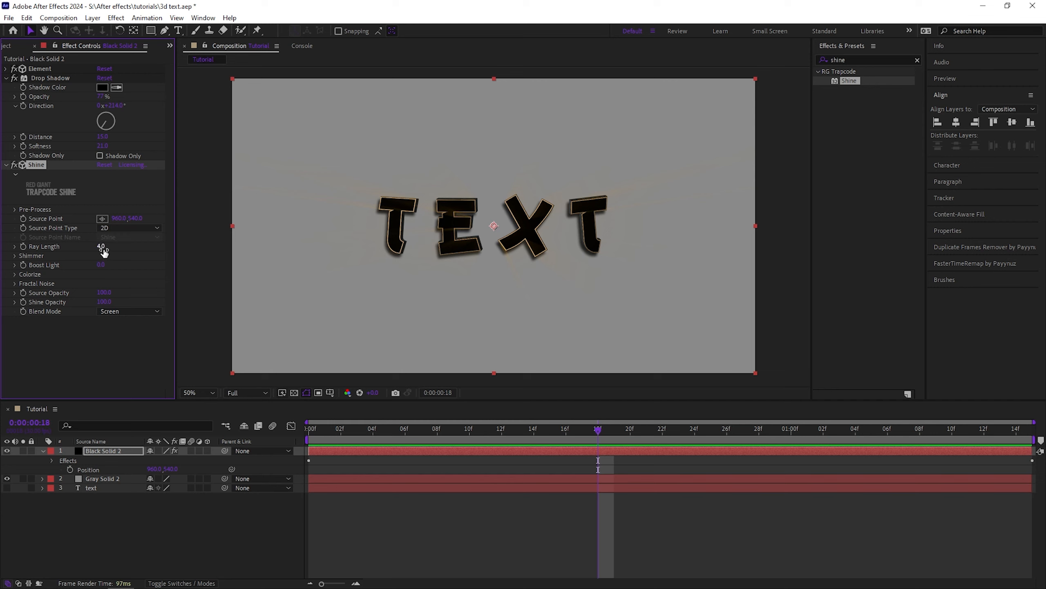
drag(100, 250, 97, 251)
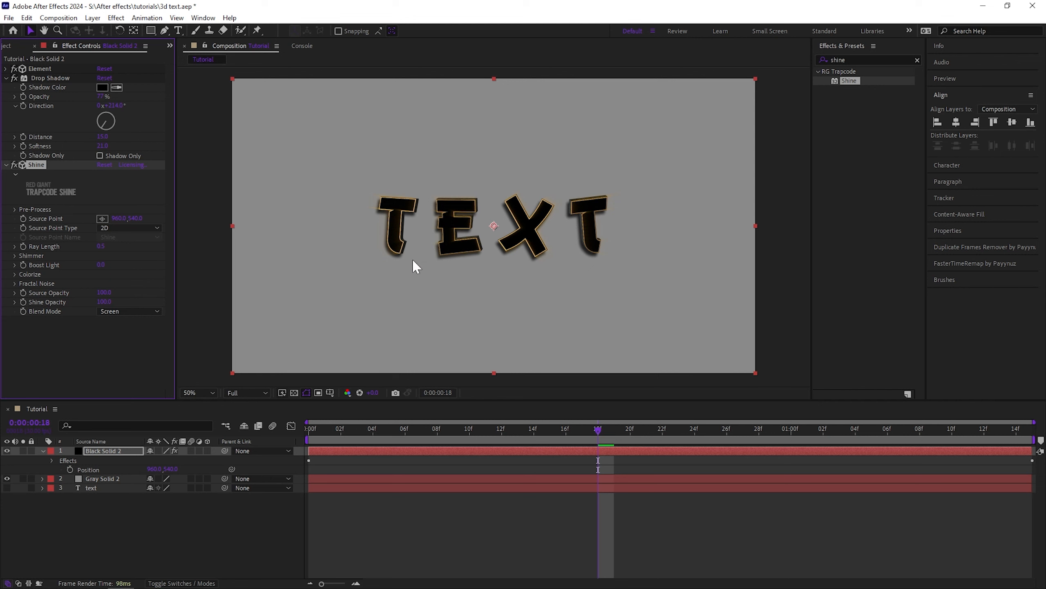
Scrub the timeline, collapse the layer properties and open the Element effect's Scene Setup
drag(337, 429, 550, 431)
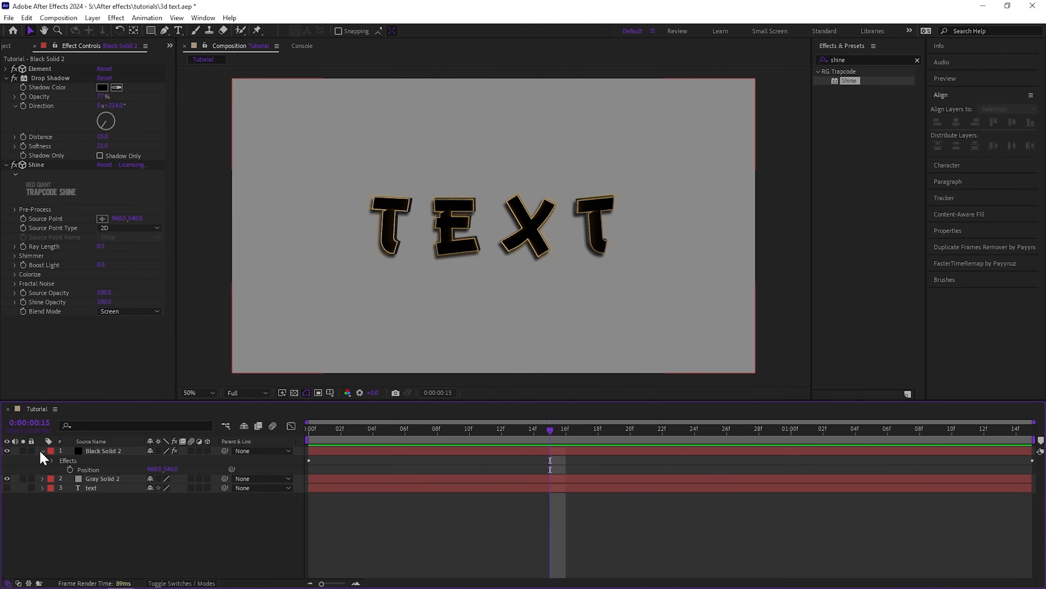
click(42, 450)
click(5, 68)
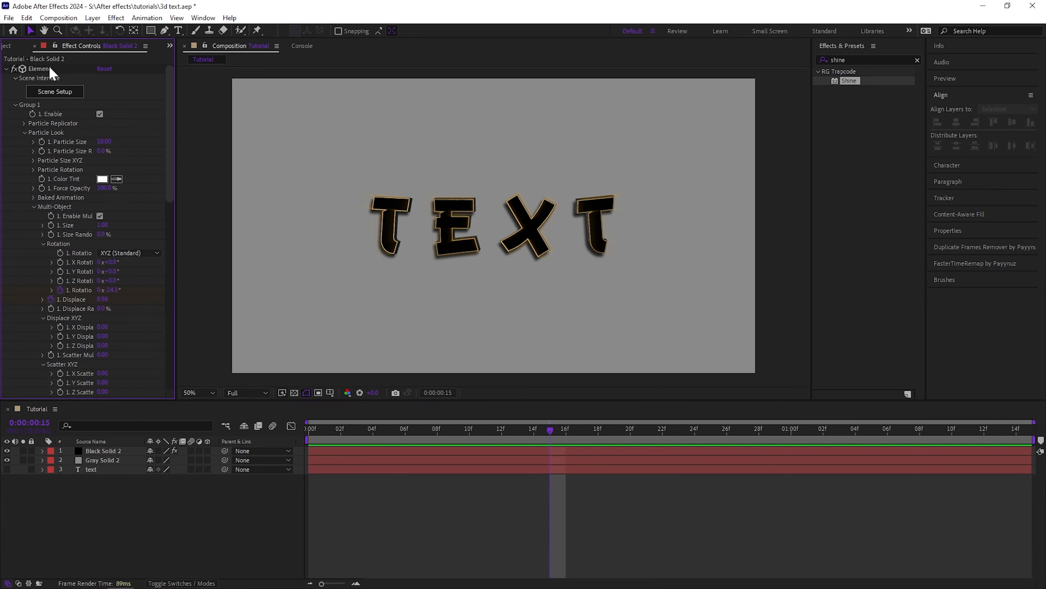
click(45, 68)
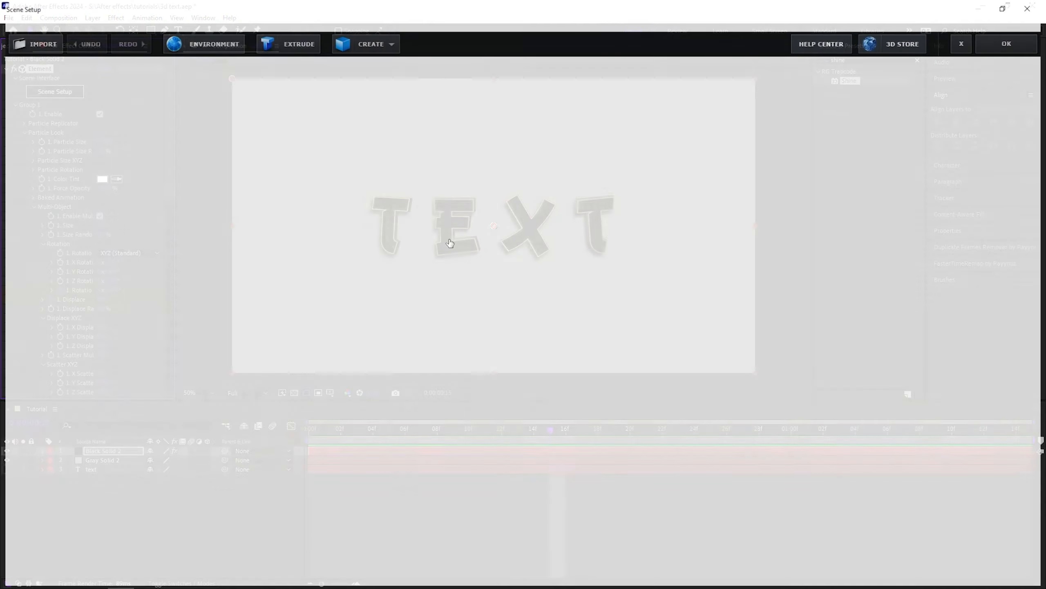
Select the Extrusion Model and browse through its extrusion settings
scroll(634, 401, down, 5)
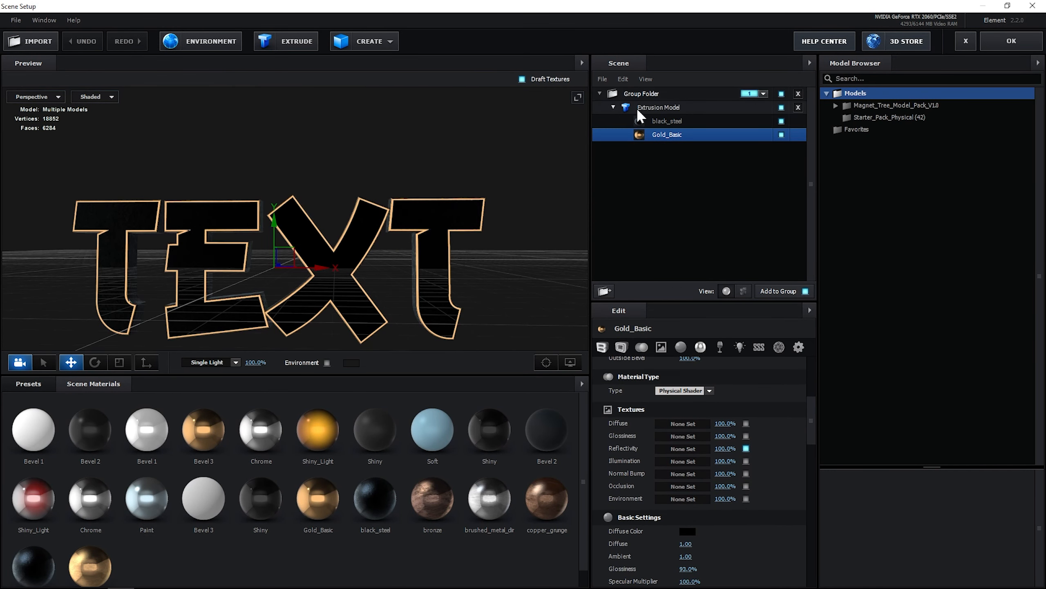
click(659, 107)
scroll(633, 391, down, 2)
scroll(635, 371, up, 3)
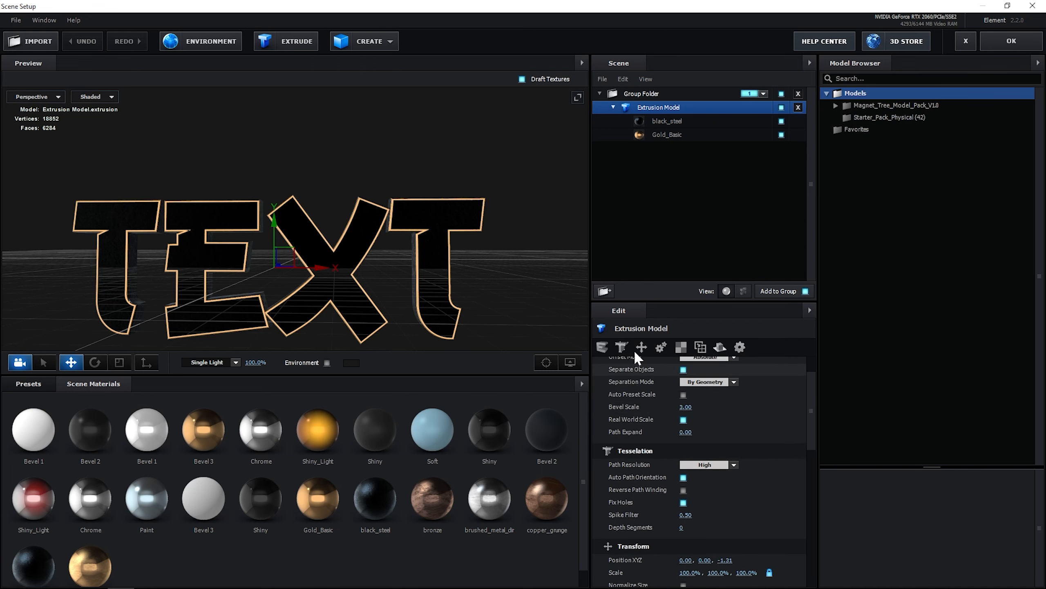
Select the black_steel material and examine its texture, reflection and advanced settings while orbiting the preview
click(670, 121)
scroll(636, 424, down, 1)
scroll(636, 424, down, 8)
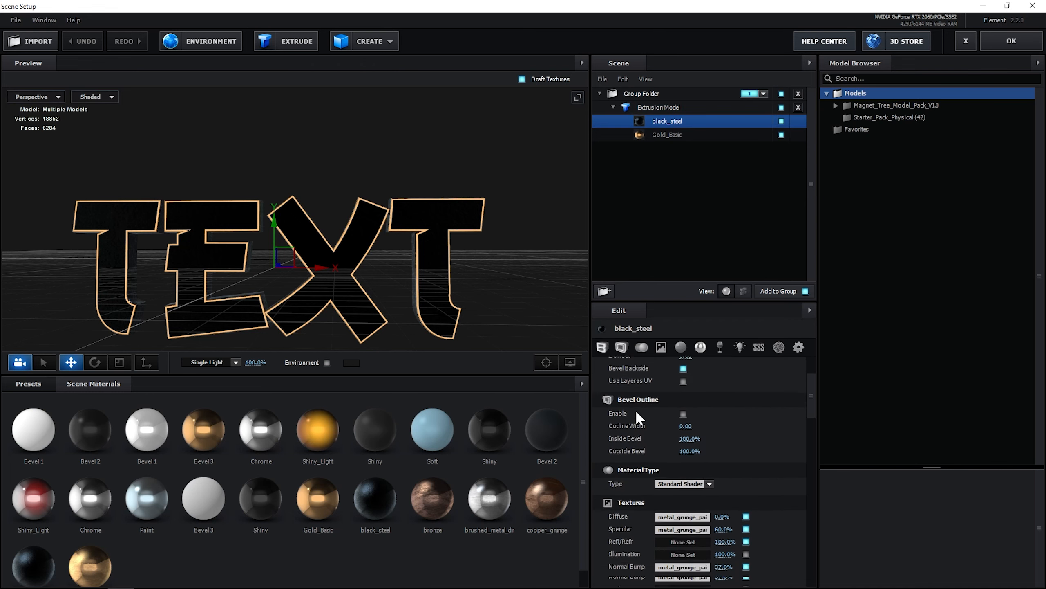
drag(486, 247, 425, 277)
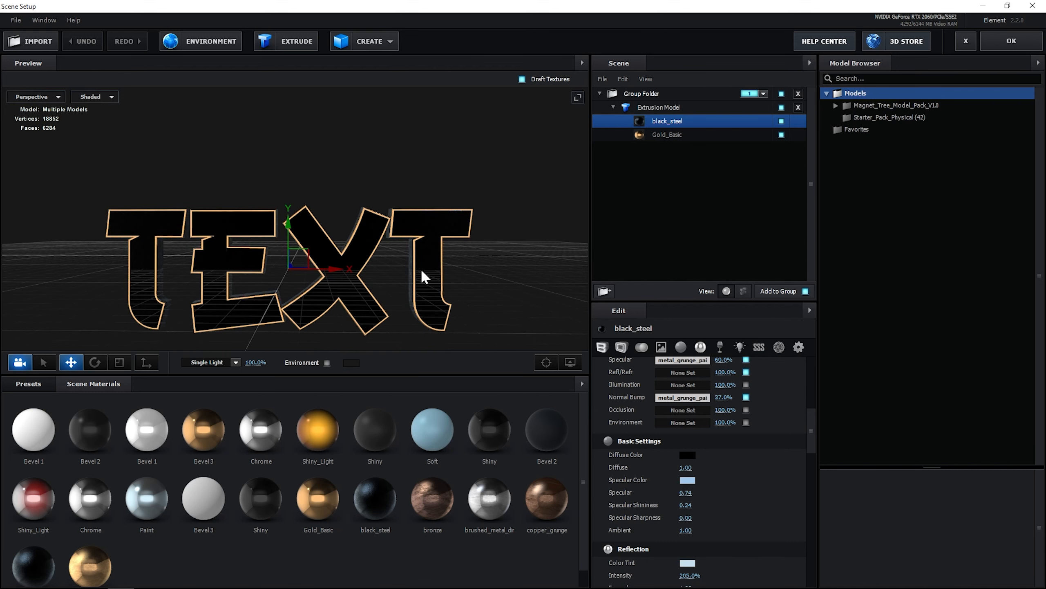
drag(416, 271, 429, 269)
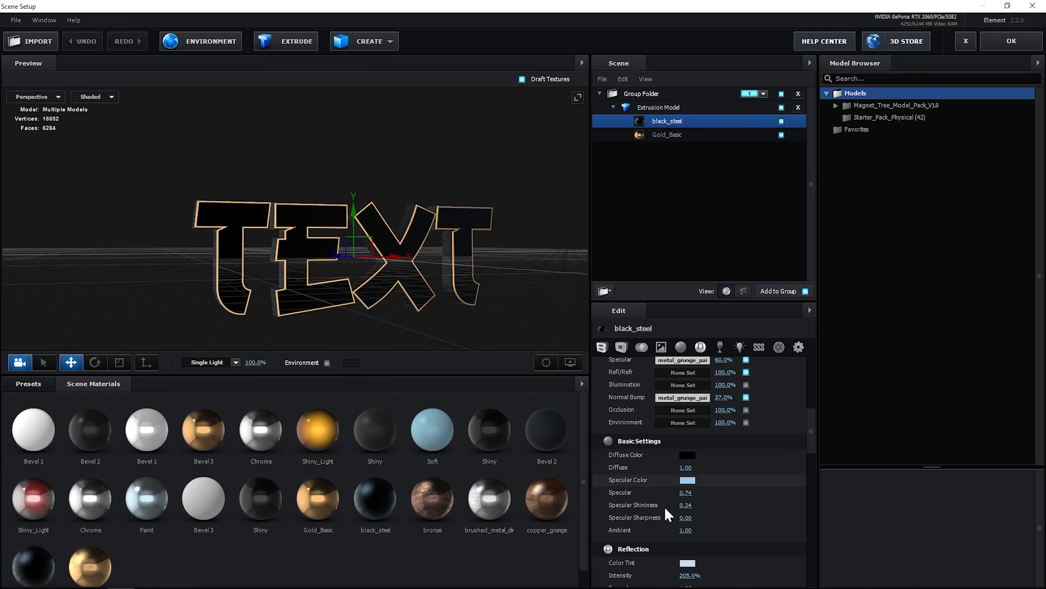
scroll(650, 400, up, 1)
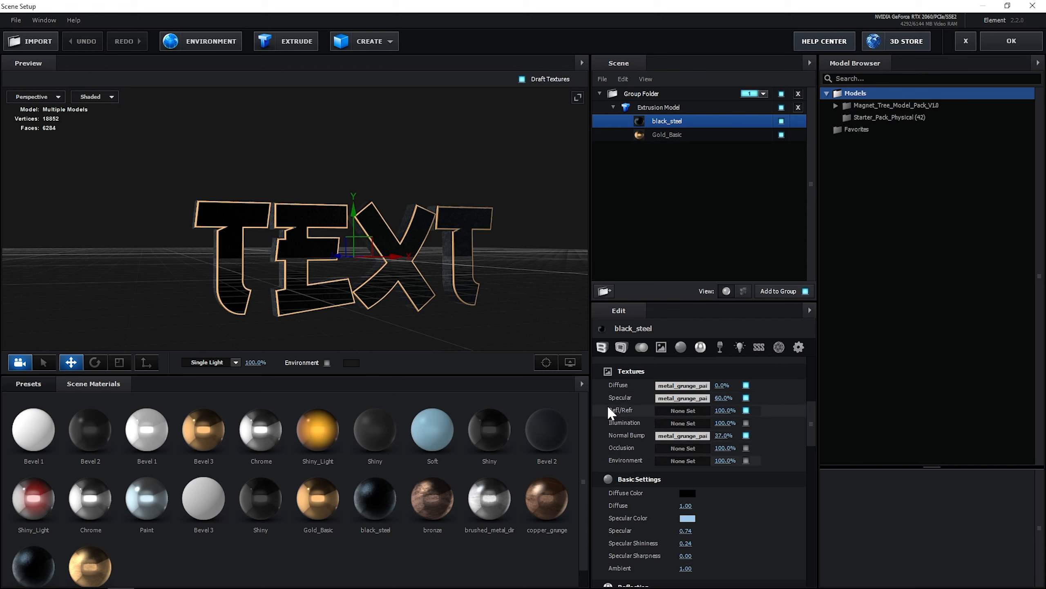
scroll(692, 417, down, 3)
scroll(691, 417, down, 4)
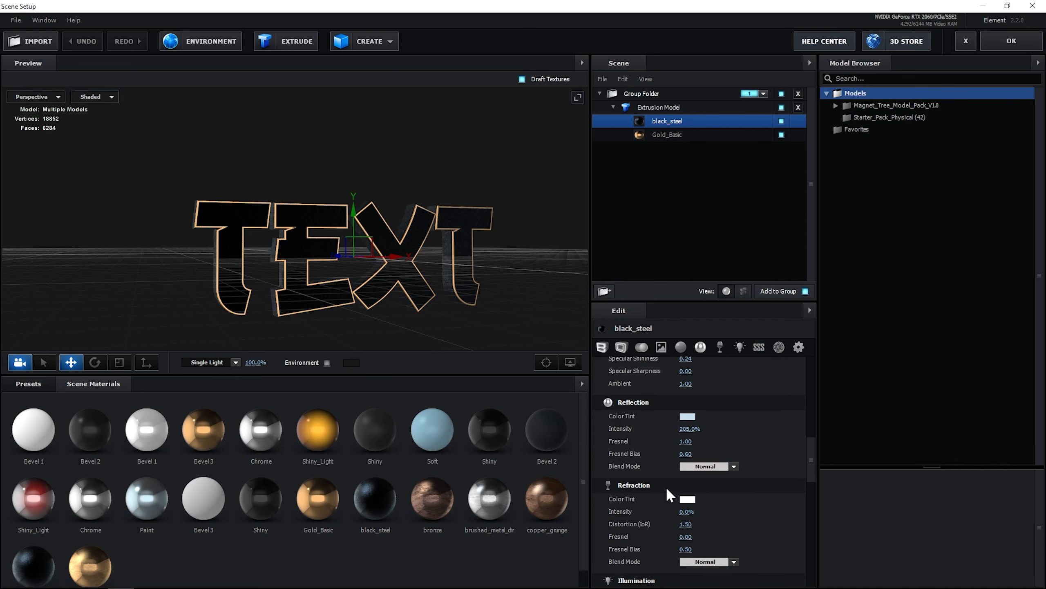
scroll(680, 452, down, 5)
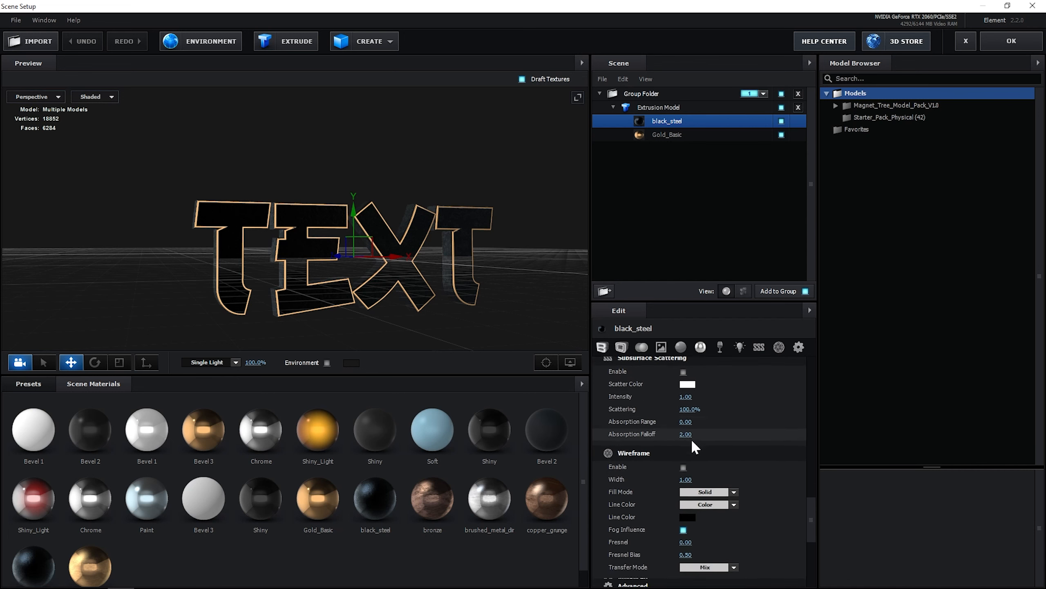
scroll(656, 461, down, 4)
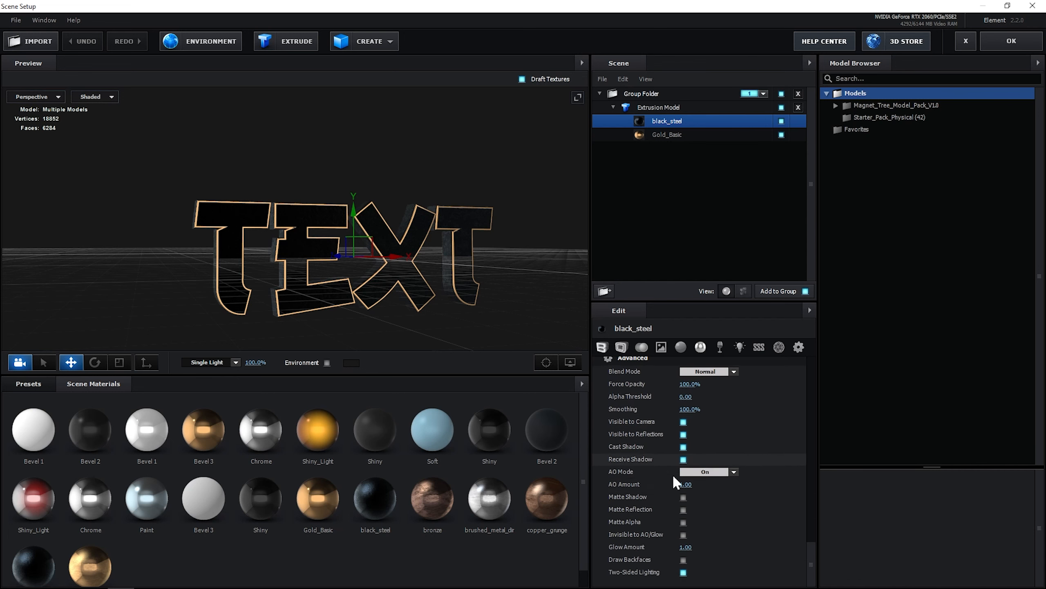
scroll(672, 473, up, 4)
scroll(635, 496, up, 3)
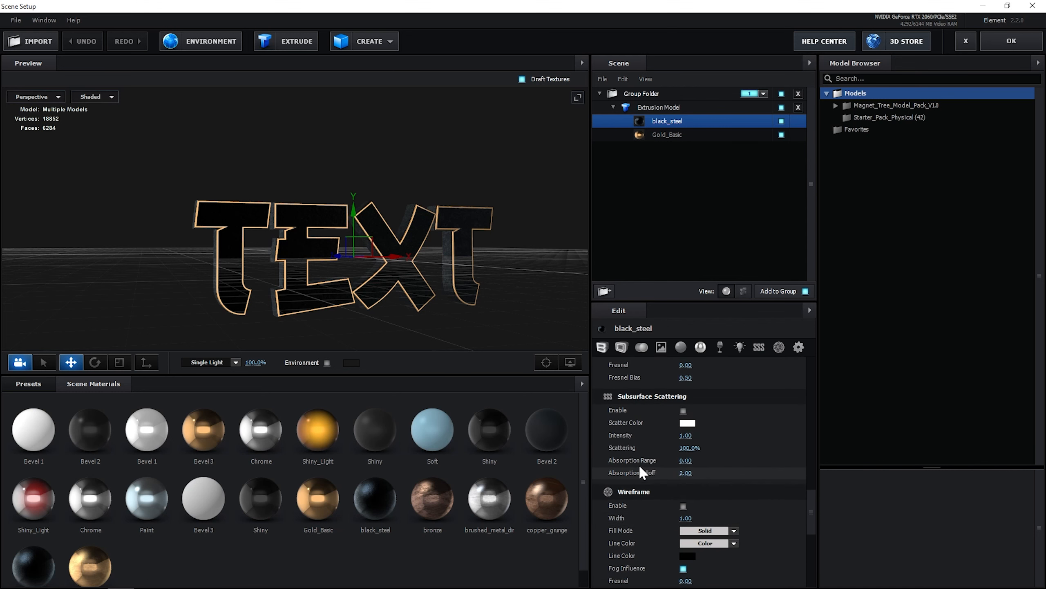
scroll(679, 445, up, 1)
scroll(682, 447, up, 1)
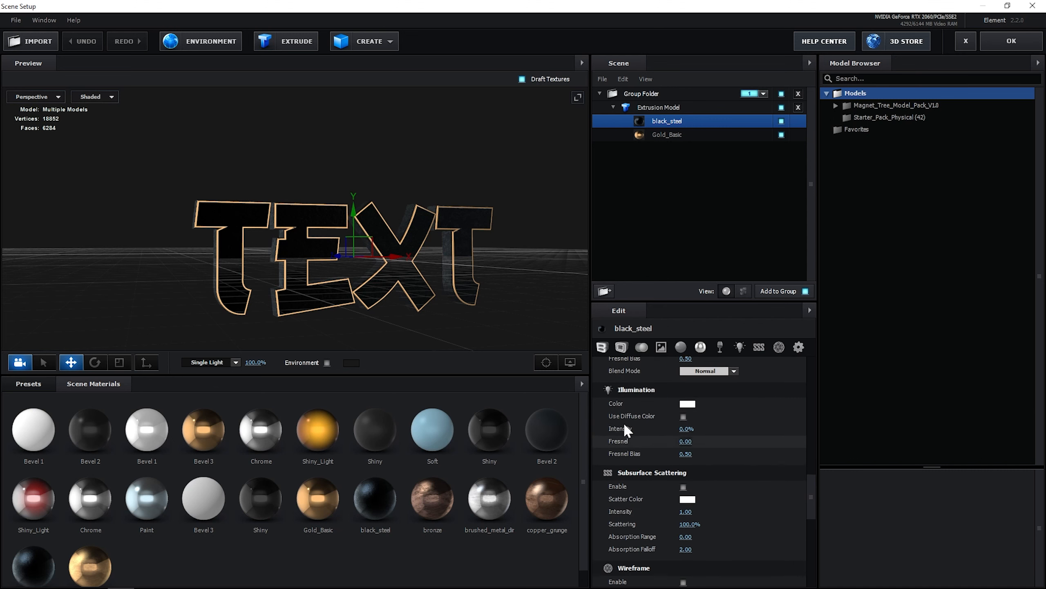
mouse_move(438, 247)
mouse_down()
mouse_move(459, 266)
mouse_move(479, 263)
mouse_move(410, 248)
mouse_move(486, 214)
mouse_move(506, 225)
mouse_move(416, 248)
mouse_move(469, 237)
mouse_move(442, 247)
mouse_move(438, 263)
mouse_up()
scroll(452, 270, up, 3)
scroll(451, 270, down, 3)
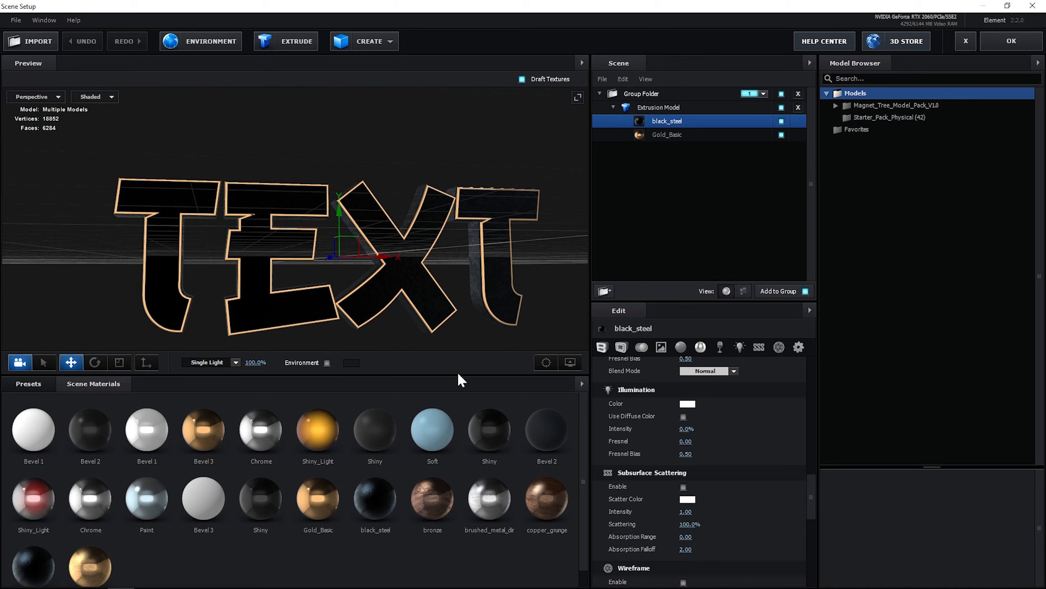
Try several preset materials on the letter faces, apply Bevel 3, and confirm Scene Setup
click(318, 429)
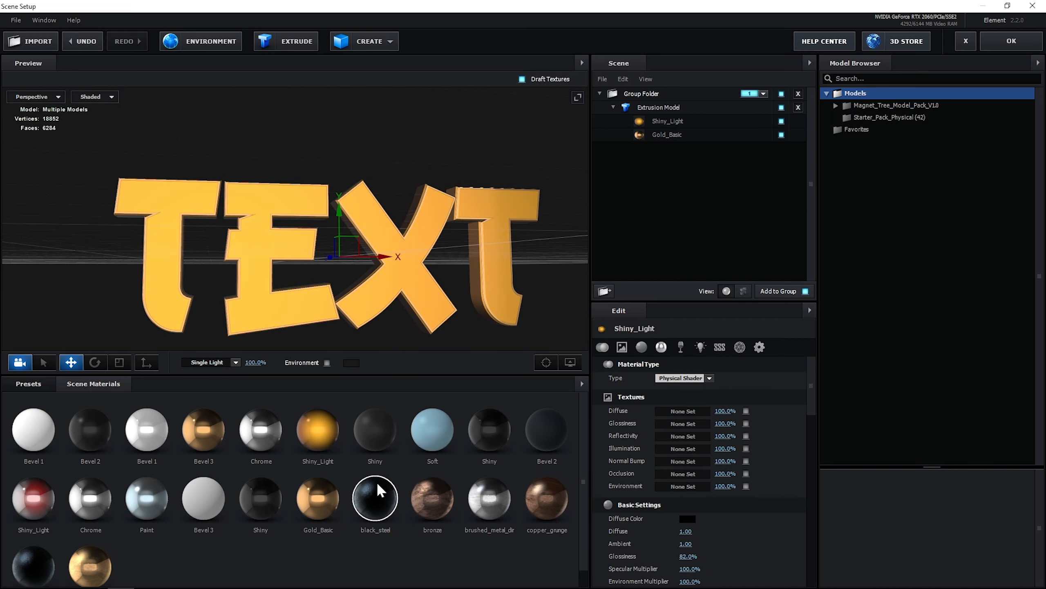
click(381, 506)
click(667, 122)
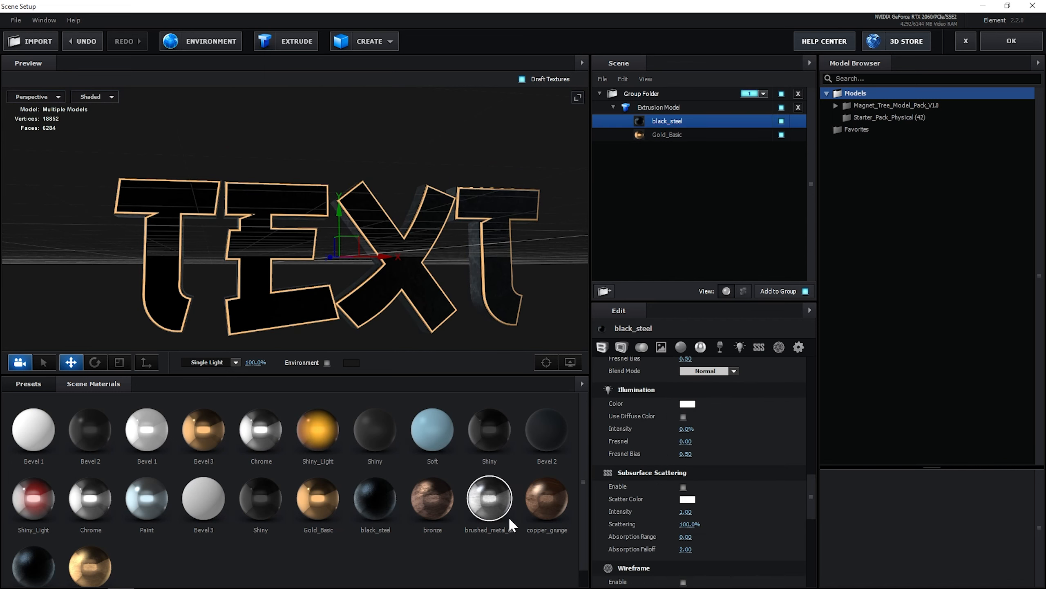
click(547, 498)
click(146, 497)
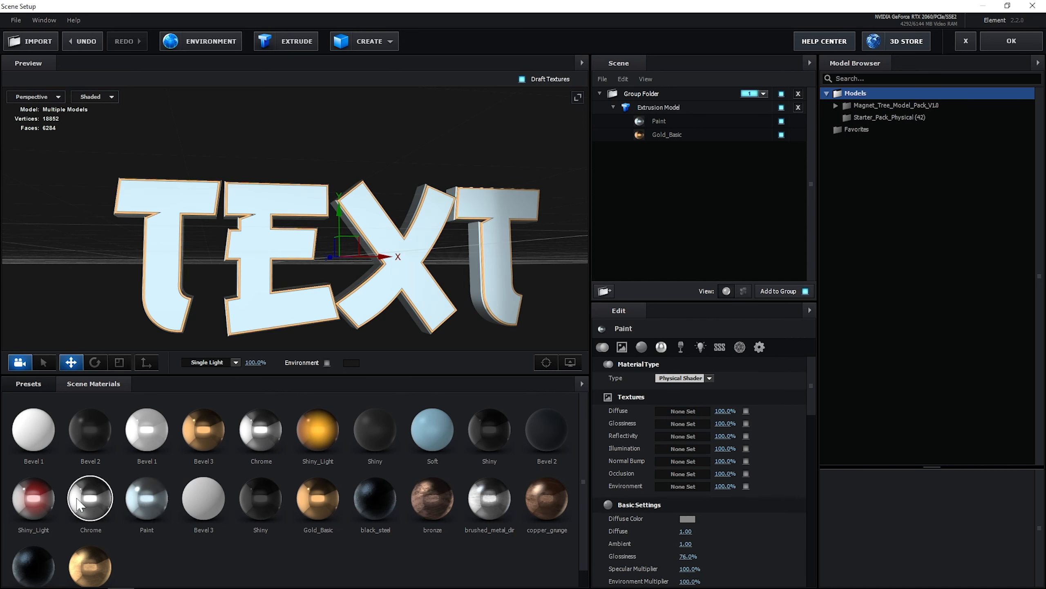
click(95, 429)
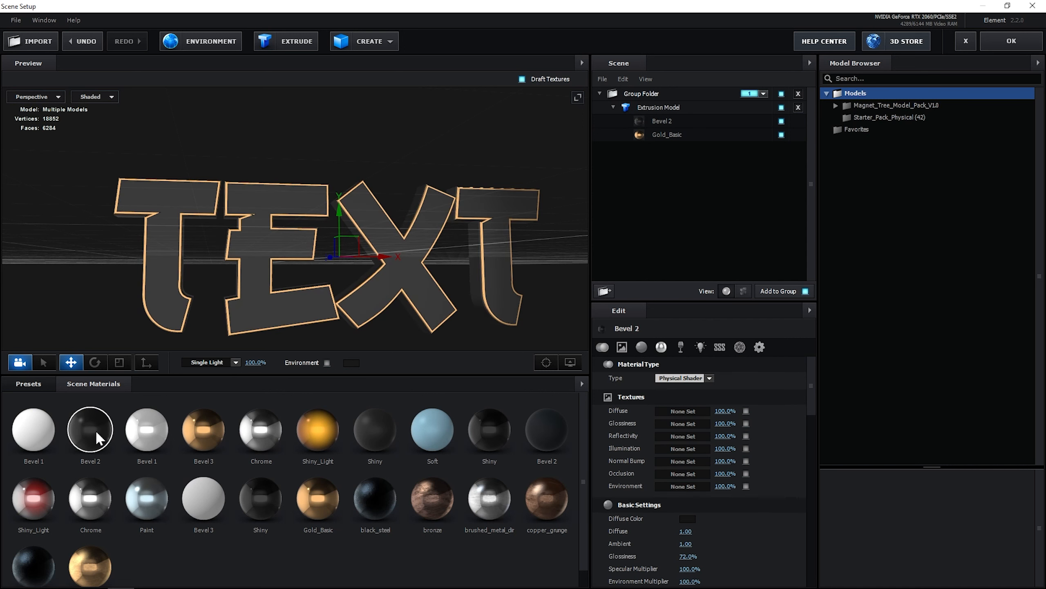
click(152, 430)
click(204, 497)
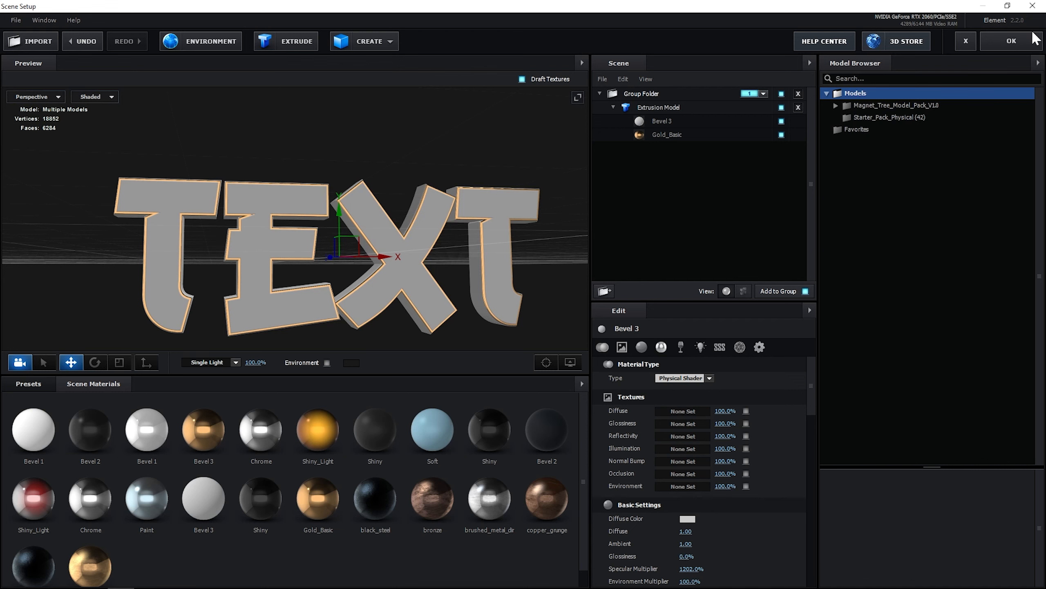
click(1012, 40)
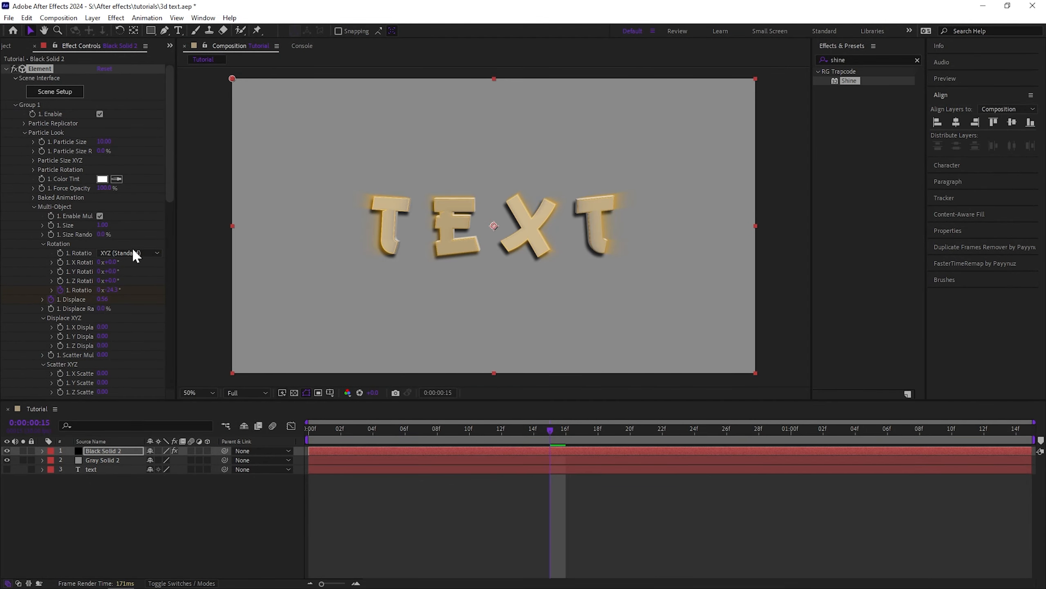
Collapse the Element effect's Scene Interface and Group 1 properties
click(15, 78)
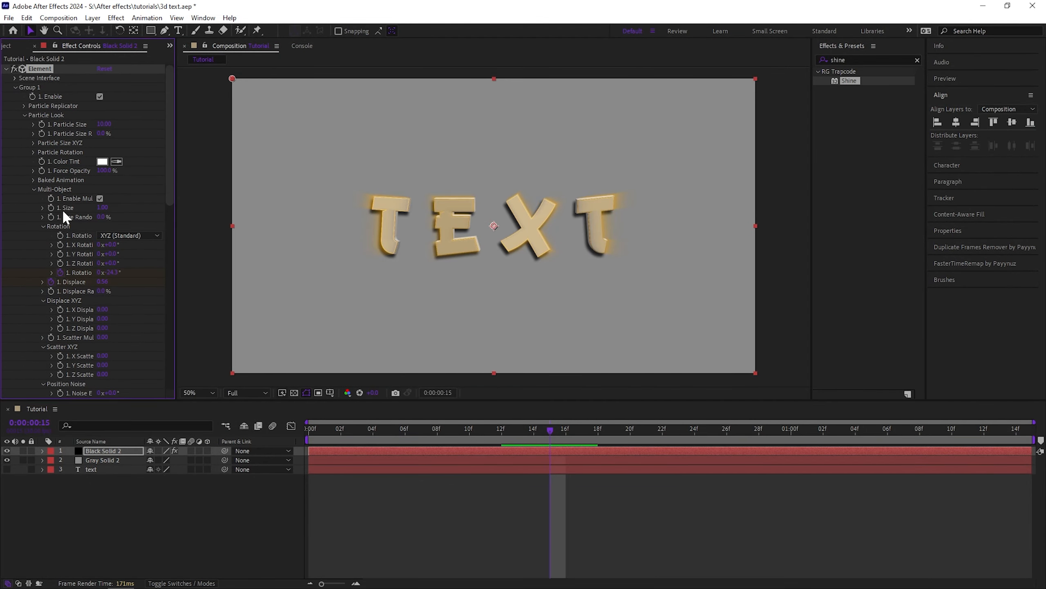
click(15, 88)
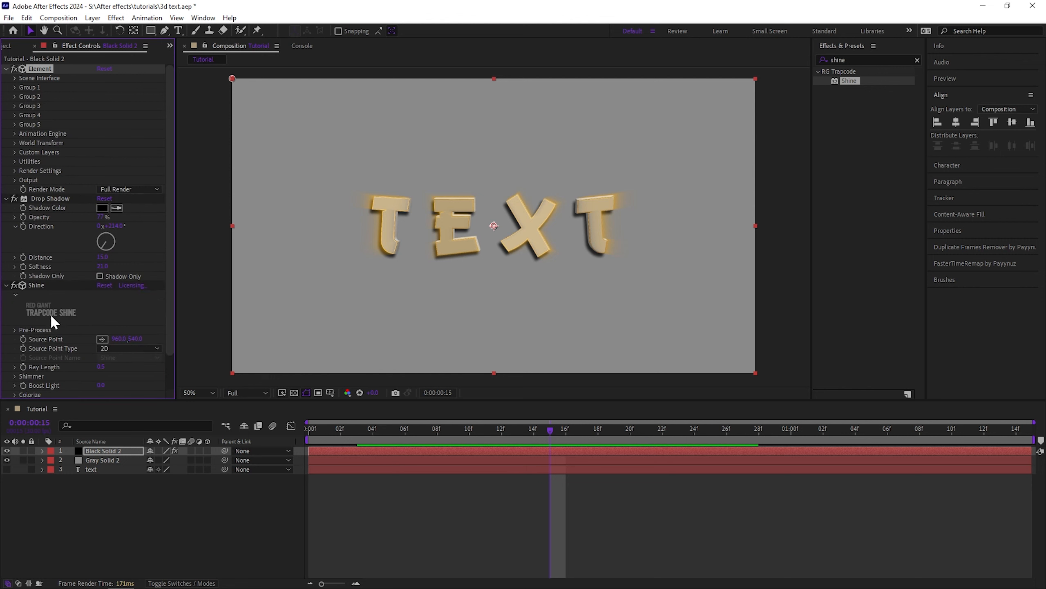
Expand the Shine effect's Colorize settings and set its color to white (FFFFFF)
scroll(41, 373, down, 2)
click(14, 356)
scroll(53, 354, down, 2)
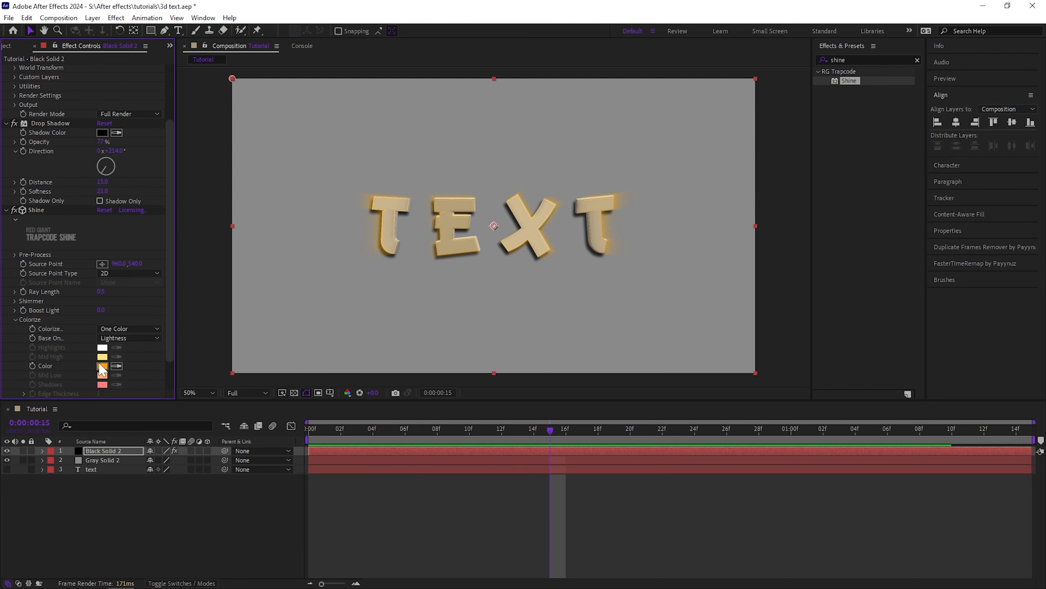
click(103, 366)
click(357, 415)
drag(259, 330, 186, 290)
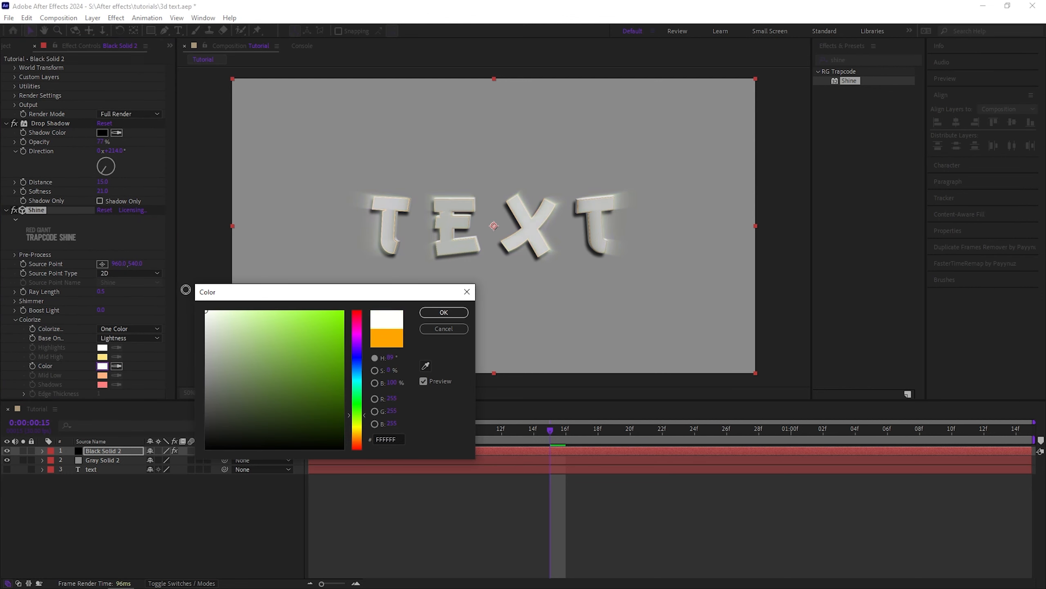
click(443, 313)
Move the playhead back slightly and play the animation preview
drag(550, 429, 518, 429)
key(space)
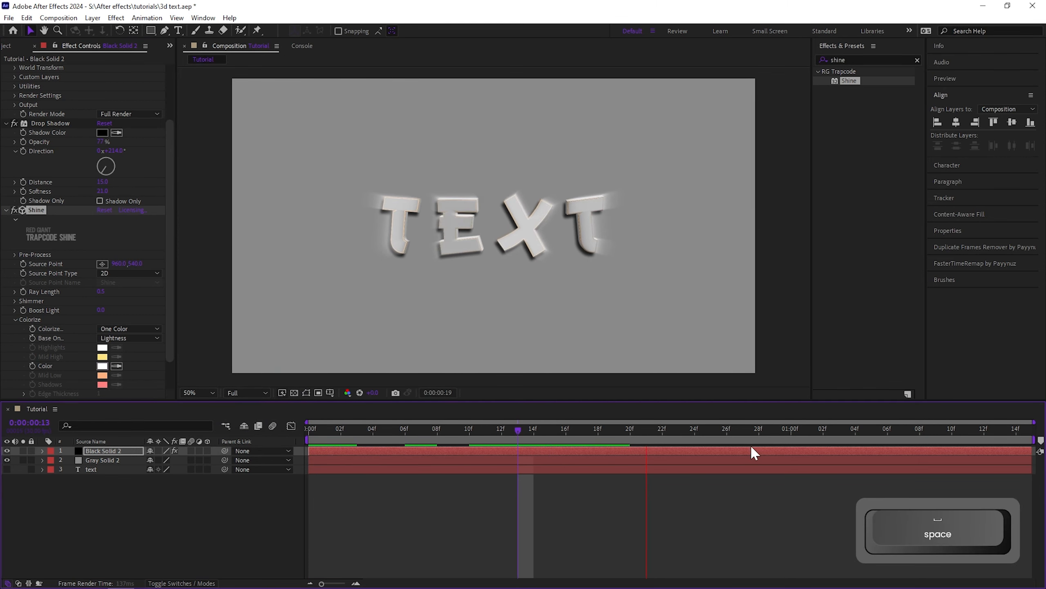
click(703, 495)
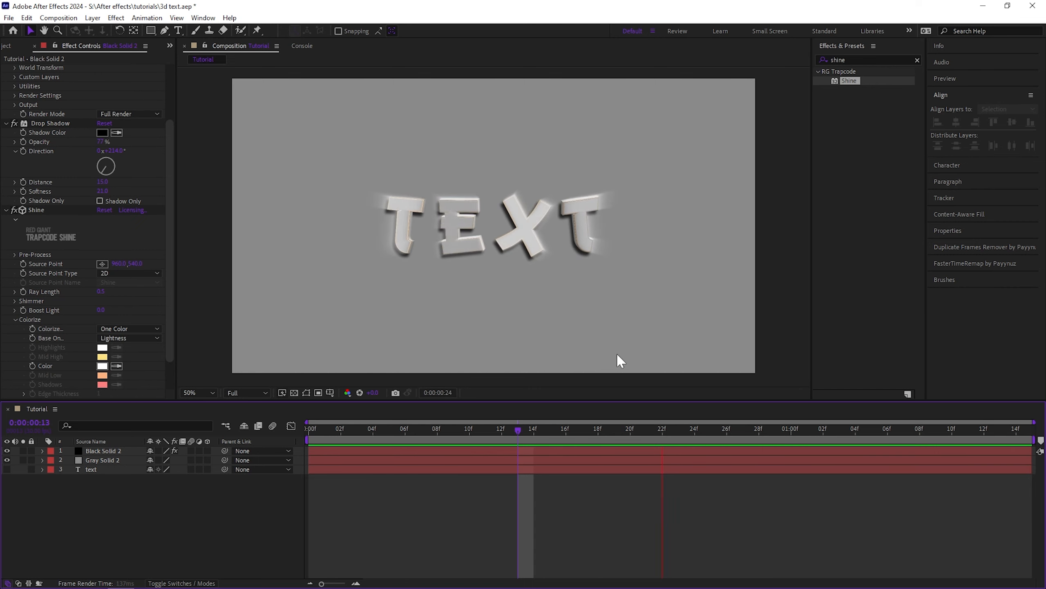
key(space)
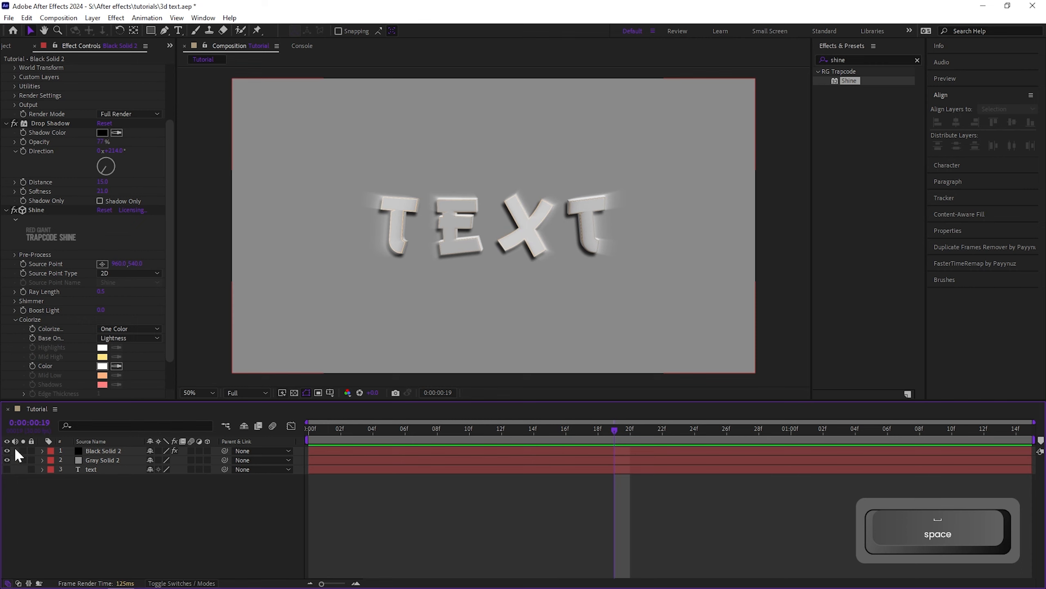
Hide the Gray Solid 2 background layer and play the preview against black
click(7, 460)
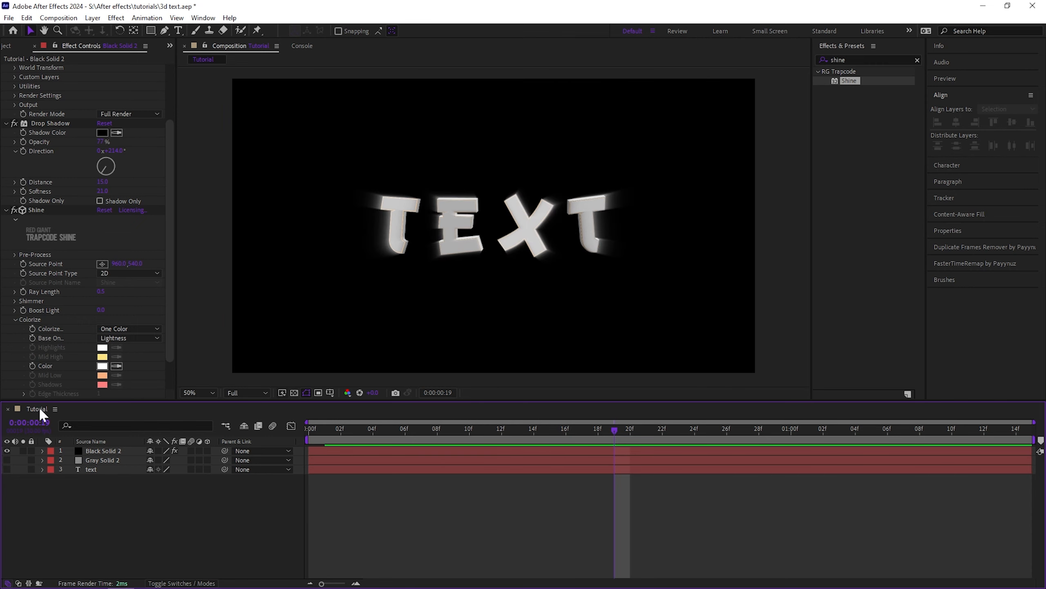
key(space)
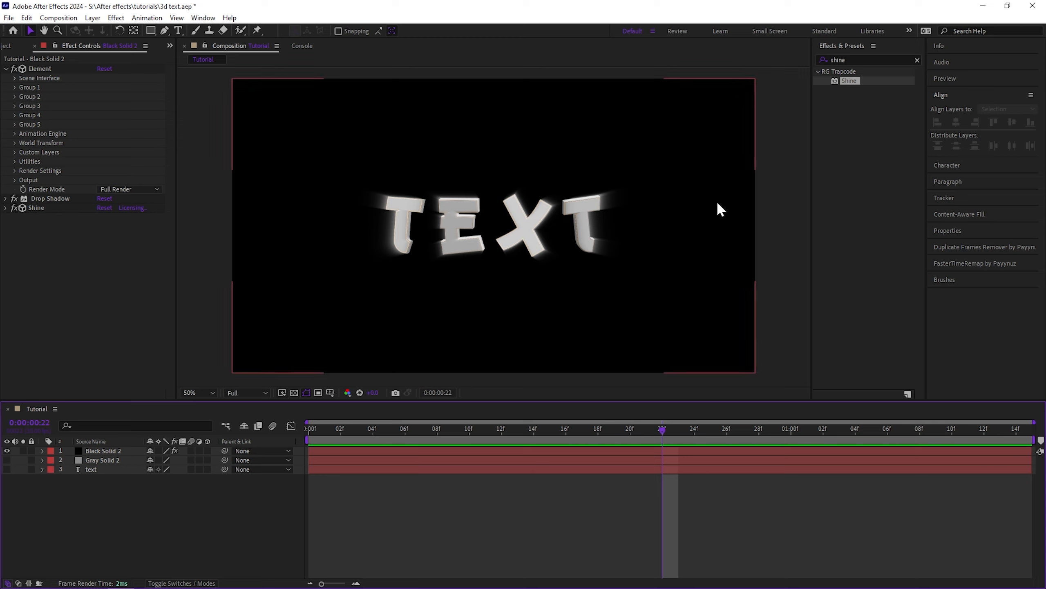
Search the effects for "linear" and apply BCC Linear Color Key to the Black Solid 2 layer, then play the preview
click(917, 60)
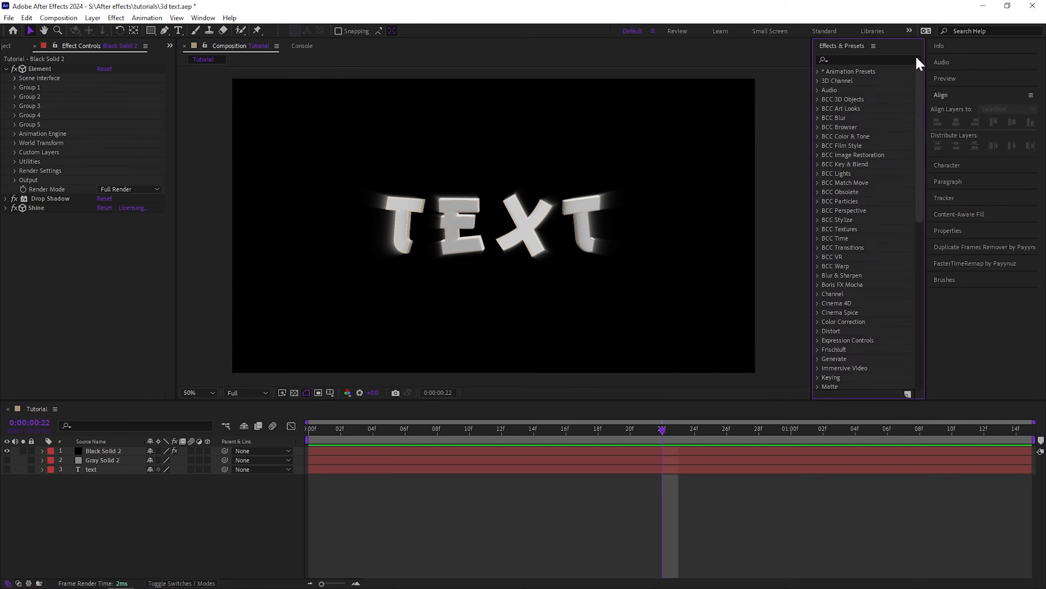
click(890, 59)
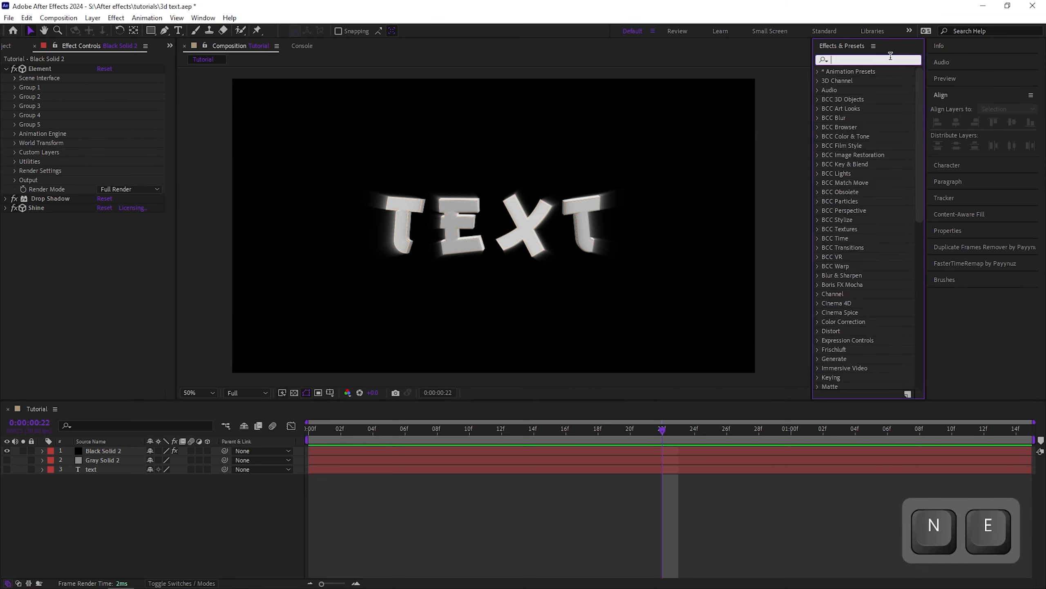
text(linear)
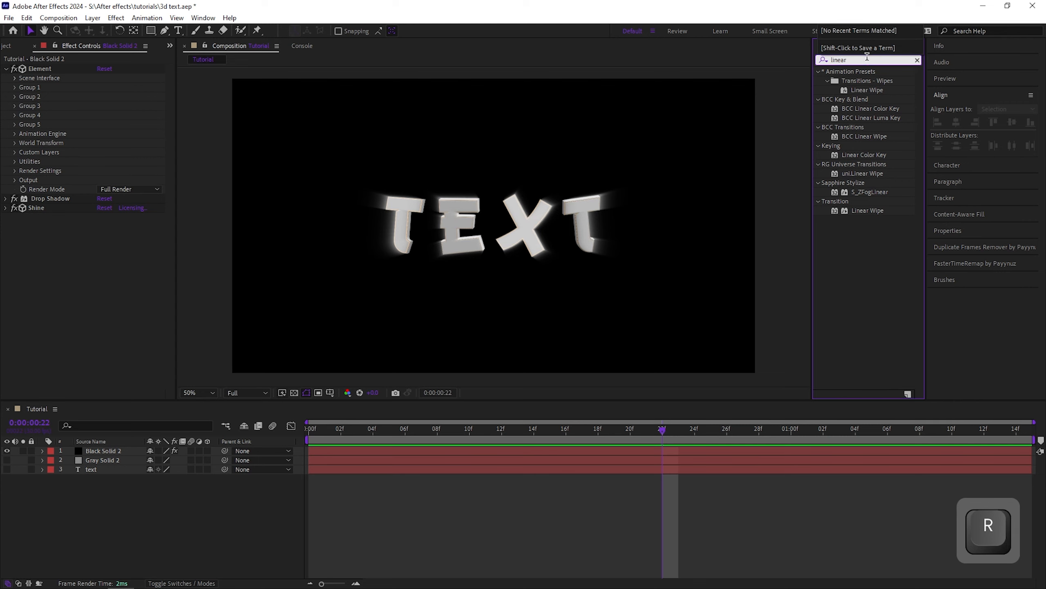
click(888, 108)
click(873, 136)
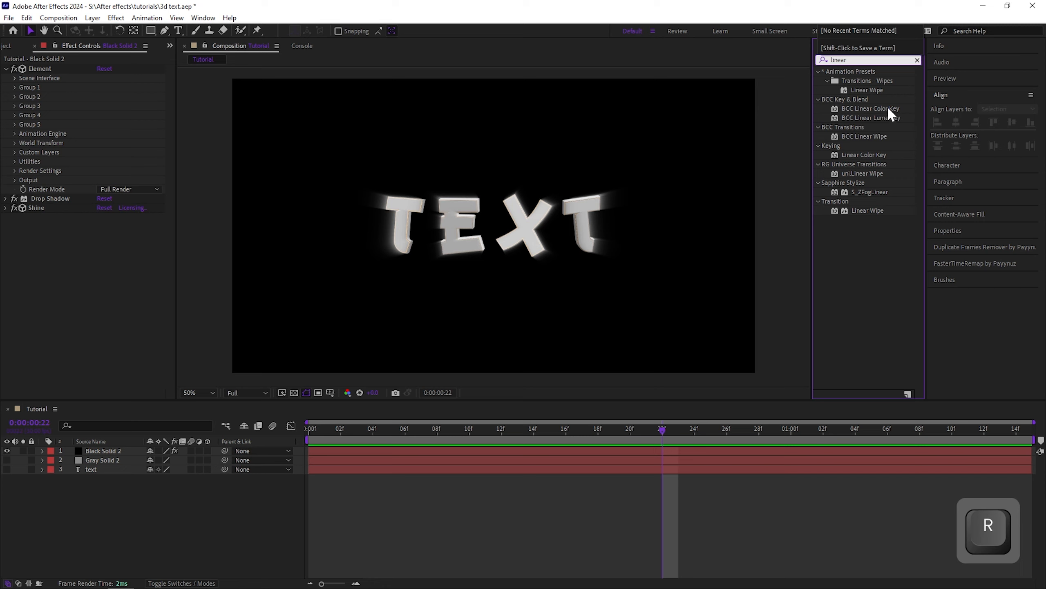
click(888, 108)
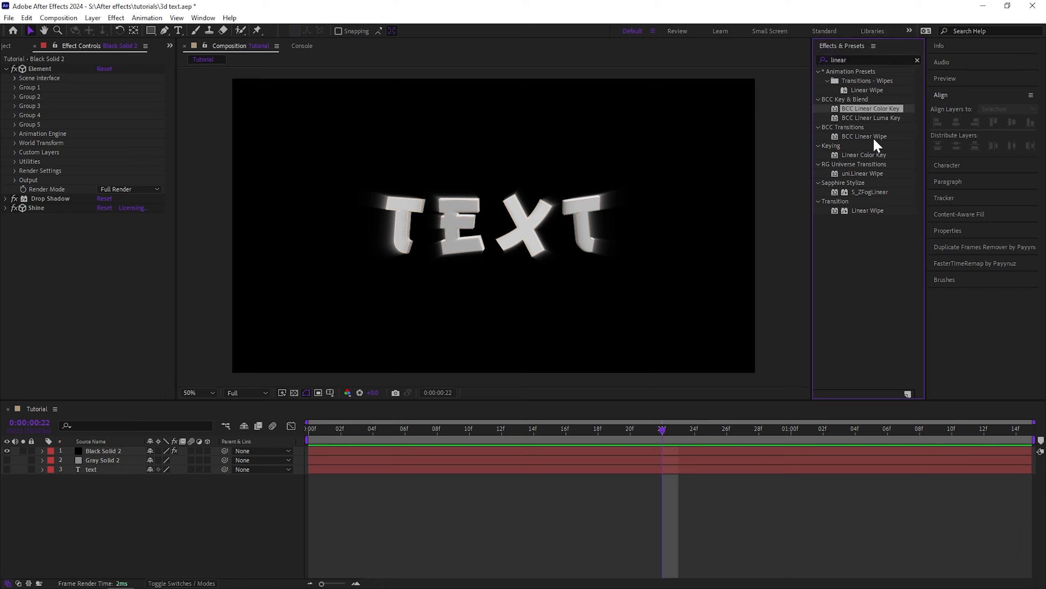
click(873, 137)
click(876, 155)
click(873, 173)
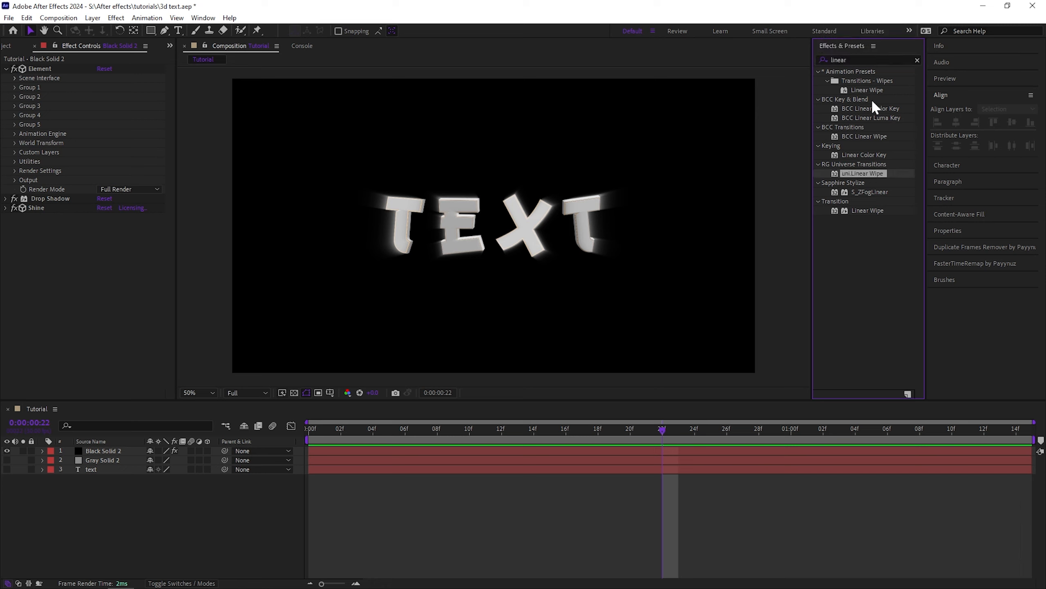
click(887, 108)
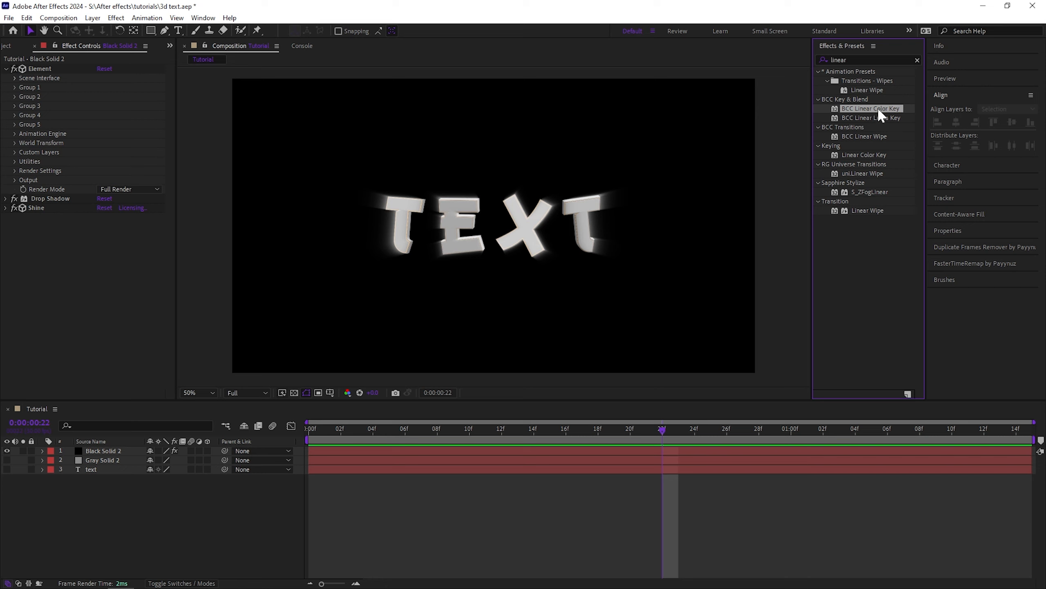
drag(881, 115, 528, 437)
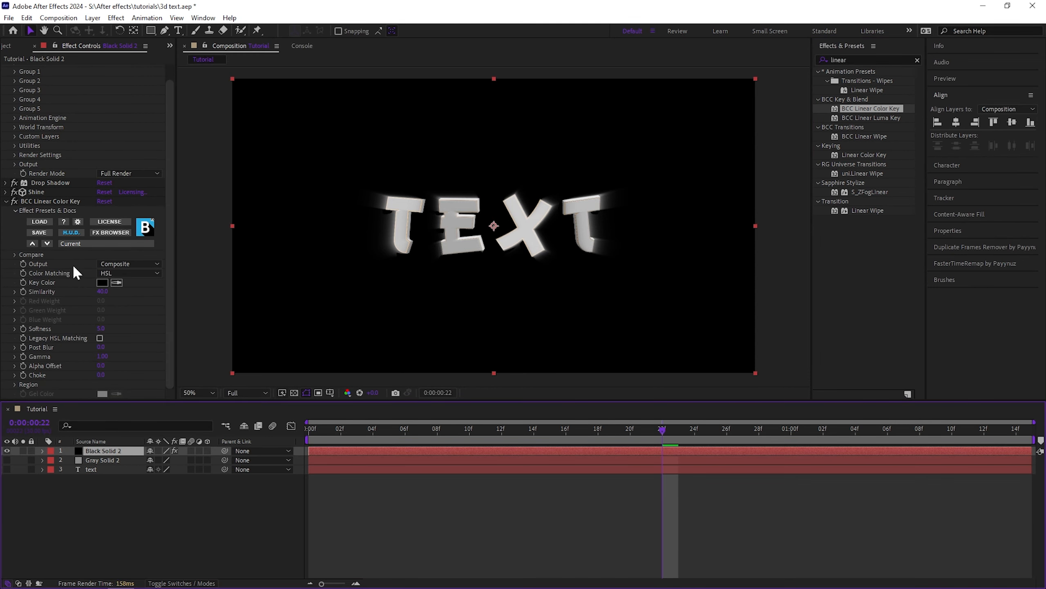
key(space)
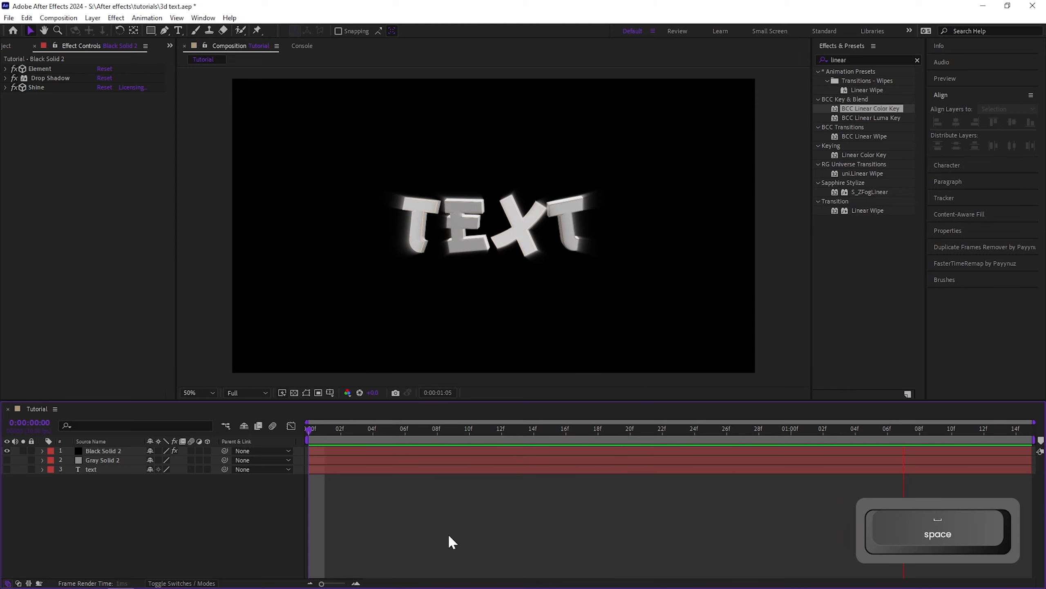